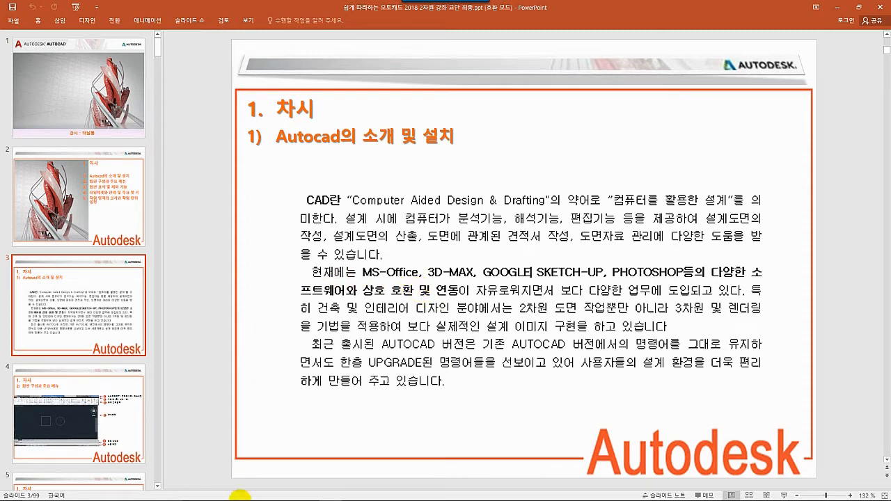
pyautogui.moveTo(241, 500)
pyautogui.click(216, 491)
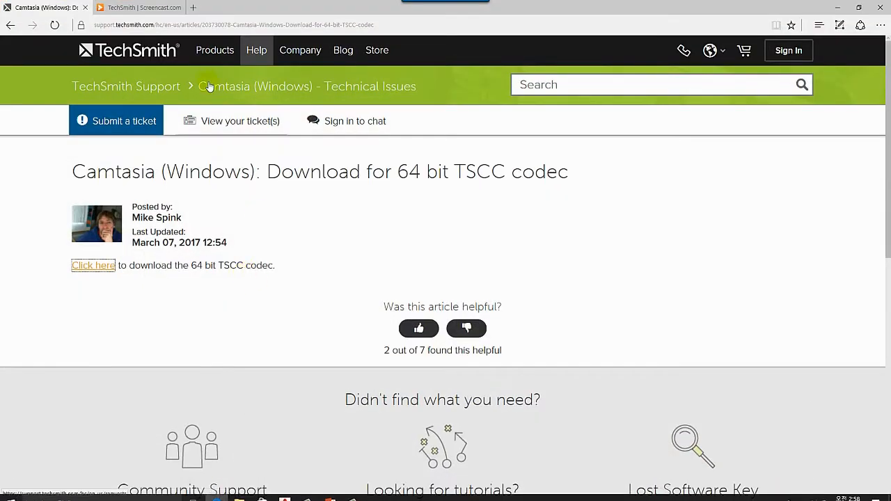
pyautogui.click(167, 25)
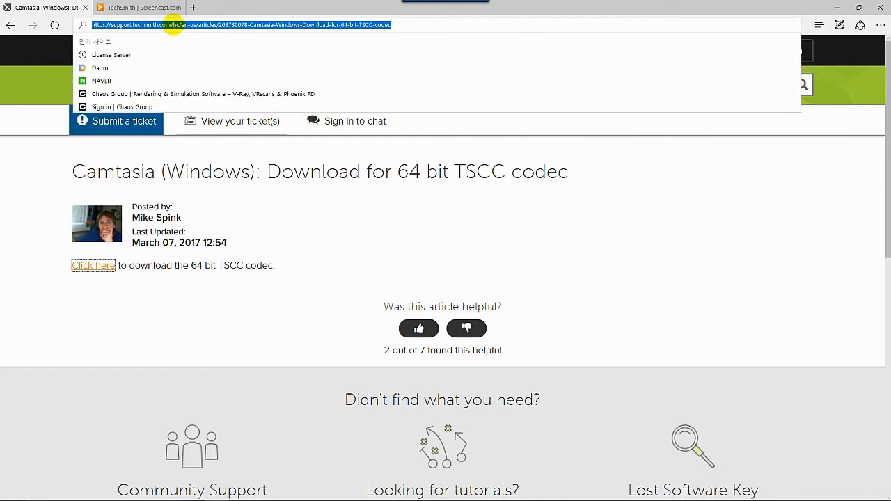
pyautogui.write('www.da')
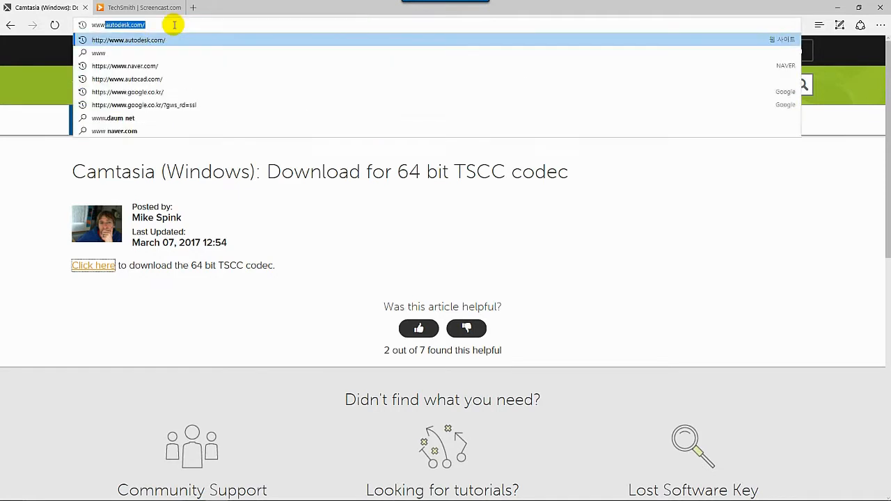
pyautogui.press('BackSpace')
pyautogui.press('BackSpace')
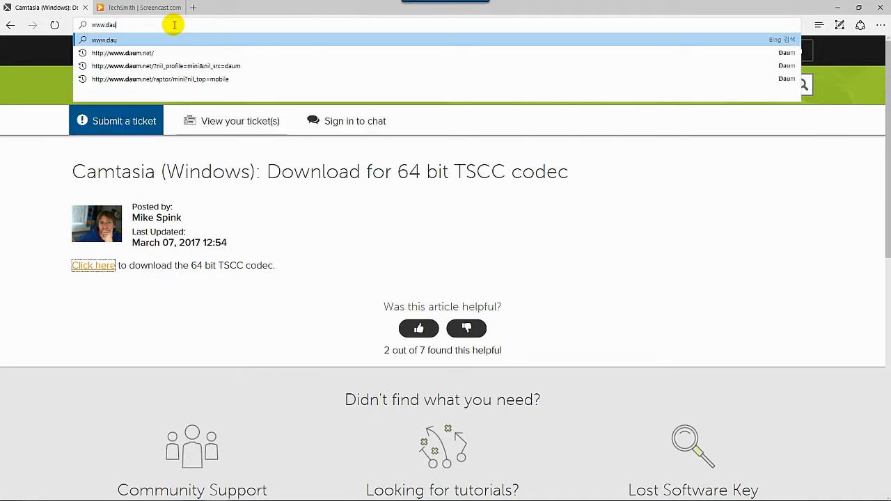
pyautogui.write('a')
pyautogui.press('BackSpace')
pyautogui.press('BackSpace')
pyautogui.press('BackSpace')
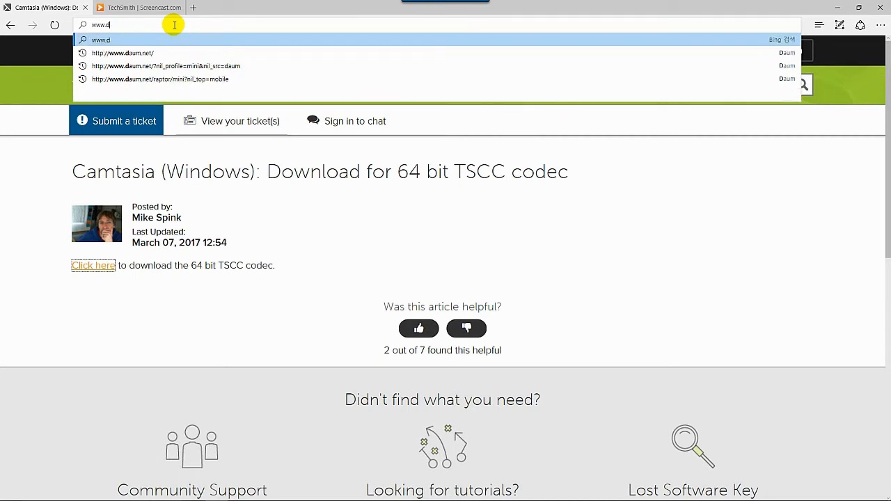
pyautogui.write('autodesk')
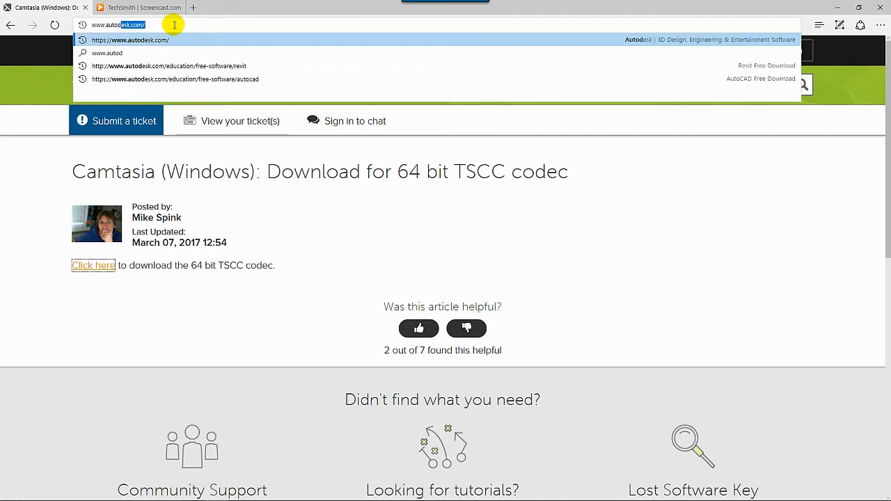
pyautogui.write('.com')
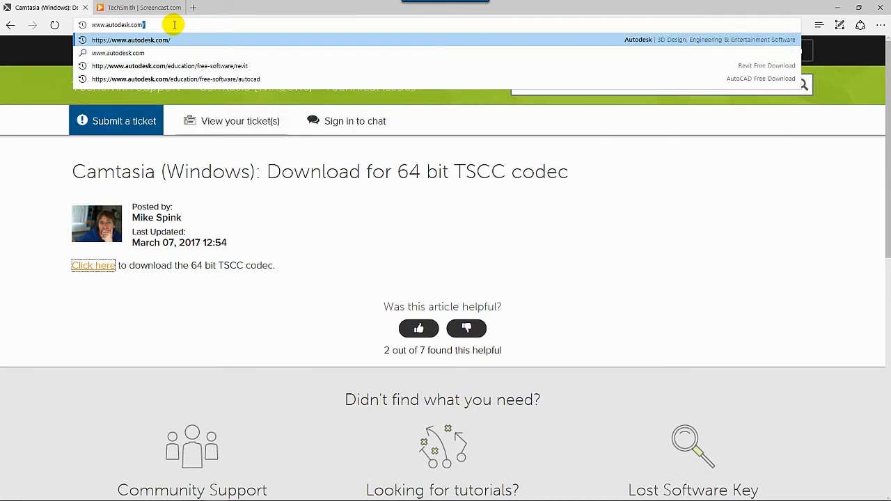
pyautogui.press('Return')
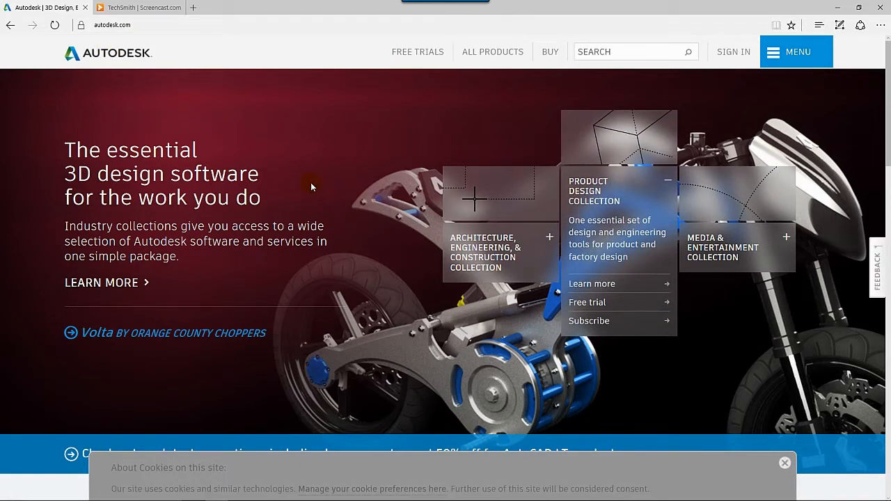
# Step: Open the Student downloads page from the Products links in the Autodesk site's footer
pyautogui.scroll(-7, 303, 179)
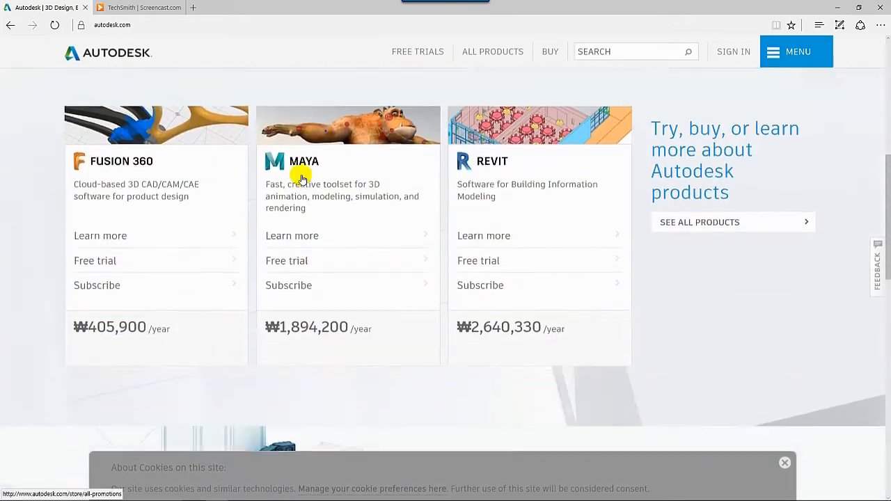
pyautogui.scroll(-12, 300, 179)
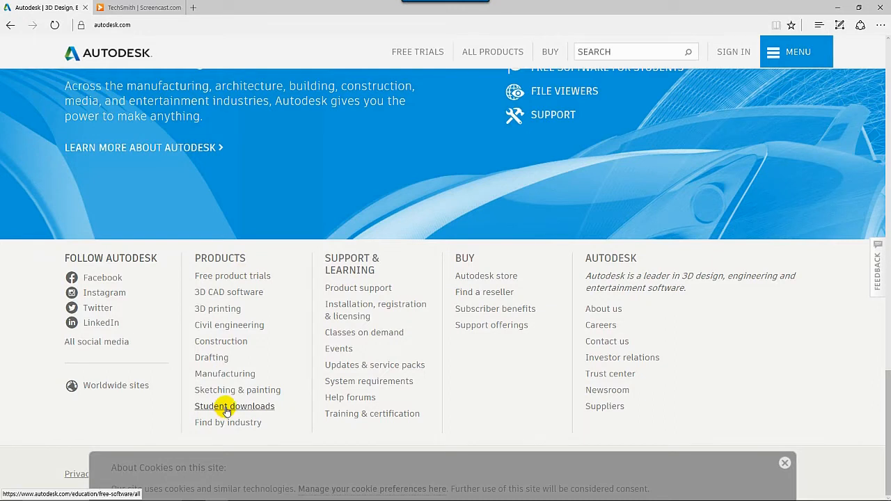
pyautogui.click(227, 410)
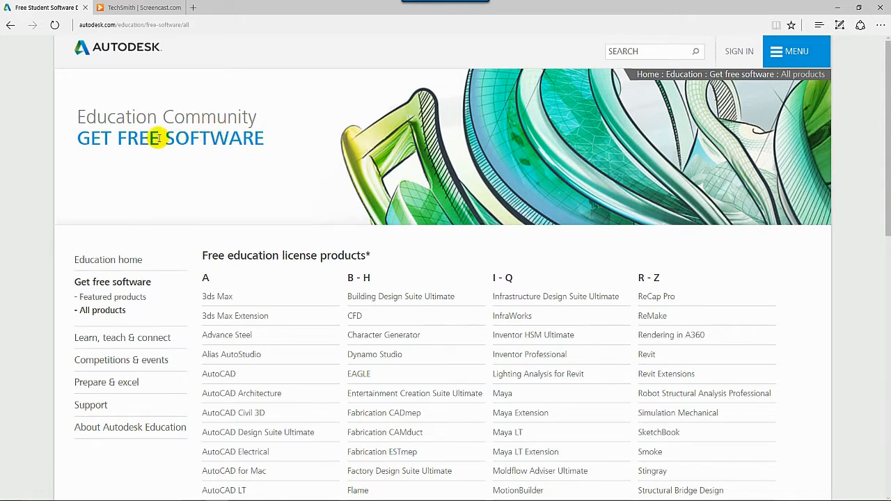
# Step: Choose AutoCAD among the free education license products and open the sign-in form for existing accounts
pyautogui.scroll(-3, 164, 144)
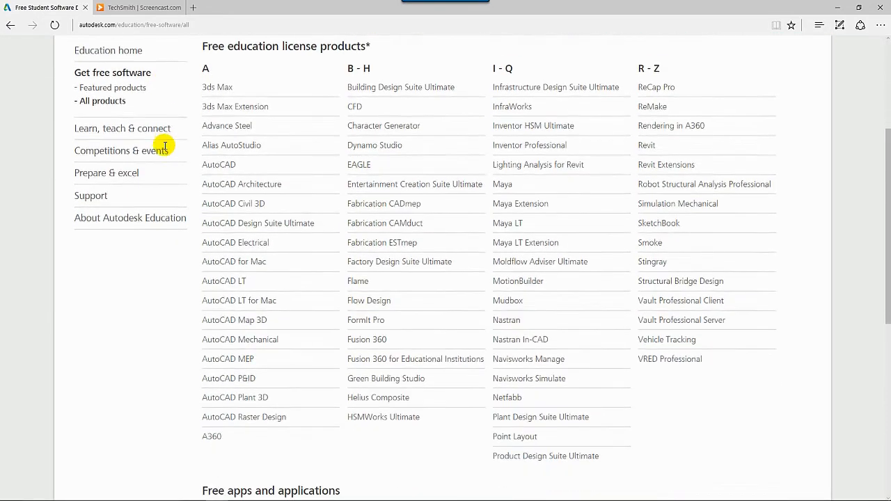
pyautogui.click(218, 165)
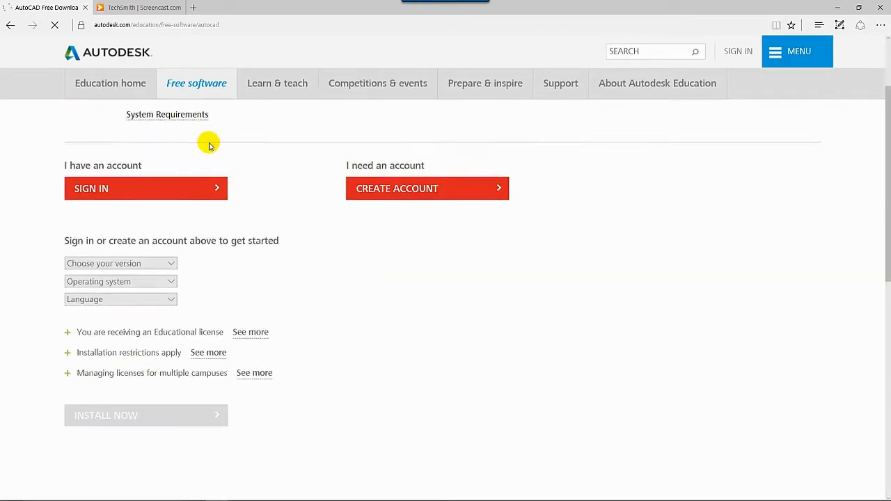
pyautogui.scroll(-2, 209, 237)
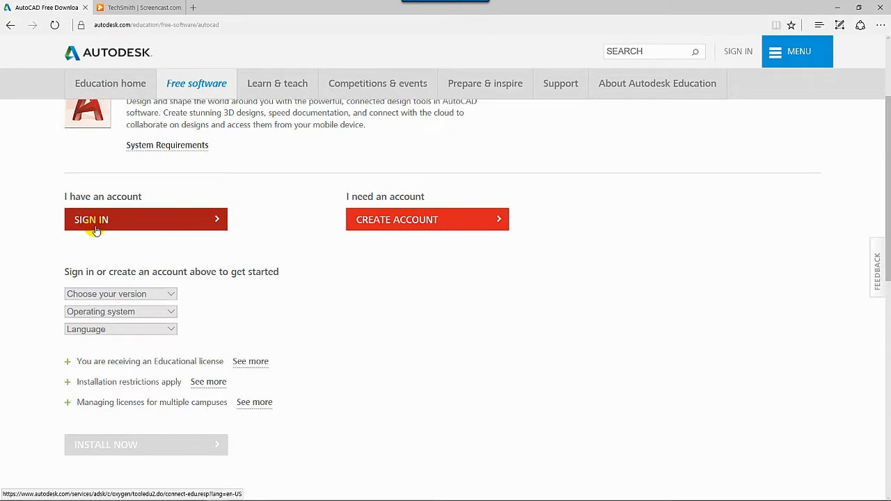
pyautogui.scroll(2, 244, 207)
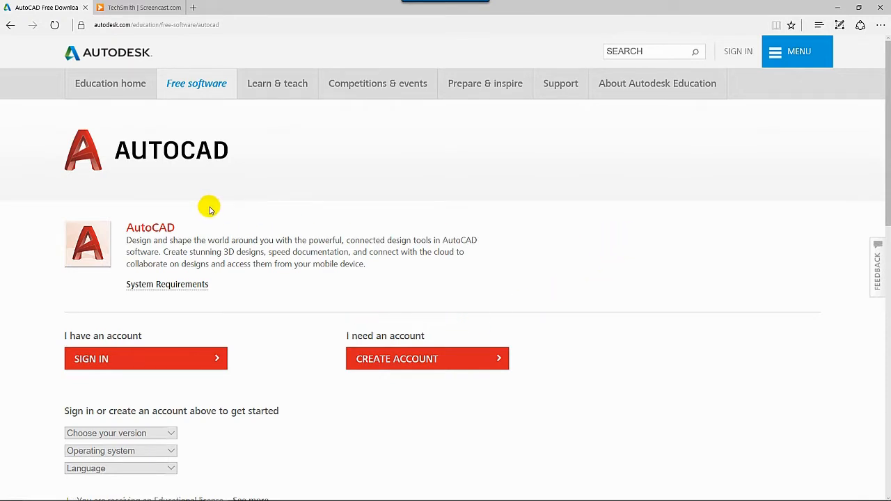
pyautogui.scroll(-1, 209, 206)
pyautogui.click(110, 292)
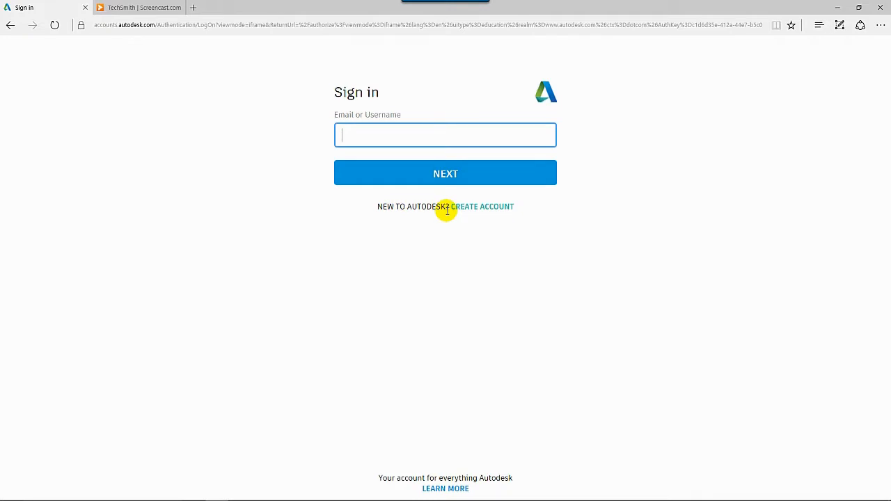
# Step: Look at the educational role choices in the account creation form, and return to the sign-in form
pyautogui.click(493, 210)
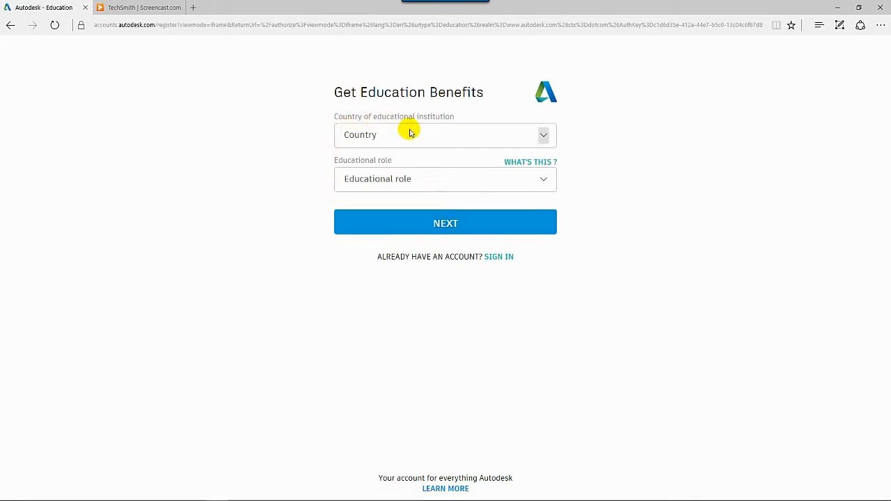
pyautogui.click(413, 182)
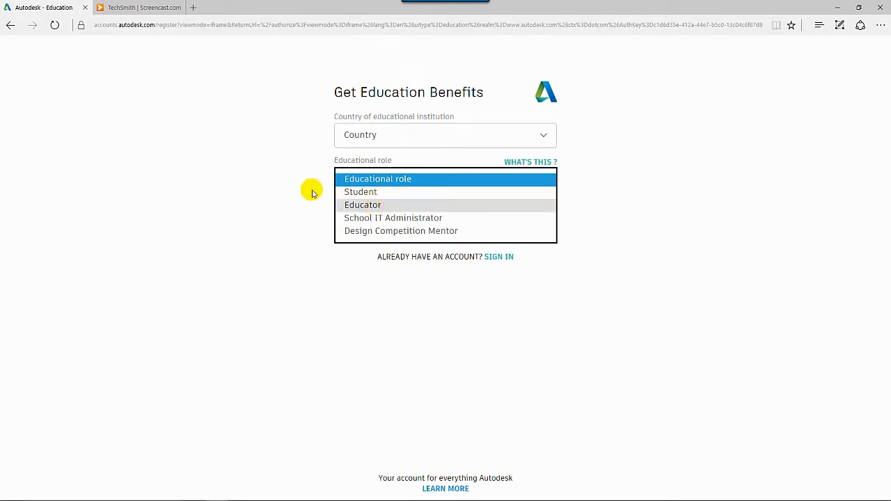
pyautogui.click(254, 151)
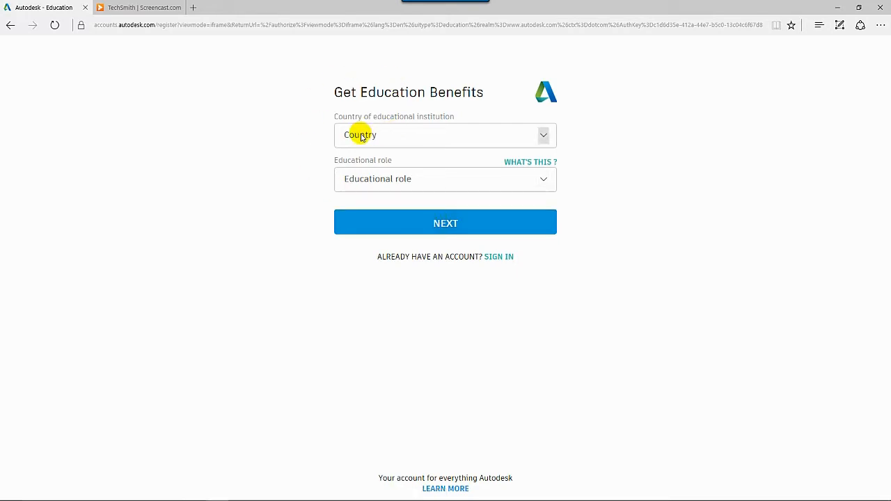
pyautogui.click(13, 26)
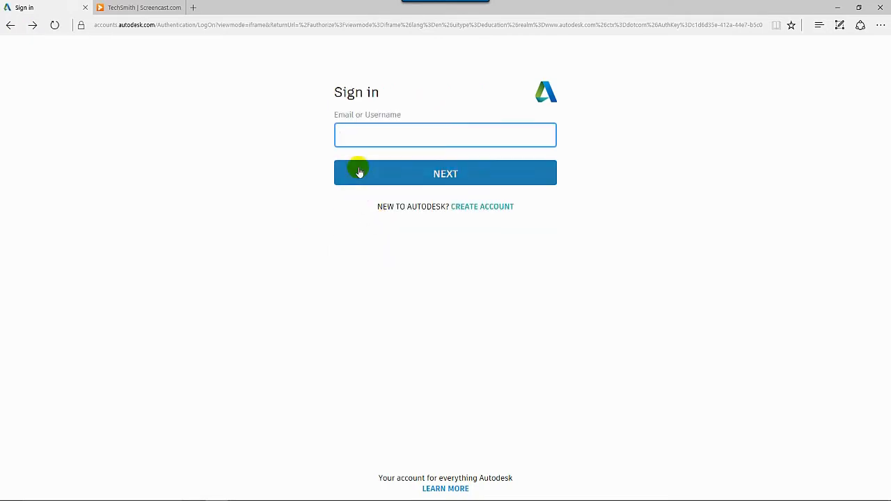
# Step: Sign in to the Autodesk account with its e-mail address and the account password
pyautogui.click(378, 135)
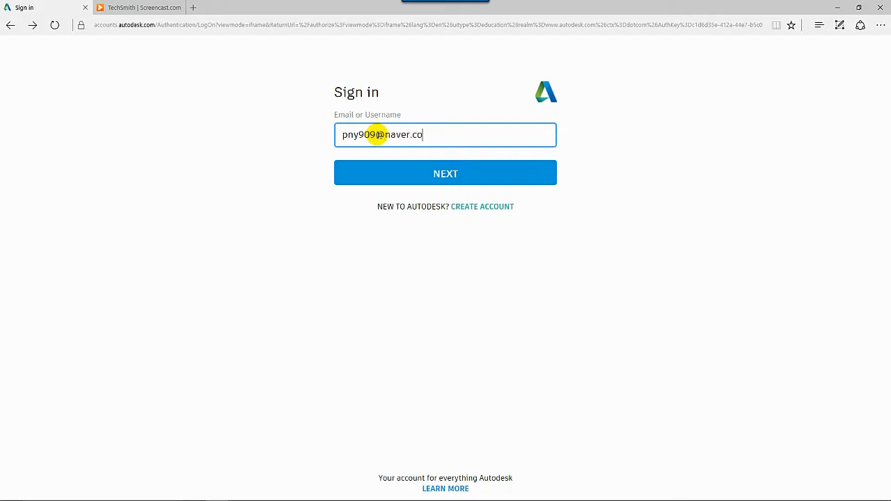
pyautogui.click(385, 172)
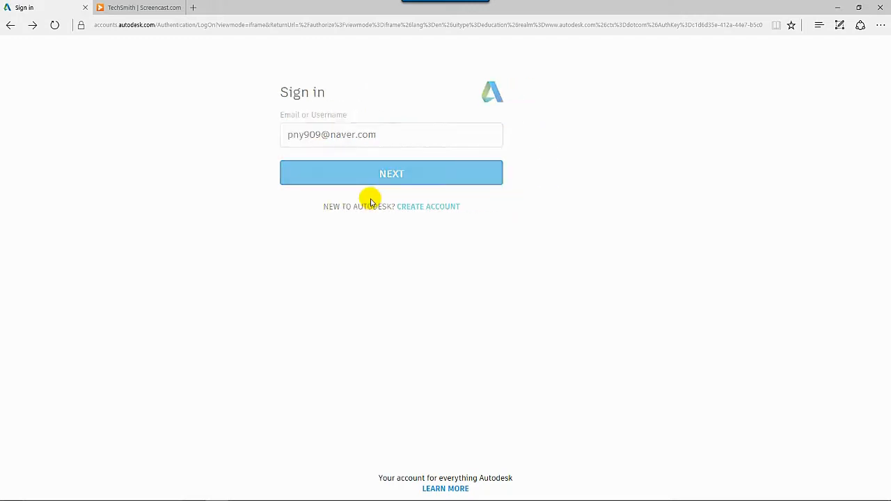
pyautogui.write('••')
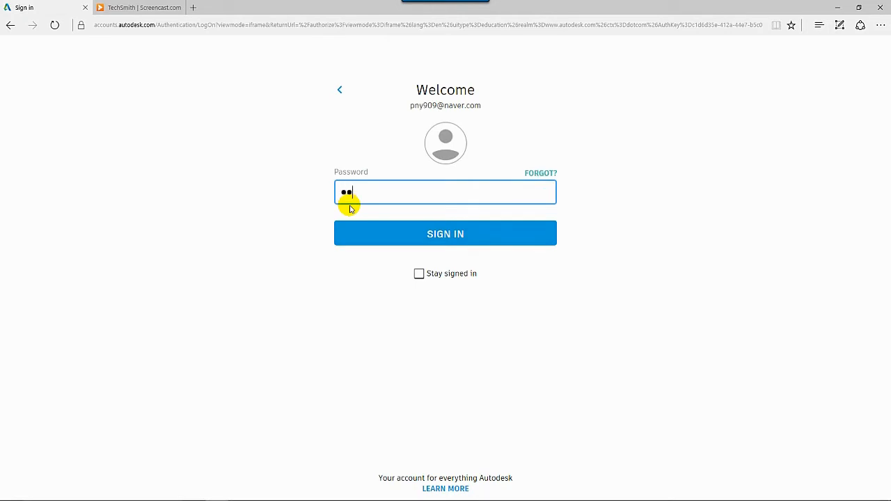
pyautogui.write('••••••')
pyautogui.press('Return')
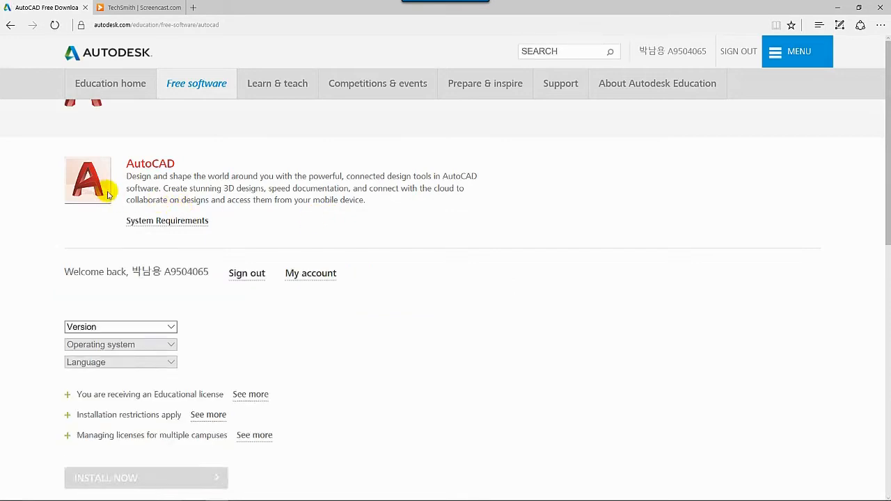
# Step: Open the download options for AutoCAD on its free software page
pyautogui.scroll(-1, 108, 195)
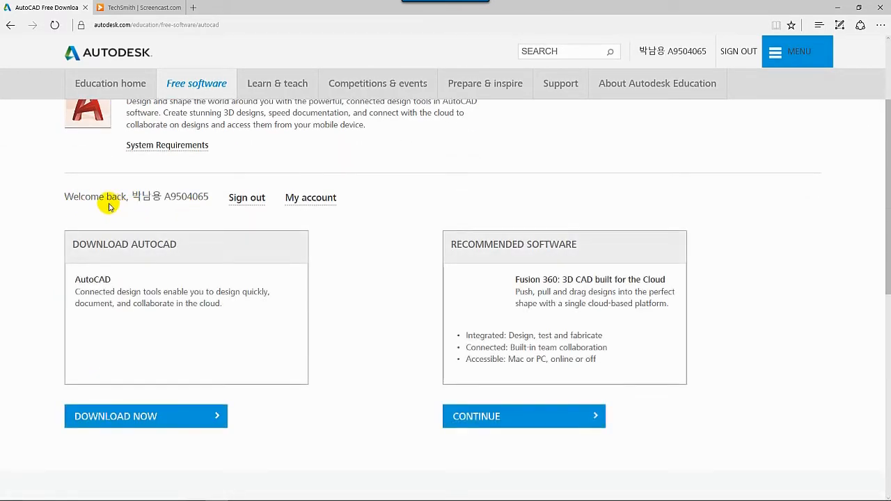
pyautogui.scroll(-2, 155, 239)
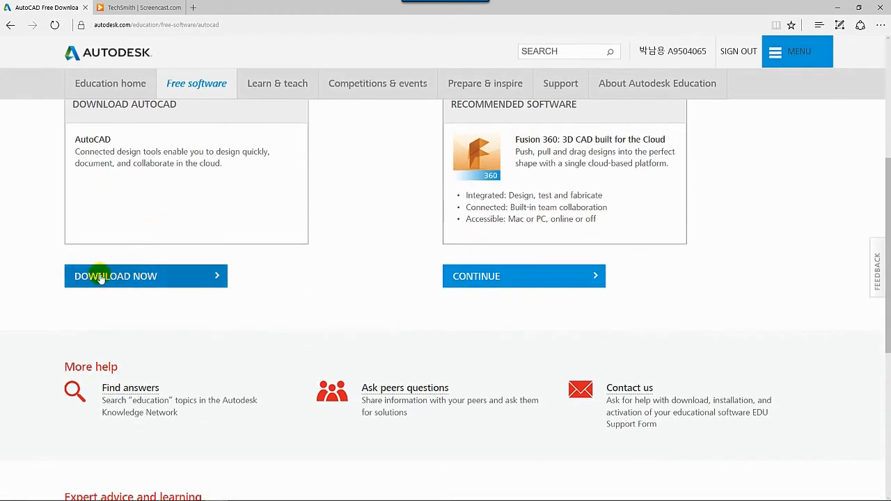
pyautogui.click(101, 277)
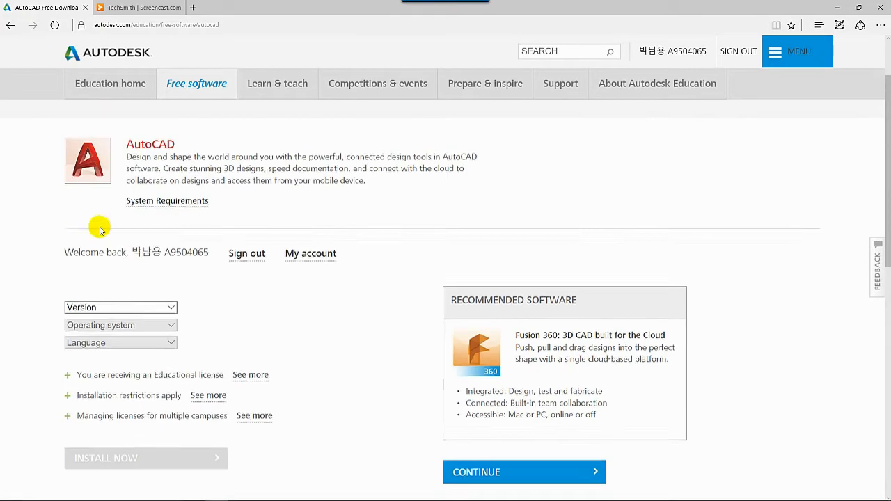
# Step: Set the download to version AutoCAD 2018, operating system Windows 64-bit and language 한국어
pyautogui.click(115, 321)
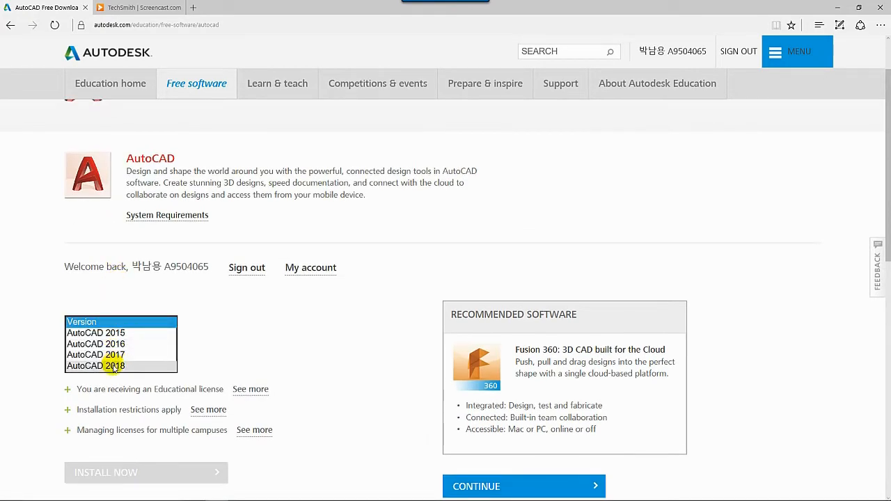
pyautogui.click(114, 366)
pyautogui.scroll(-1, 230, 306)
pyautogui.click(147, 270)
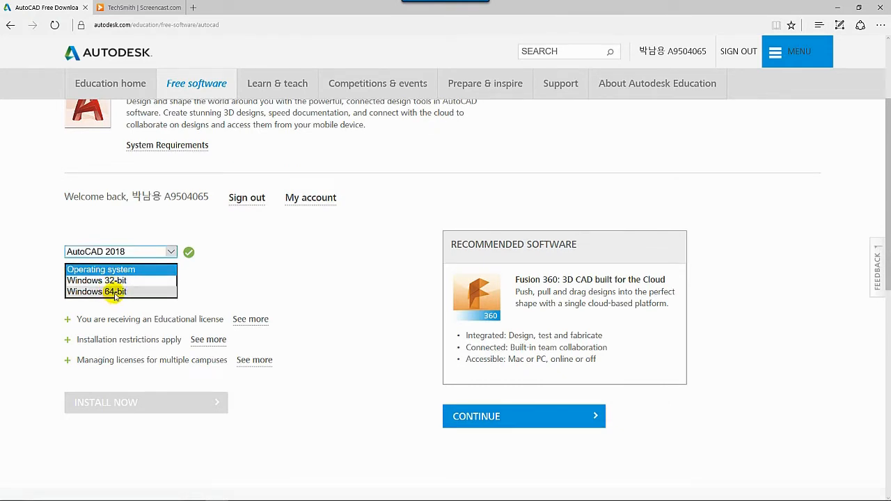
pyautogui.click(115, 292)
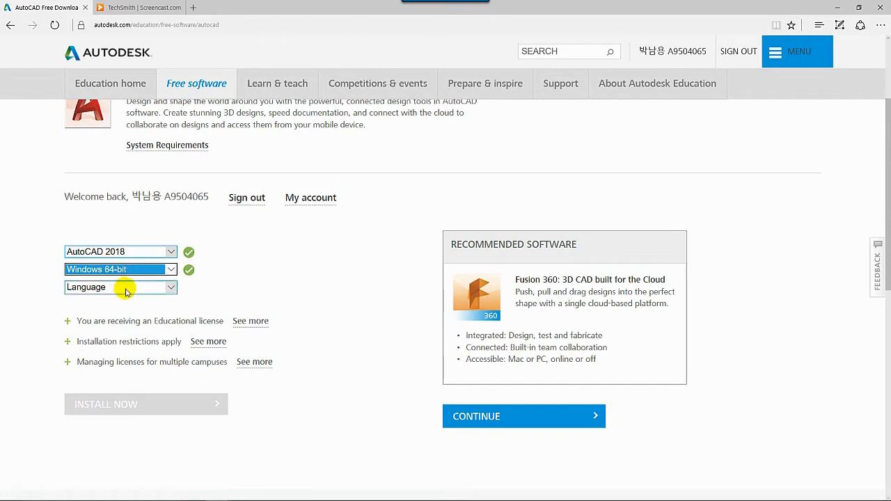
pyautogui.click(126, 288)
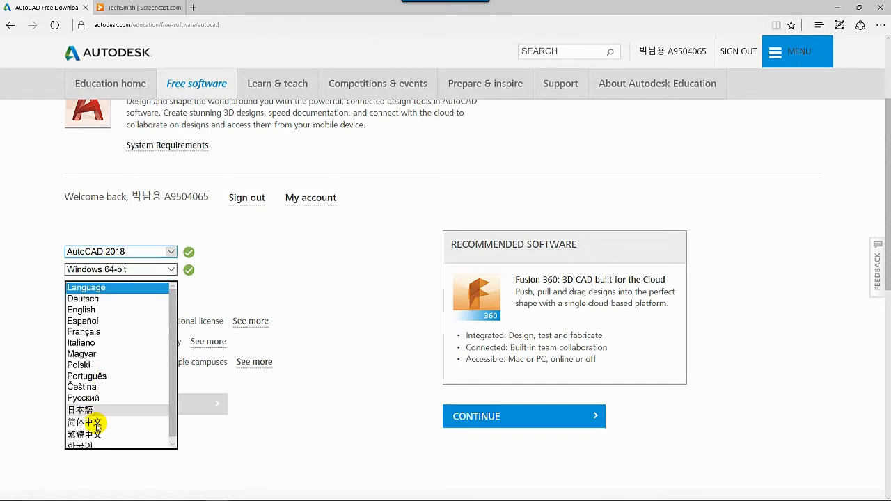
pyautogui.click(97, 446)
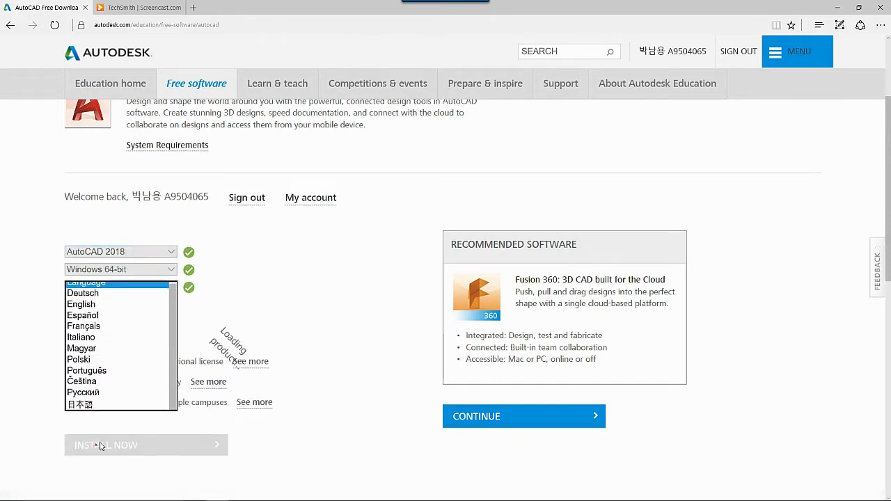
# Step: Request the installation of AutoCAD 2018, accept the License and Services Agreement and start the install
pyautogui.scroll(-2, 273, 259)
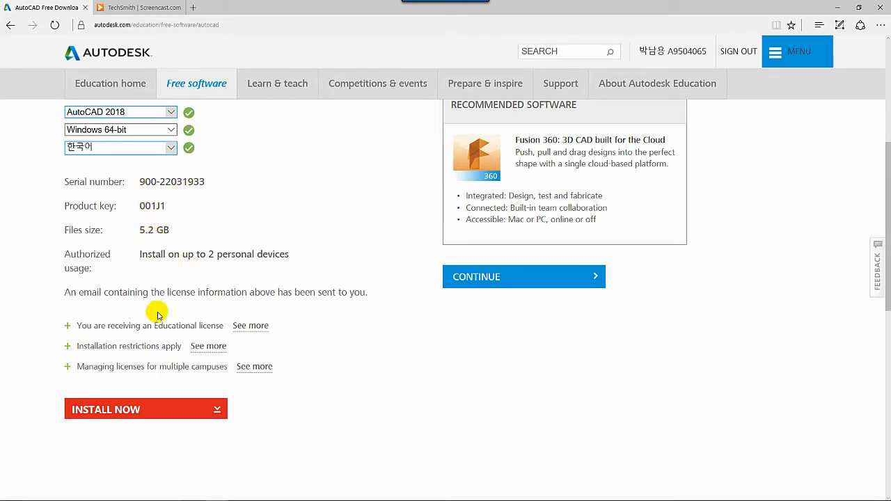
pyautogui.click(145, 414)
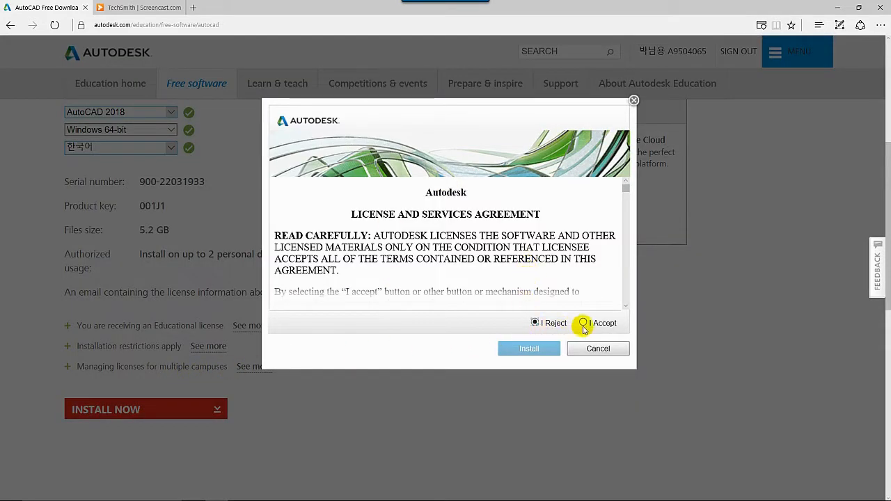
pyautogui.click(584, 323)
pyautogui.click(529, 349)
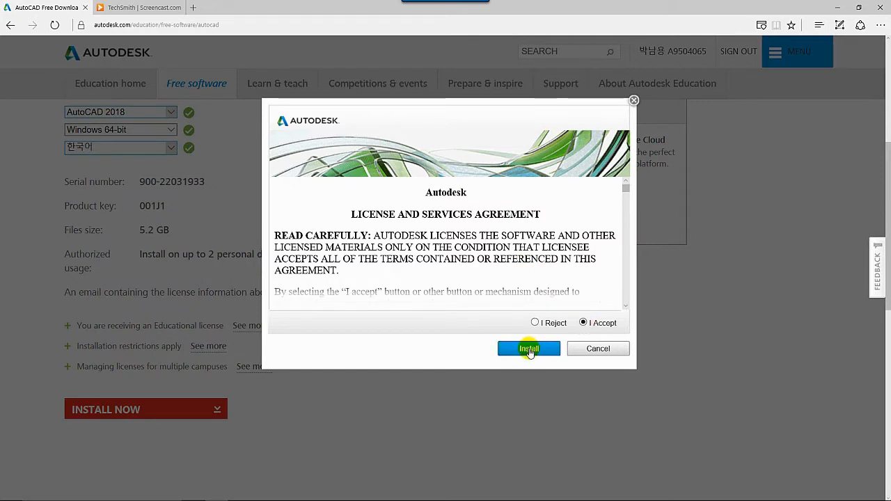
# Step: Cancel the license agreement and go to the Education Community home page
pyautogui.click(607, 350)
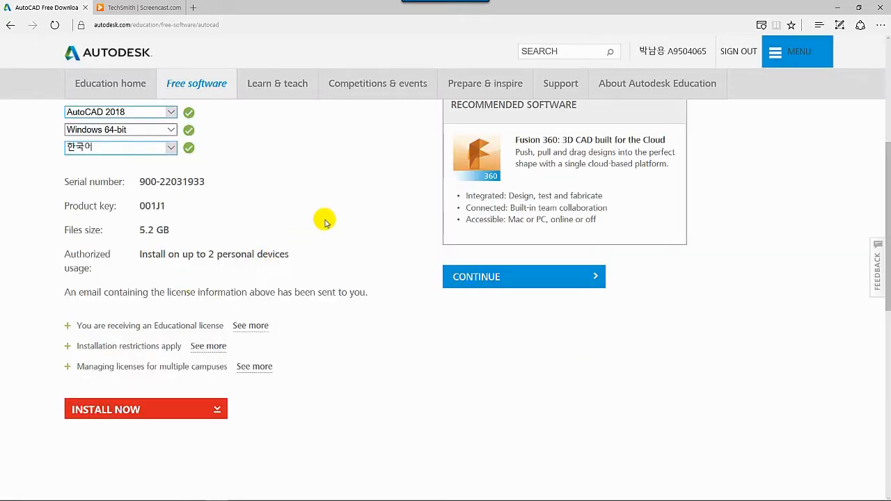
pyautogui.scroll(3, 323, 222)
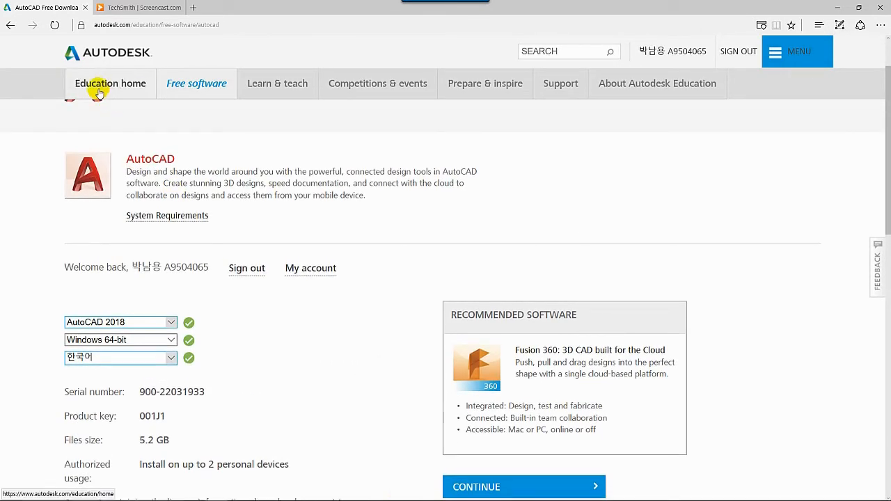
pyautogui.click(108, 86)
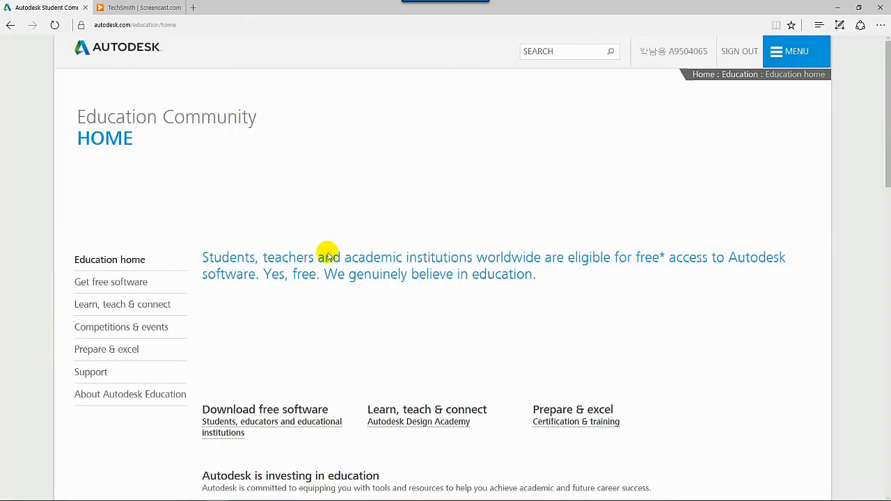
pyautogui.scroll(-4, 331, 238)
pyautogui.scroll(4, 306, 235)
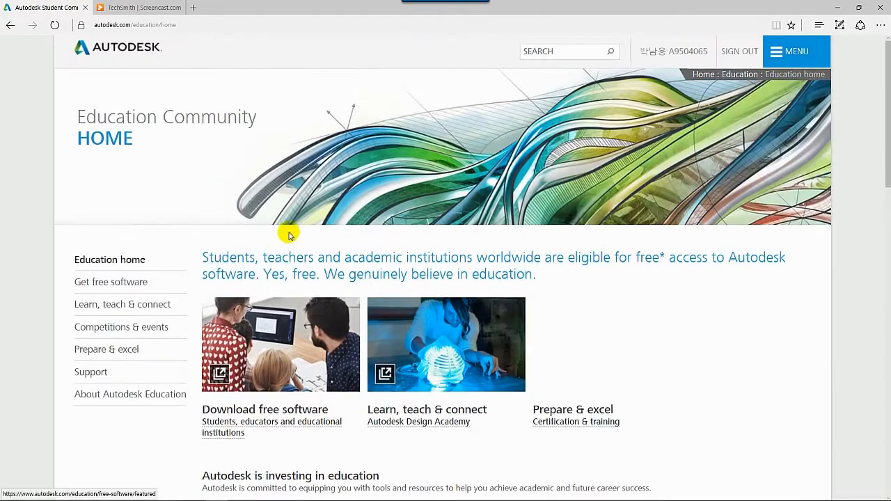
pyautogui.scroll(-1, 228, 265)
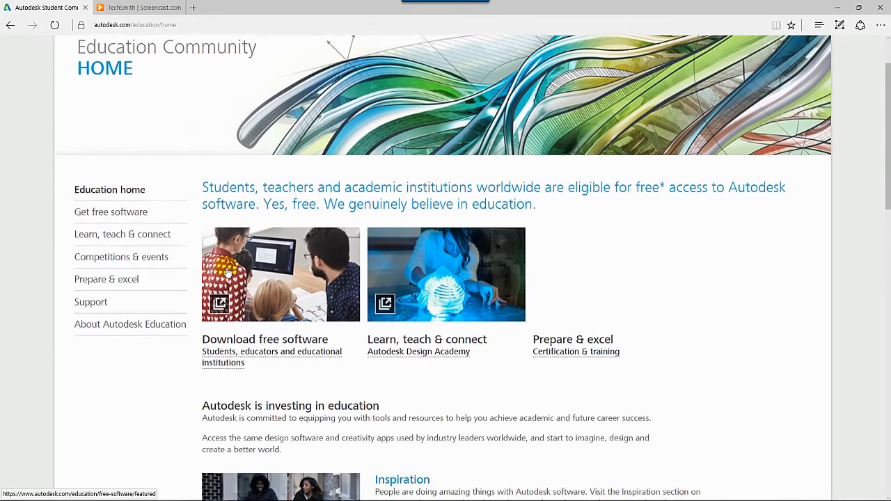
# Step: Open the free software page and look through its featured products and design suites
pyautogui.click(108, 213)
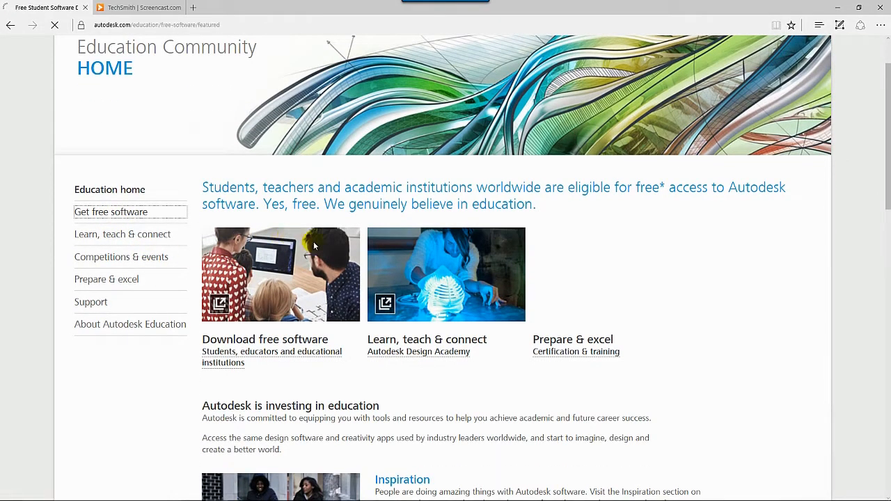
pyautogui.scroll(-2, 325, 237)
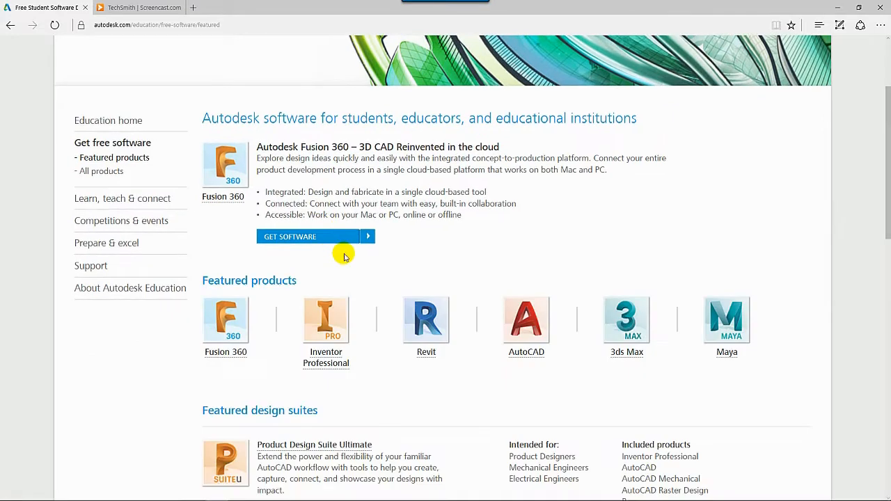
pyautogui.scroll(-3, 344, 253)
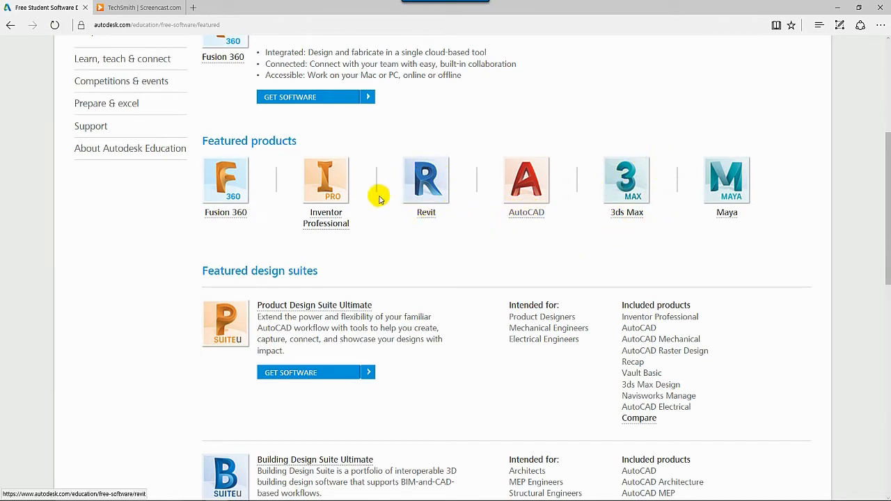
pyautogui.scroll(-2, 379, 188)
pyautogui.scroll(5, 383, 186)
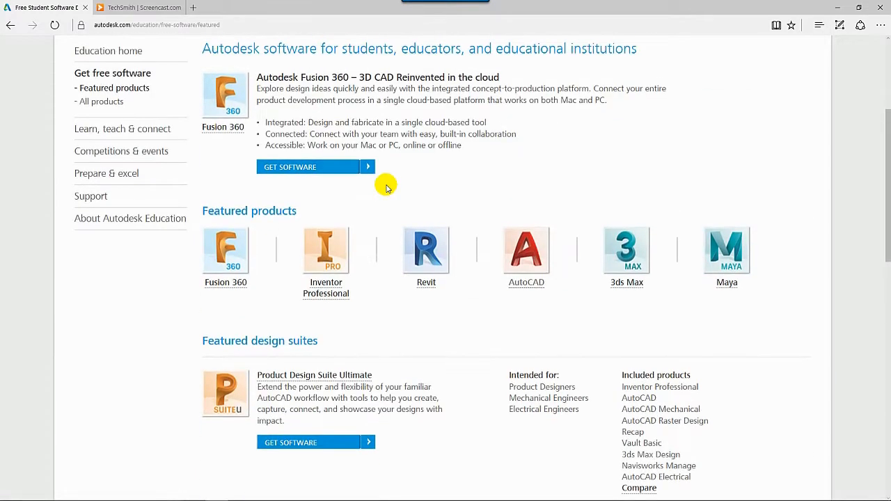
# Step: Look through the complete list of free education license products
pyautogui.scroll(-12, 153, 189)
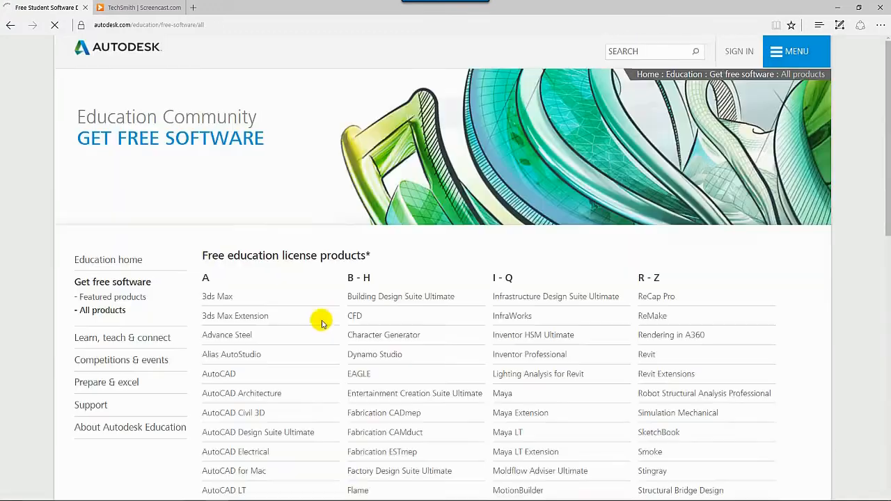
pyautogui.scroll(-4, 326, 162)
pyautogui.scroll(4, 378, 179)
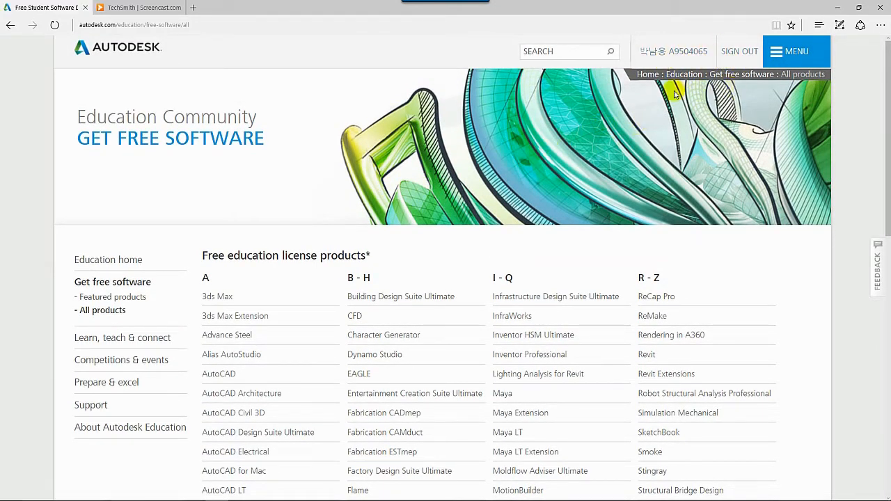
# Step: Minimize the browser and presentation windows and launch AutoCAD 2018 - 한국어 (Korean) from the desktop
pyautogui.click(838, 7)
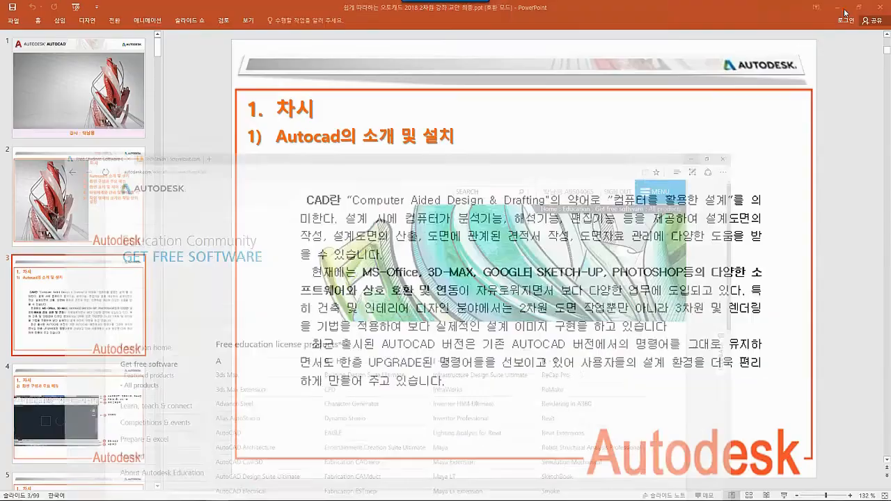
pyautogui.click(839, 8)
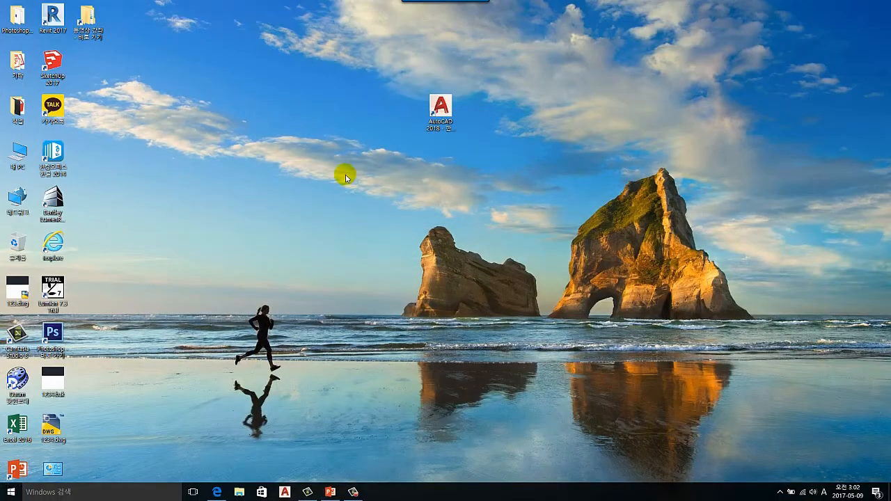
pyautogui.click(449, 112)
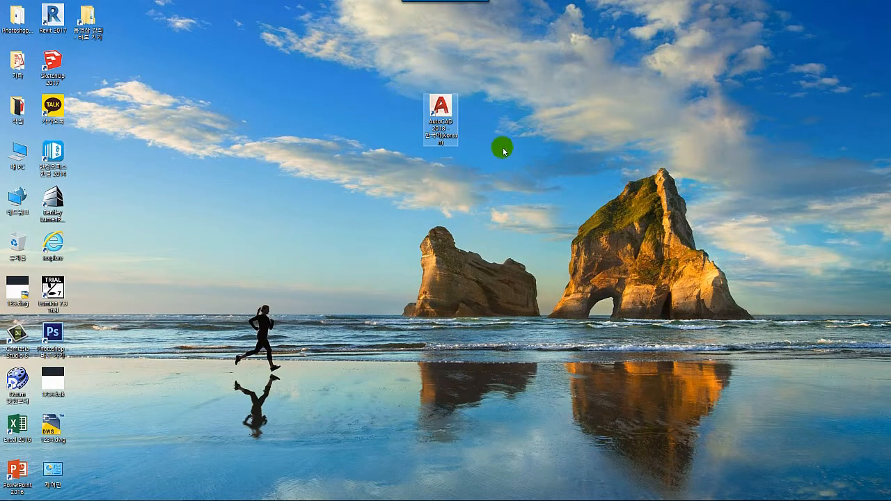
pyautogui.doubleClick(440, 111)
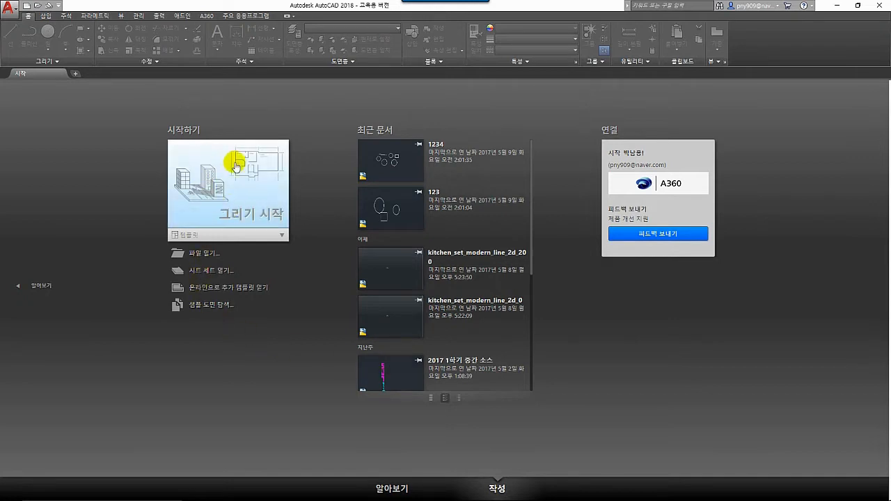
# Step: Start a new drawing and undock the command window so it floats over the lower drawing area
pyautogui.click(229, 193)
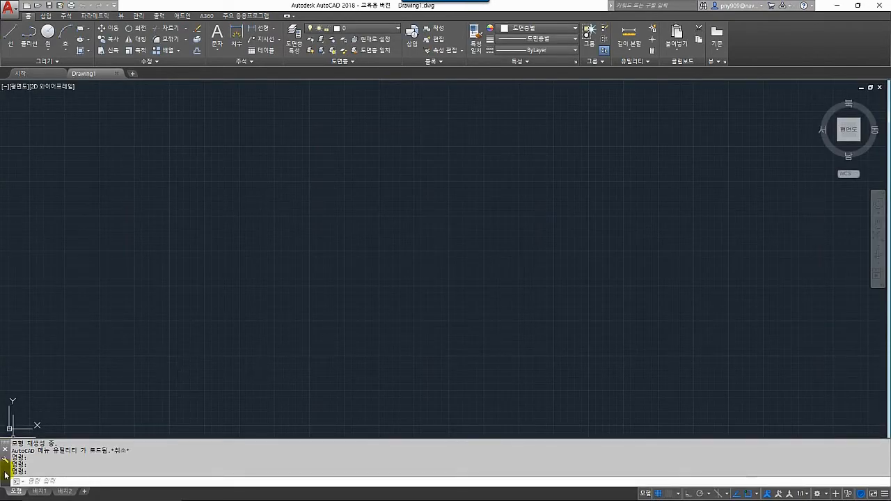
pyautogui.moveTo(6, 475); pyautogui.dragTo(120, 476)
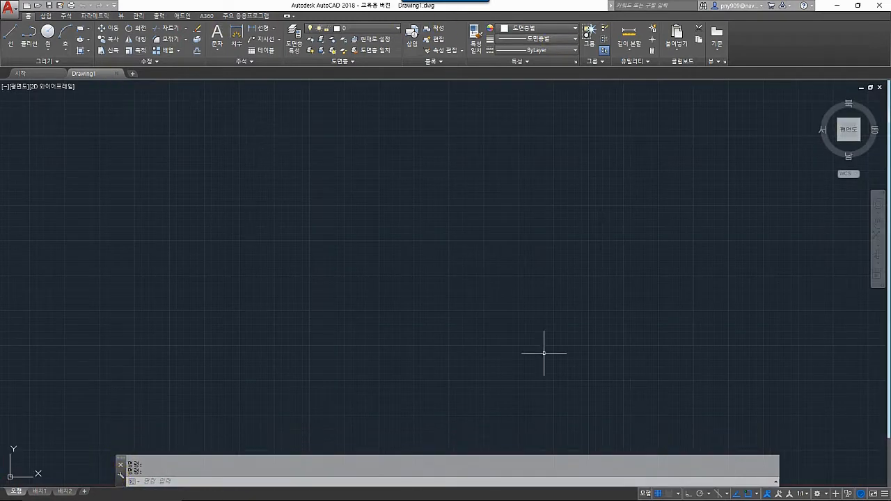
# Step: Switch to the PowerPoint presentation and show slide 4 about the screen layout and main menus
pyautogui.click(834, 6)
pyautogui.click(332, 492)
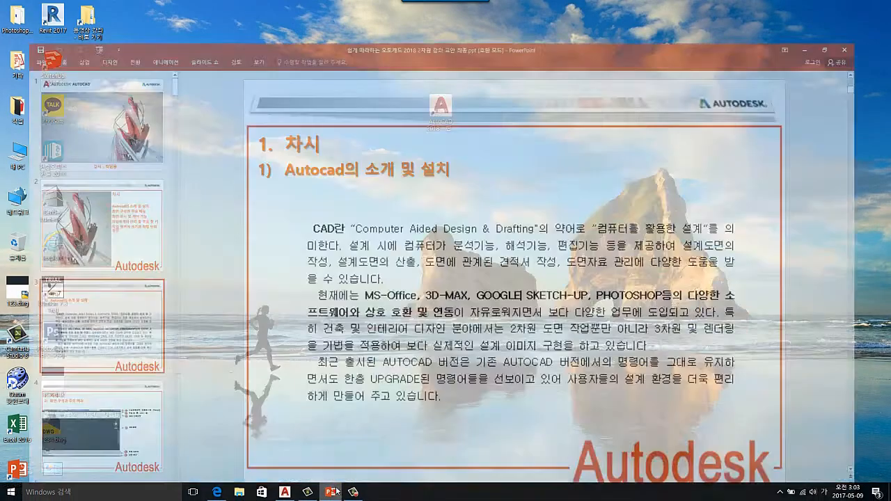
pyautogui.click(96, 432)
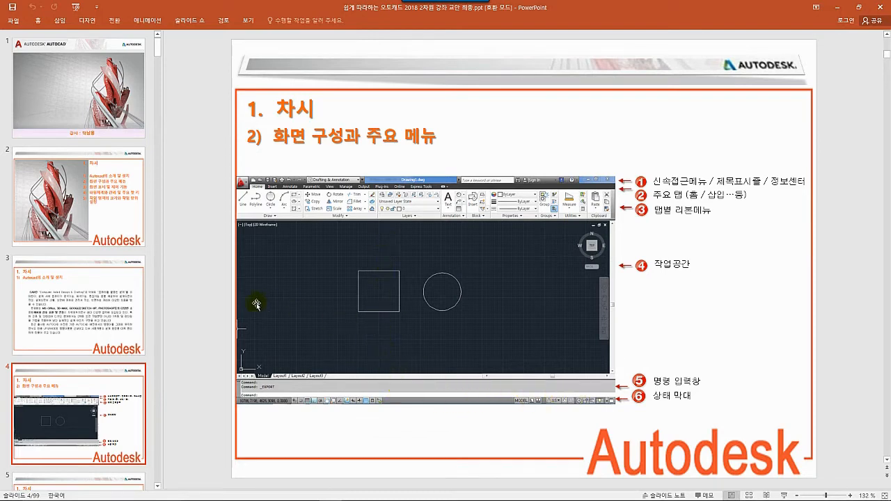
# Step: Switch back to AutoCAD, examine the application menu's commands and the open and save options, and leave the settings uncommitted
pyautogui.moveTo(355, 495)
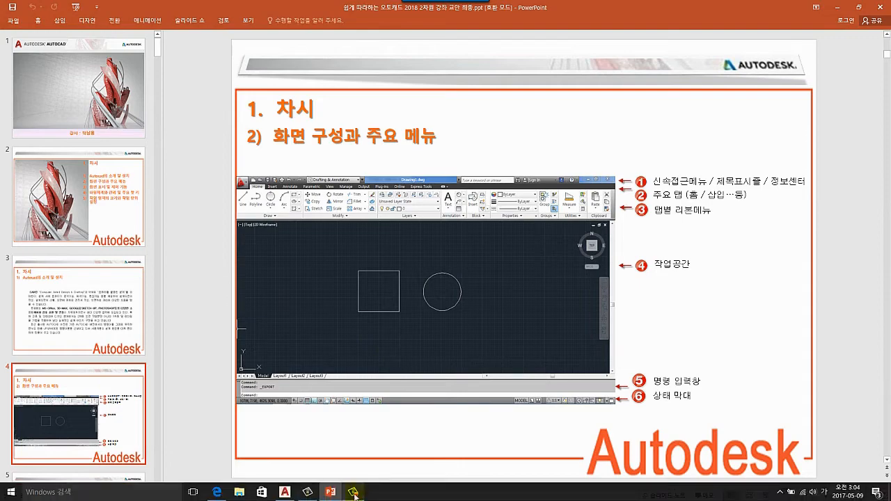
pyautogui.click(284, 492)
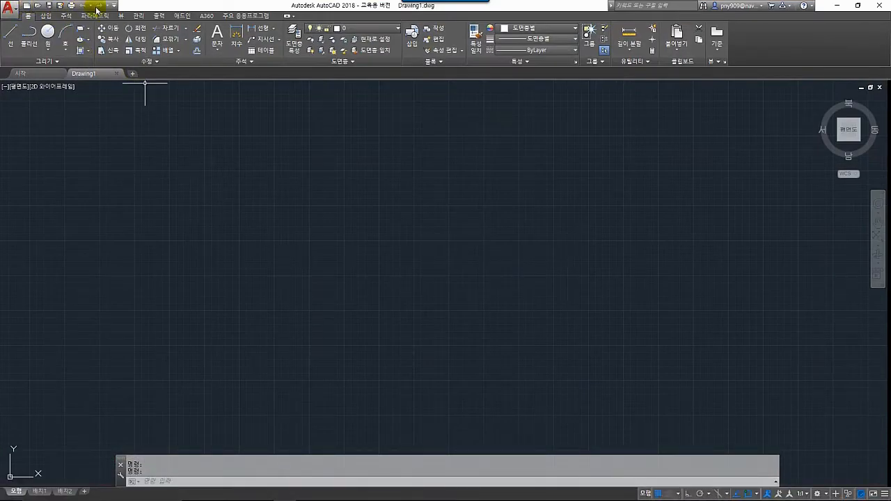
pyautogui.click(13, 11)
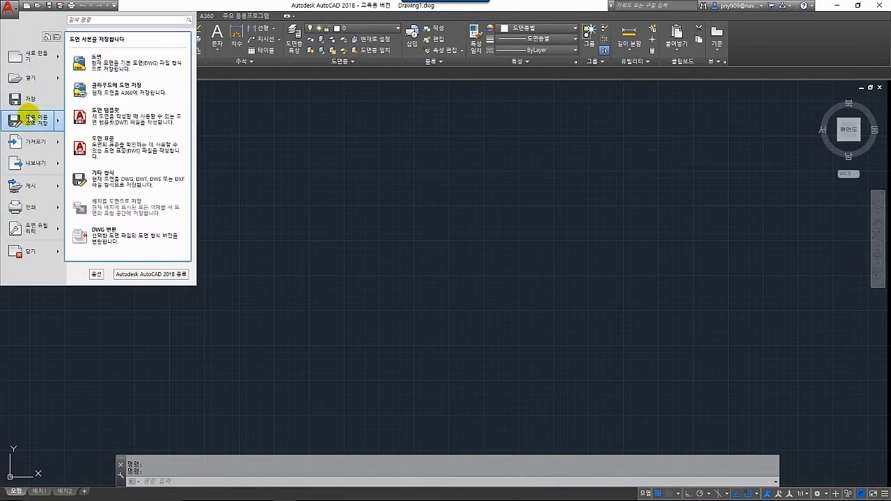
pyautogui.moveTo(28, 81)
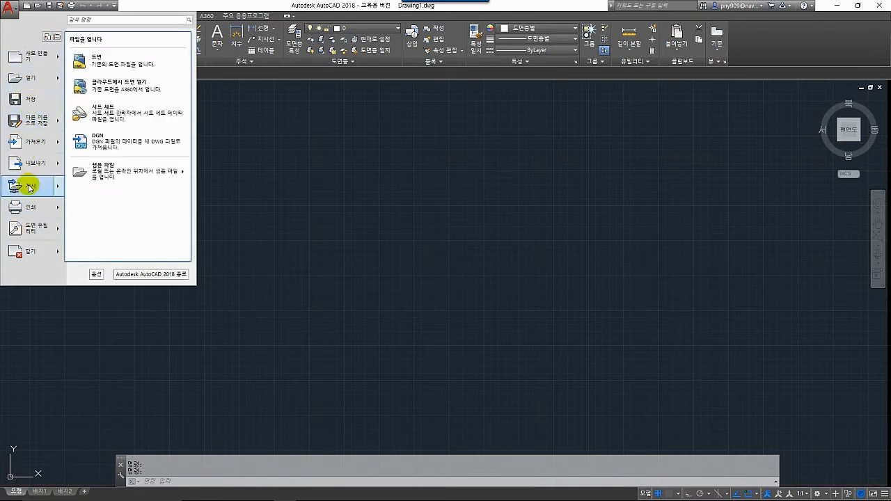
pyautogui.moveTo(34, 209)
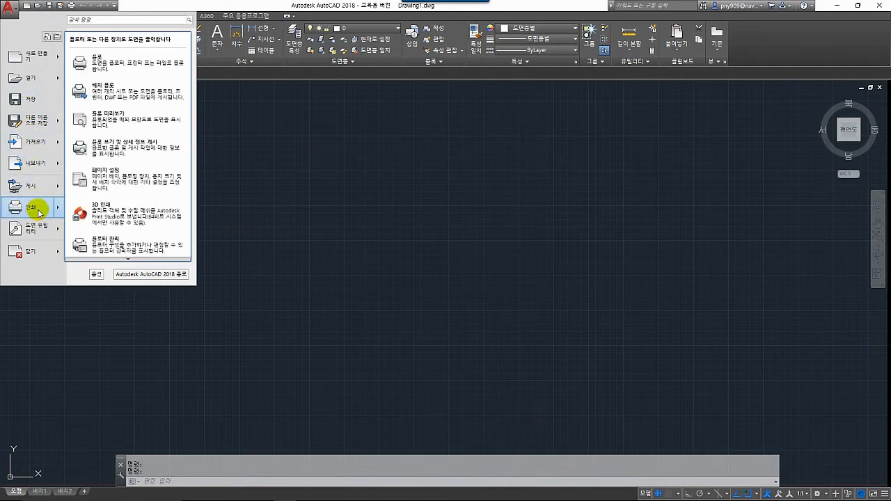
pyautogui.click(96, 275)
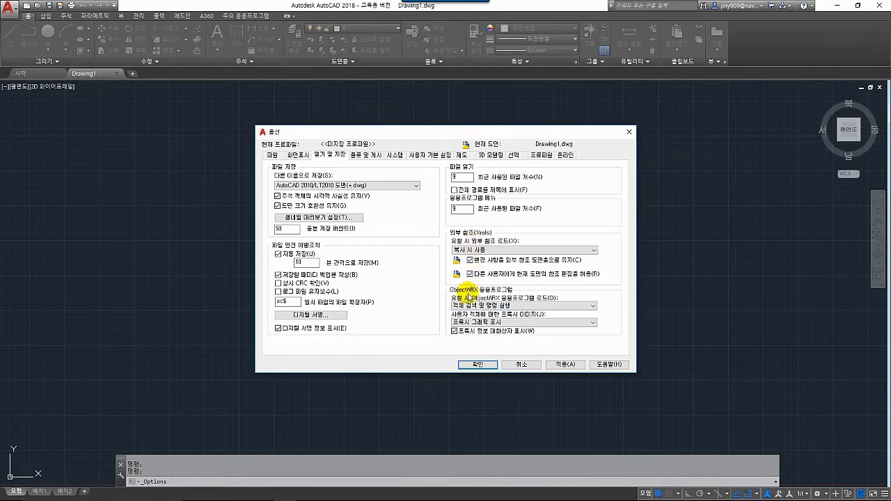
pyautogui.click(521, 365)
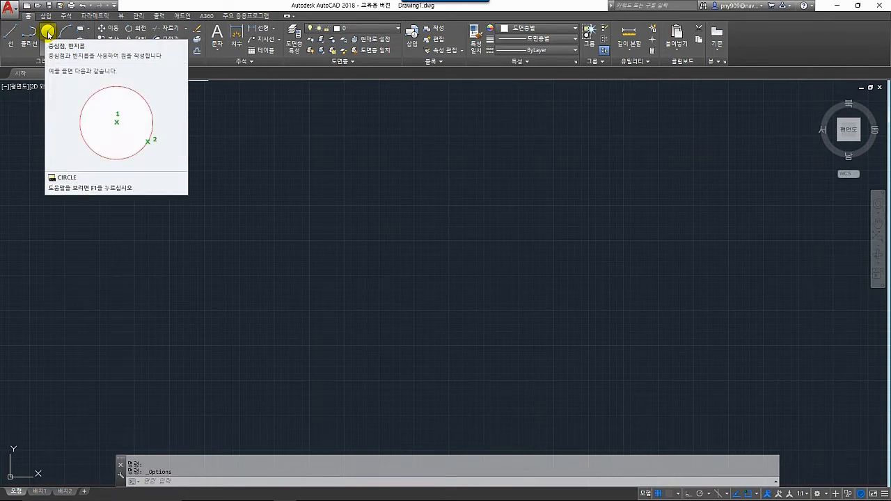
# Step: Add the Center, Radius circle tool to the Quick Access Toolbar and remove it again
pyautogui.rightClick(48, 35)
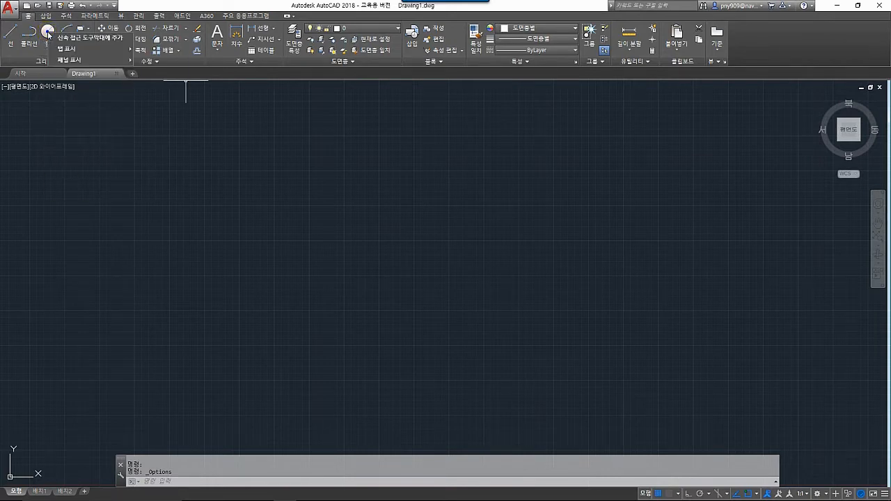
pyautogui.click(89, 41)
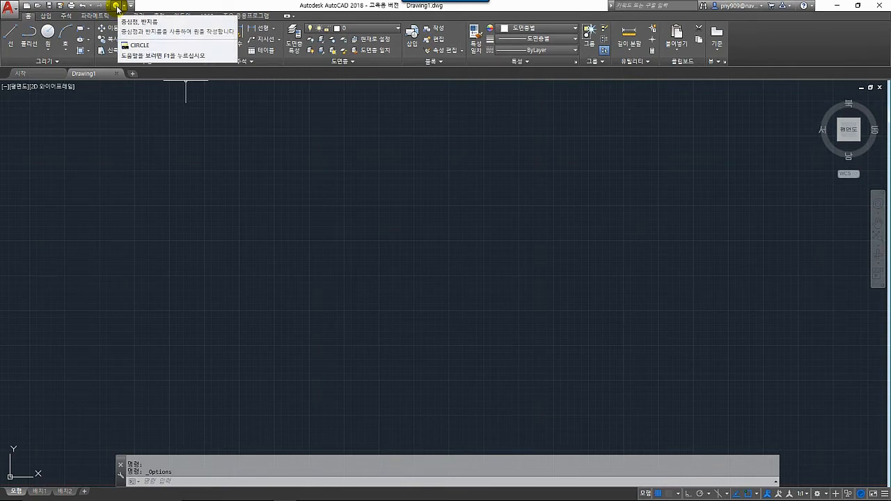
pyautogui.rightClick(116, 6)
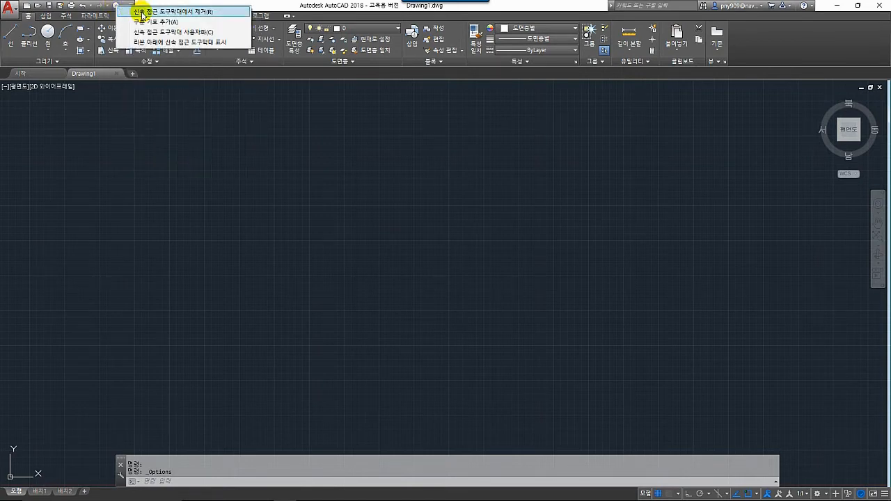
pyautogui.click(142, 12)
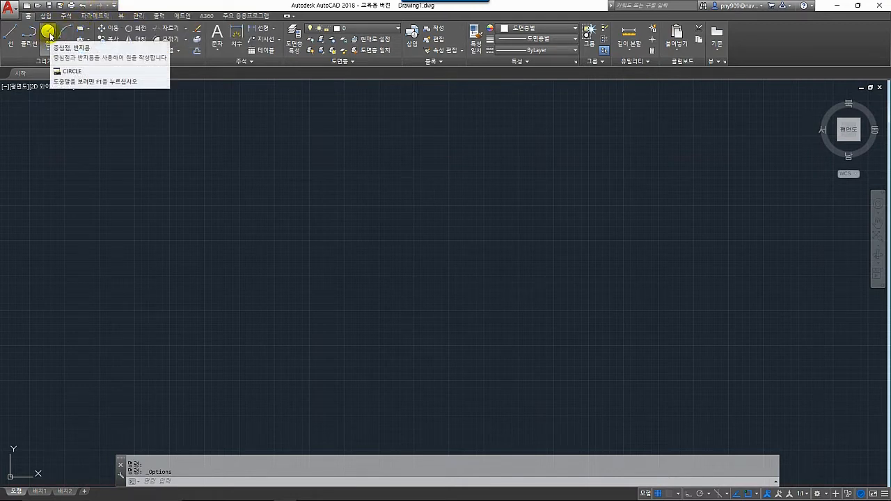
# Step: Add the Copy tool to the Quick Access Toolbar and remove it again
pyautogui.rightClick(114, 41)
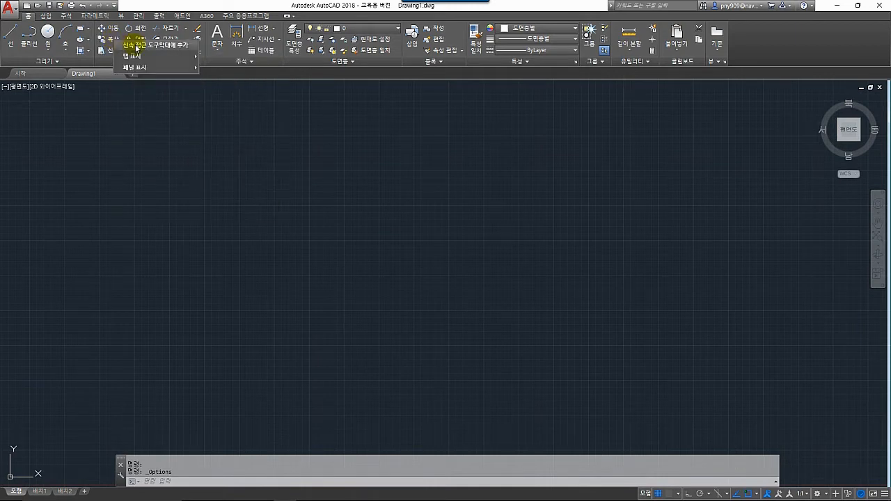
pyautogui.click(139, 46)
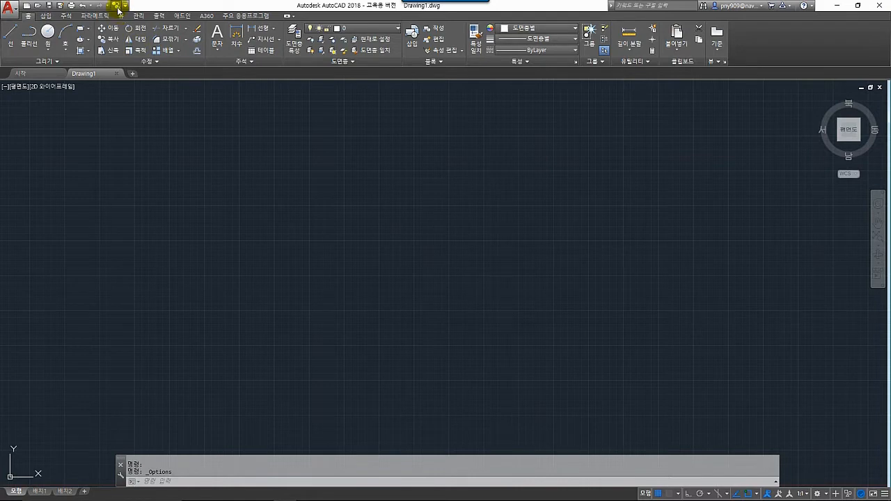
pyautogui.rightClick(119, 8)
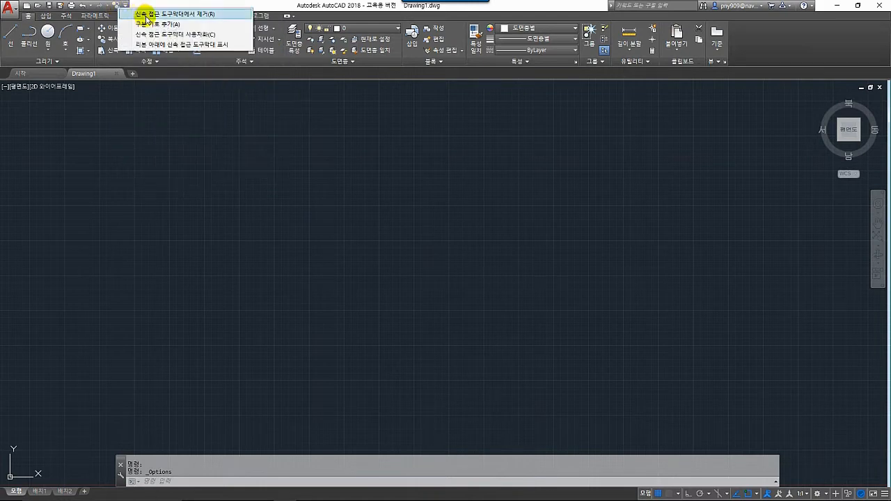
pyautogui.click(144, 15)
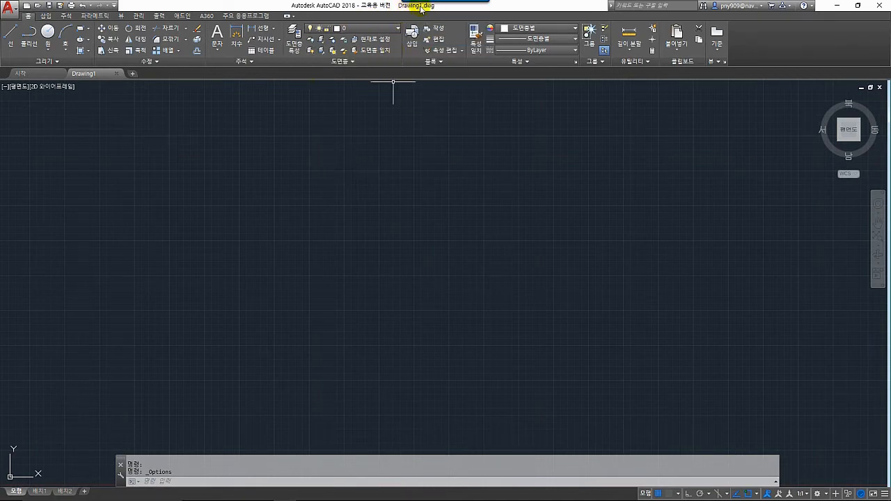
# Step: Save the drawing to the desktop as 333 in AutoCAD 2010/LT2010 DWG format
pyautogui.click(9, 10)
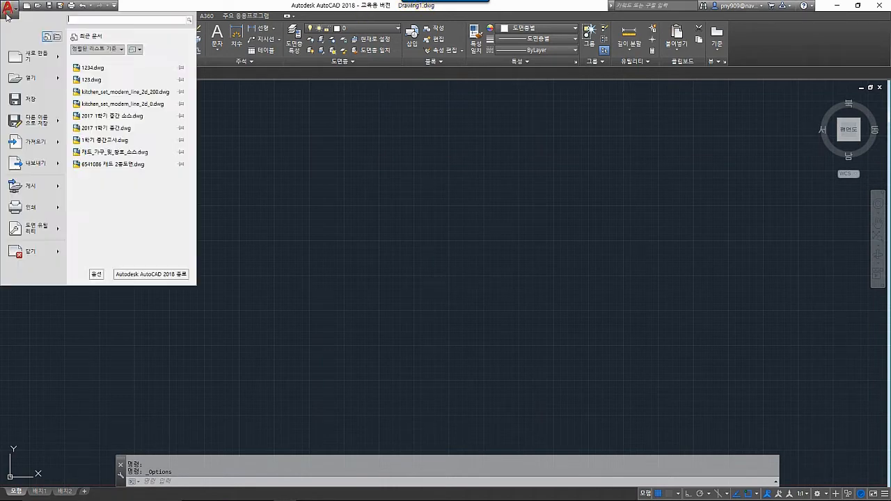
pyautogui.click(30, 97)
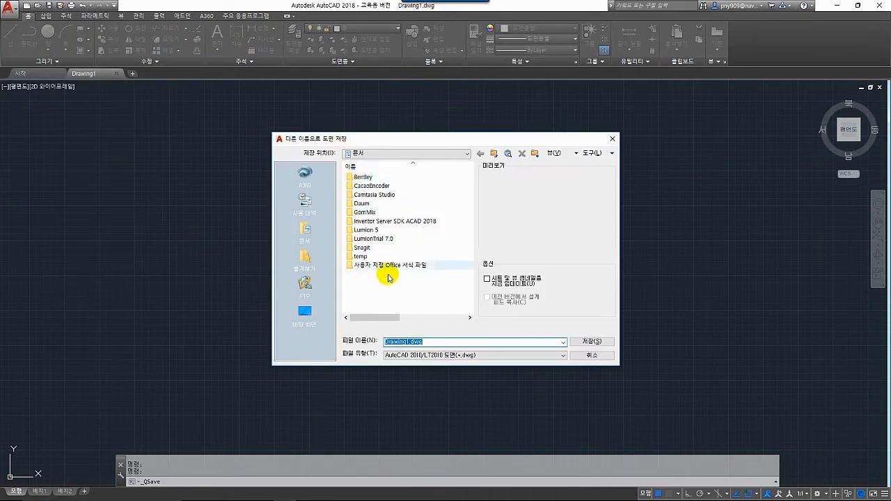
pyautogui.click(301, 322)
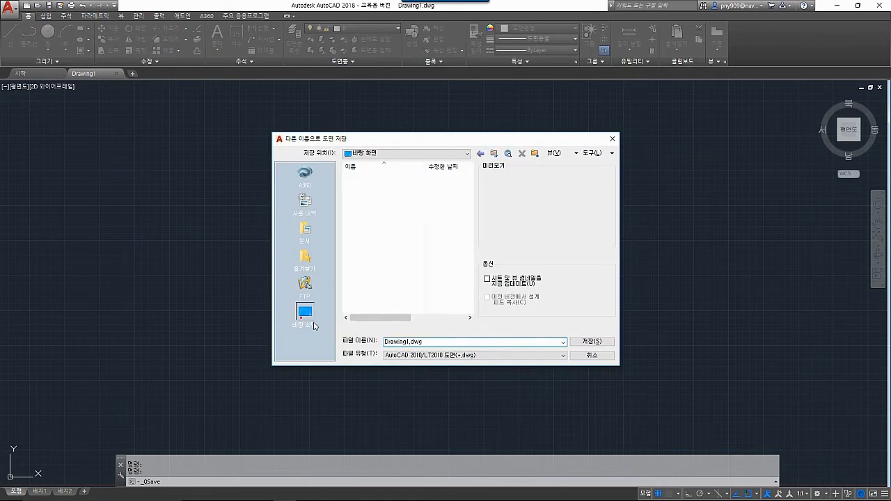
pyautogui.moveTo(422, 342); pyautogui.dragTo(383, 348)
pyautogui.write('123')
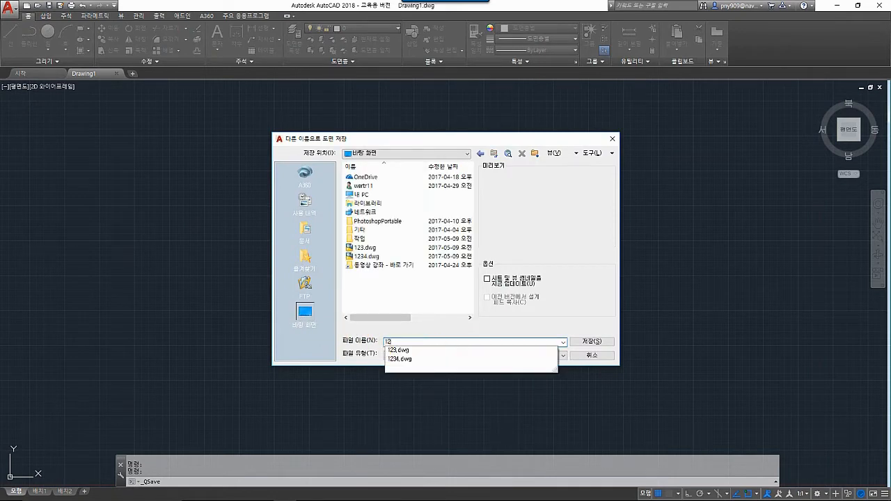
pyautogui.click(351, 338)
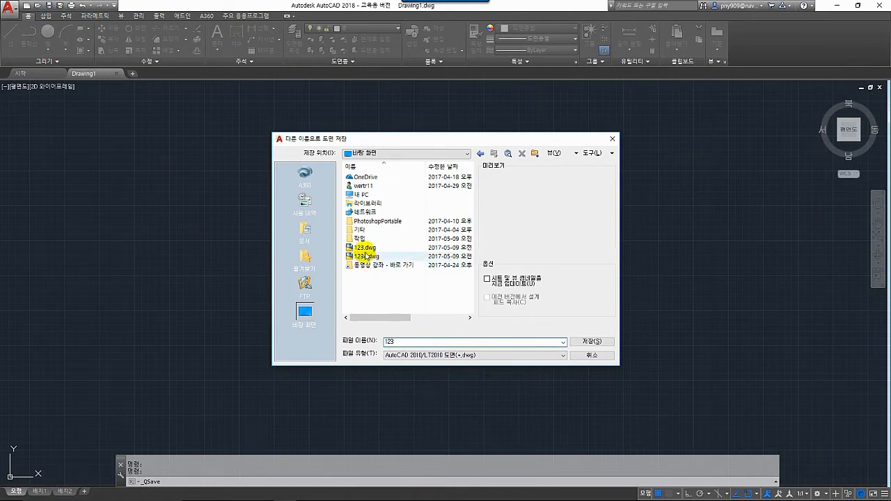
pyautogui.moveTo(399, 342); pyautogui.dragTo(346, 344)
pyautogui.write('333')
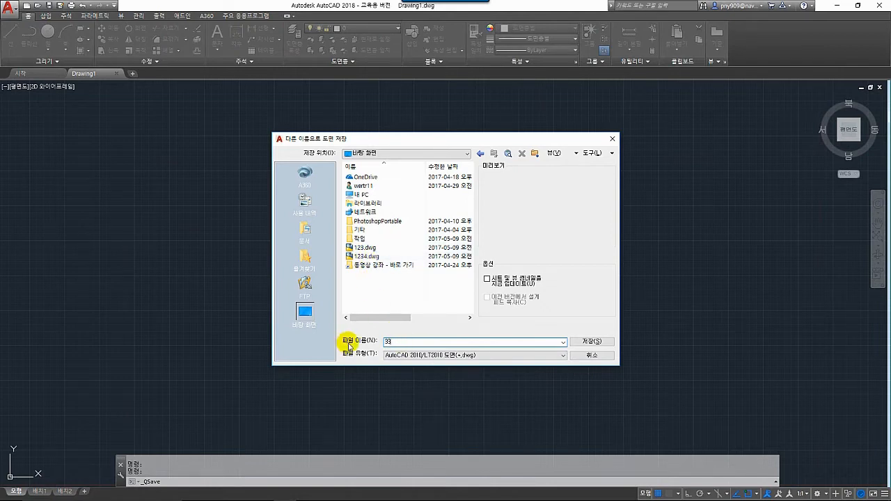
pyautogui.click(591, 341)
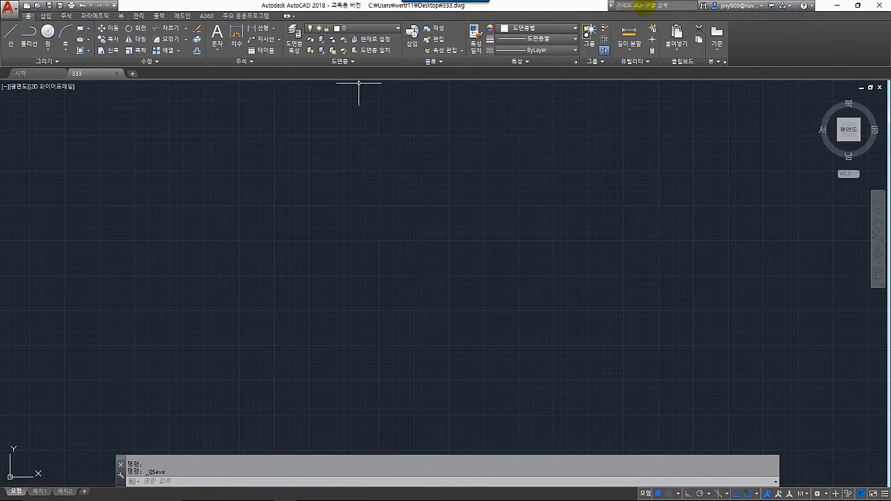
# Step: Search the help for "line", read the LINE command article, and close the help window
pyautogui.click(651, 4)
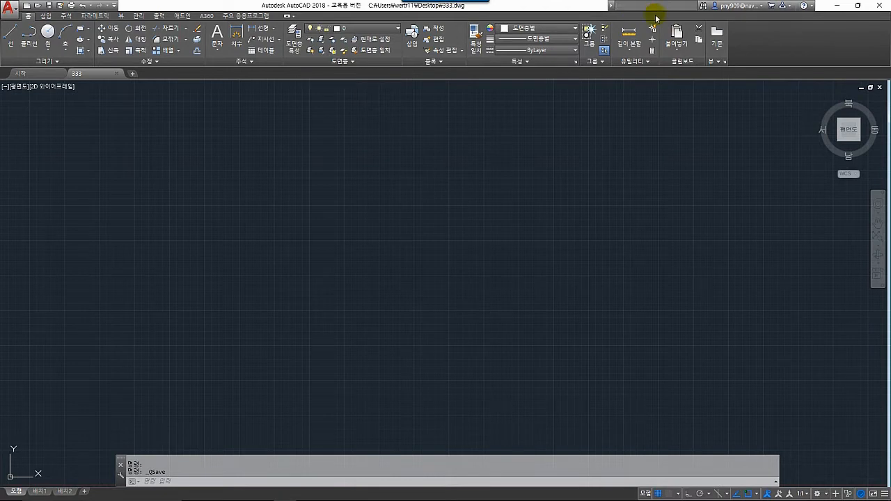
pyautogui.press('Return')
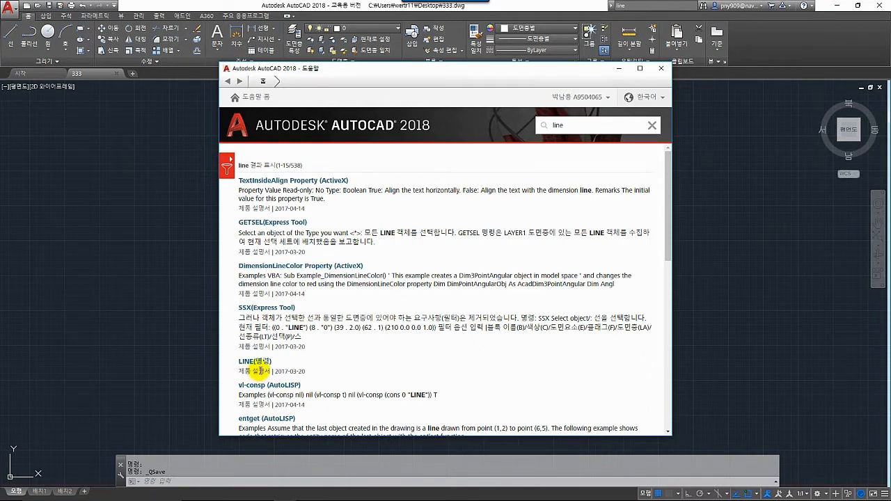
pyautogui.click(251, 363)
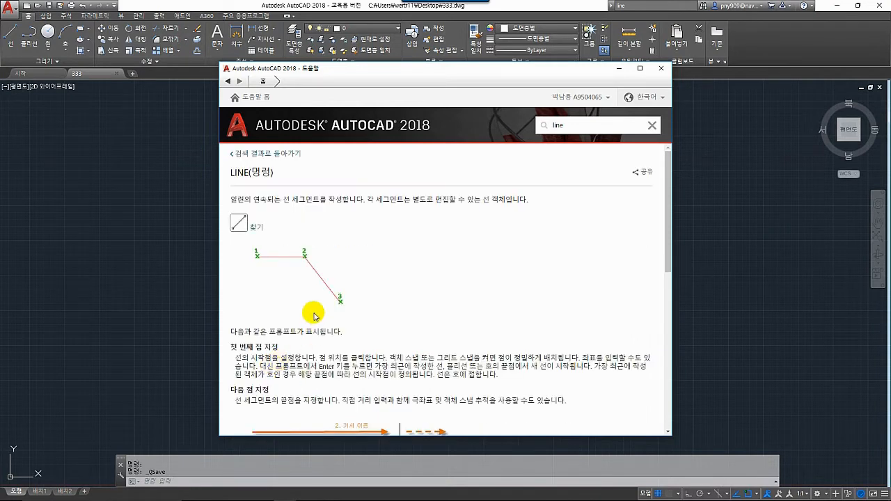
pyautogui.scroll(-3, 405, 254)
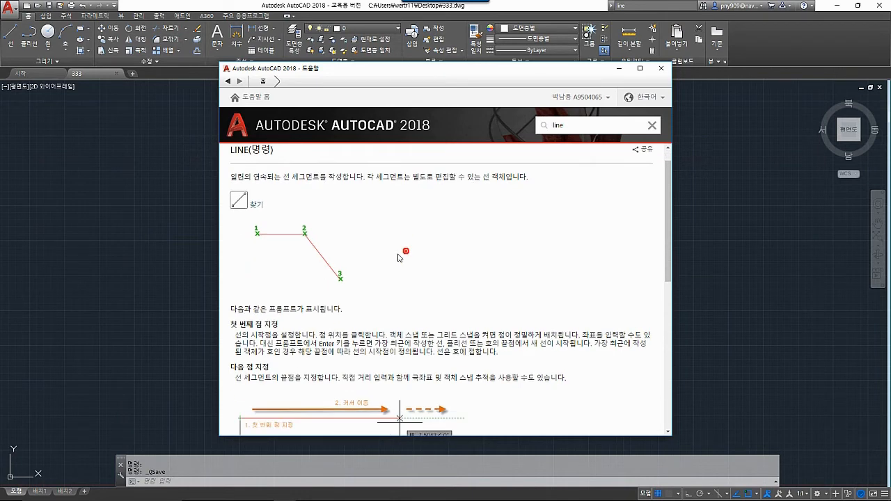
pyautogui.scroll(3, 394, 286)
pyautogui.scroll(-2, 398, 292)
pyautogui.scroll(-2, 400, 297)
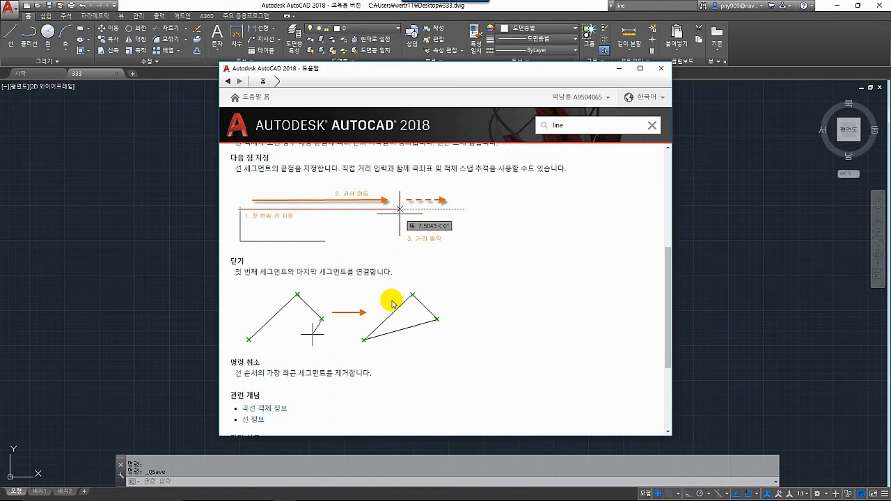
pyautogui.scroll(2, 390, 262)
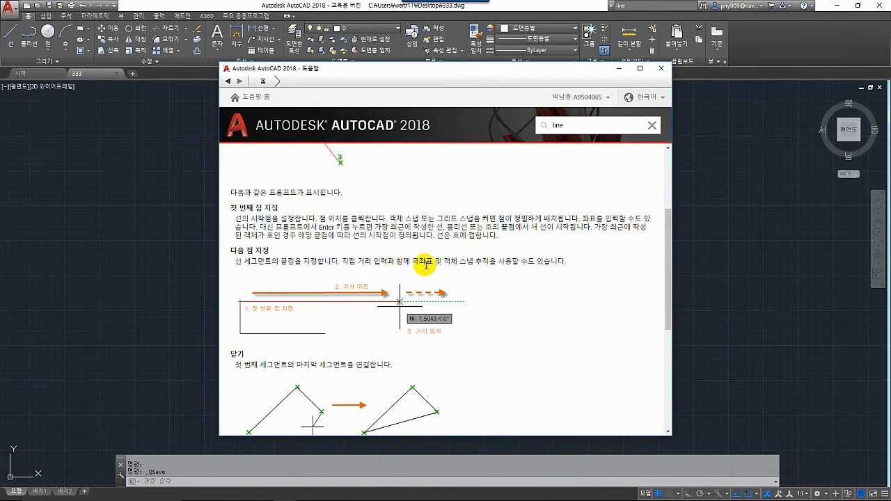
pyautogui.click(661, 69)
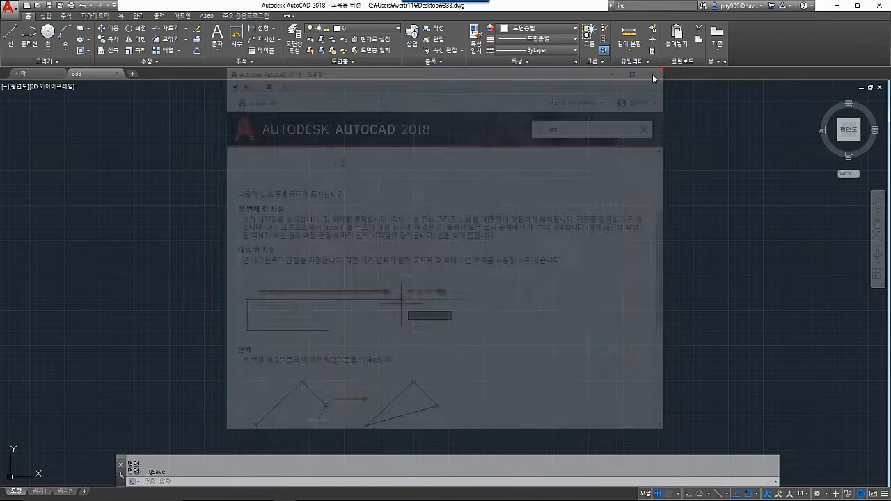
# Step: Look through the Home, Insert, Annotate, Parametric and View ribbon tools, ending on the Insert tools
pyautogui.click(46, 17)
pyautogui.click(27, 16)
pyautogui.click(46, 16)
pyautogui.click(66, 16)
pyautogui.click(103, 16)
pyautogui.click(119, 17)
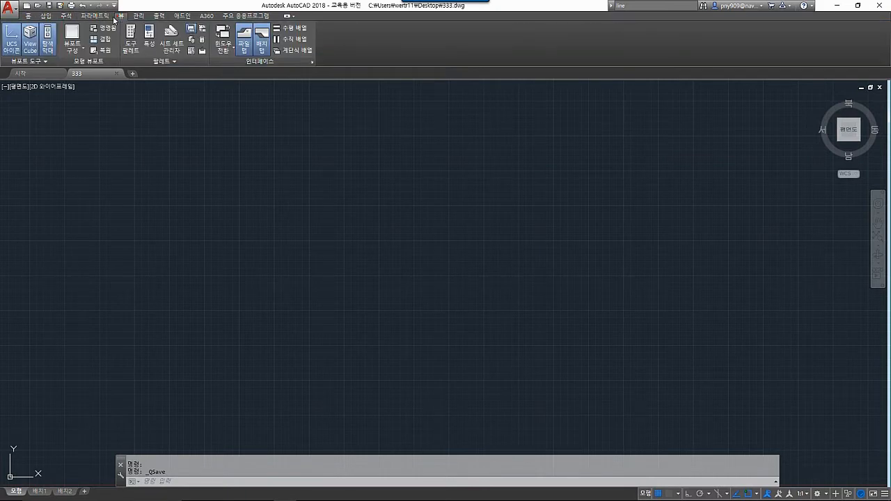
pyautogui.click(27, 19)
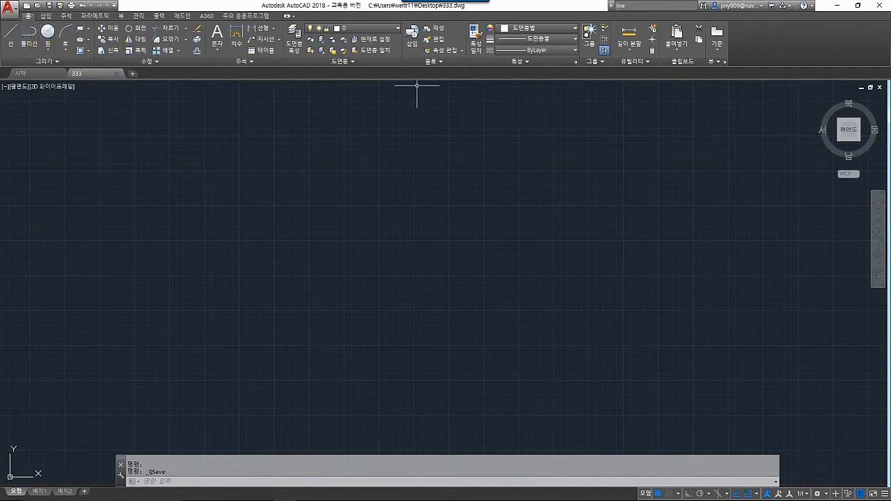
pyautogui.click(44, 16)
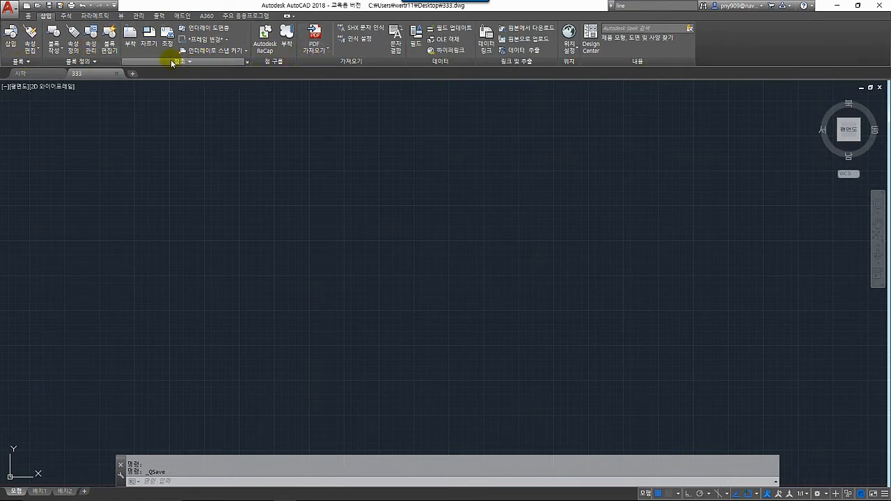
# Step: View the Start page and the first layout (배치1) of drawing 333, returning to model space
pyautogui.click(33, 75)
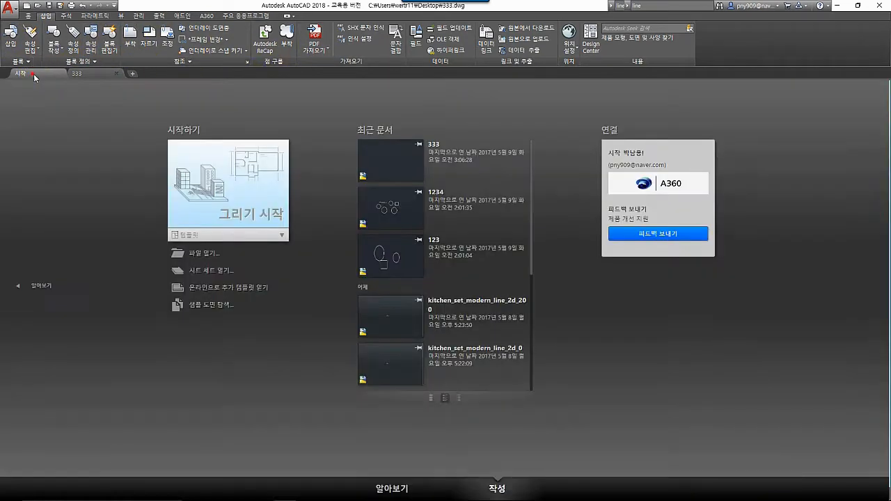
pyautogui.click(88, 74)
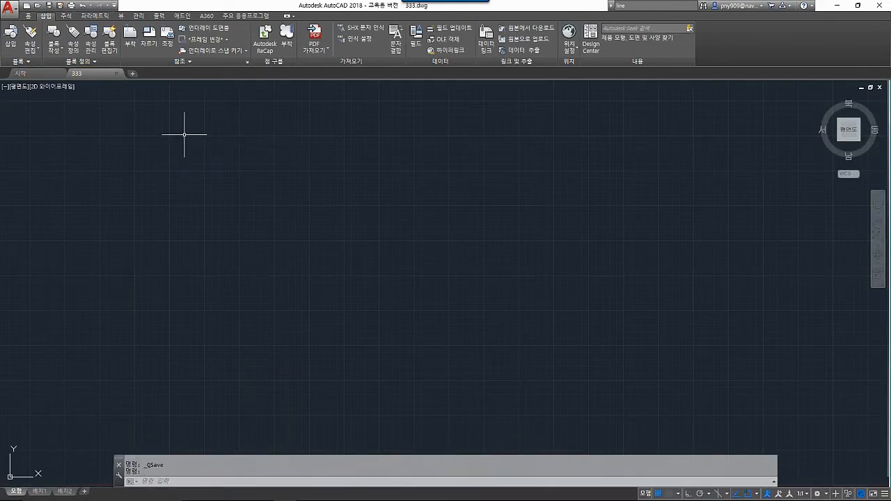
pyautogui.click(39, 74)
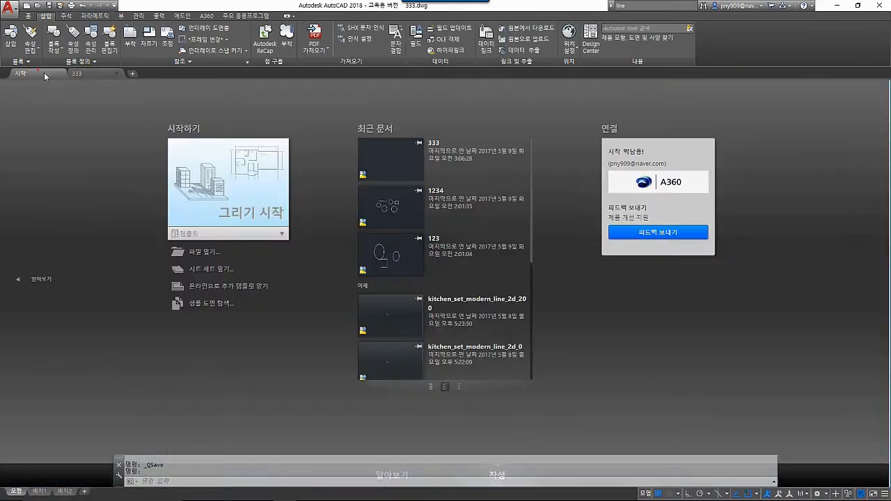
pyautogui.click(92, 75)
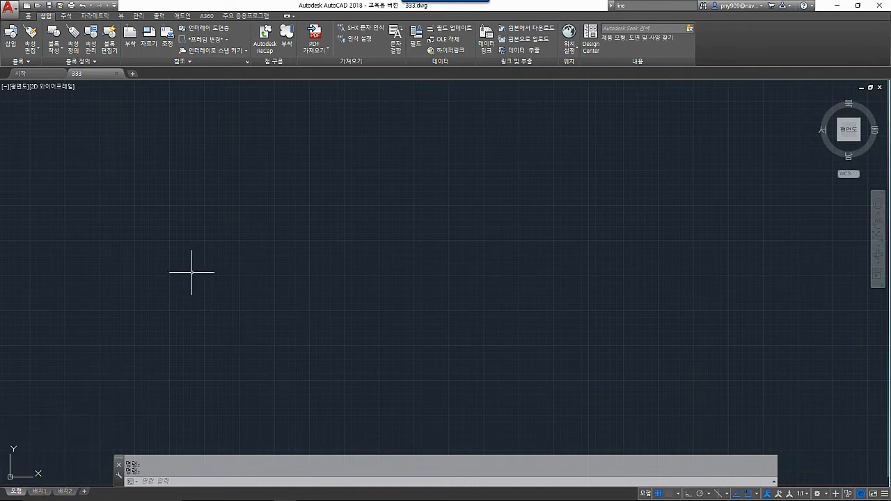
pyautogui.click(38, 491)
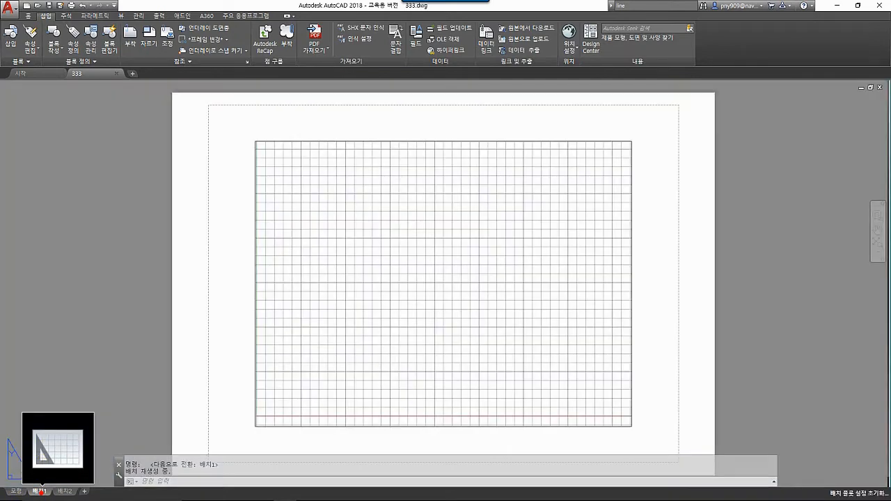
pyautogui.click(17, 492)
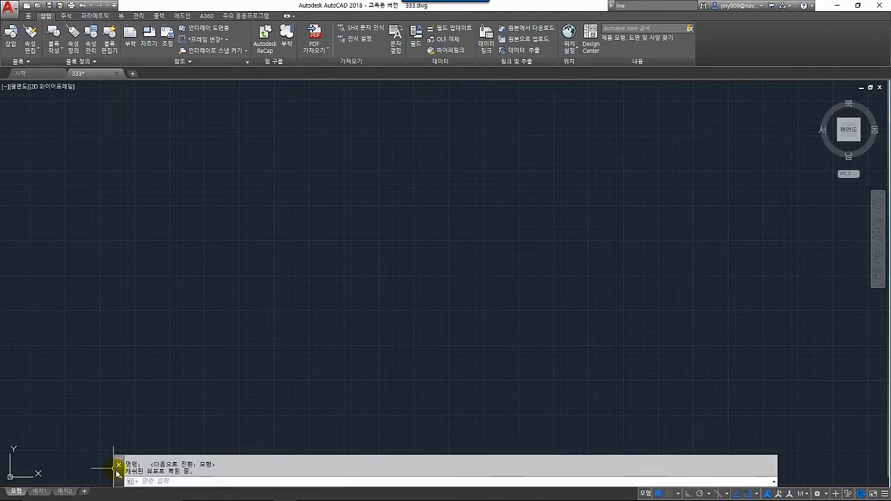
# Step: Dock the command window along the bottom edge of the drawing area and enlarge it to show more command history
pyautogui.moveTo(117, 473)
pyautogui.mouseDown()
pyautogui.moveTo(156, 217)
pyautogui.moveTo(102, 115)
pyautogui.moveTo(103, 94)
pyautogui.moveTo(4, 123)
pyautogui.moveTo(2, 144)
pyautogui.moveTo(143, 104)
pyautogui.moveTo(188, 477)
pyautogui.moveTo(188, 374)
pyautogui.moveTo(163, 93)
pyautogui.moveTo(143, 469)
pyautogui.mouseUp()
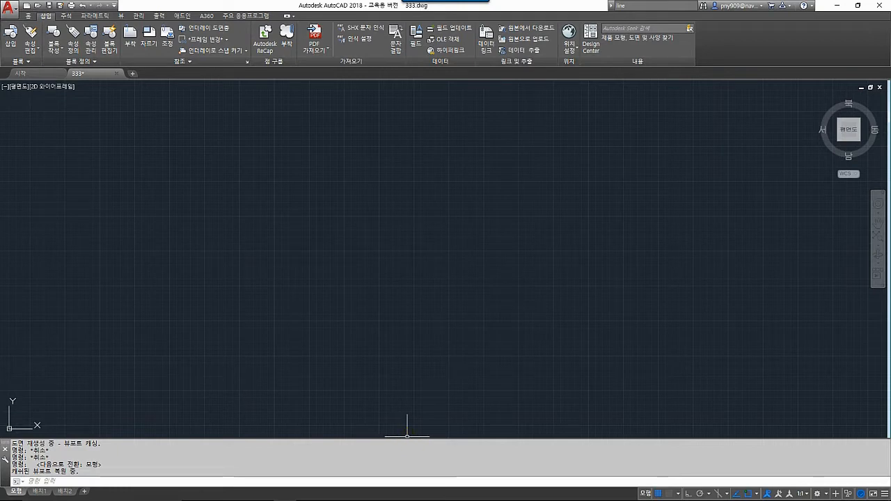
pyautogui.moveTo(410, 438)
pyautogui.mouseDown()
pyautogui.moveTo(408, 374)
pyautogui.moveTo(404, 430)
pyautogui.mouseUp()
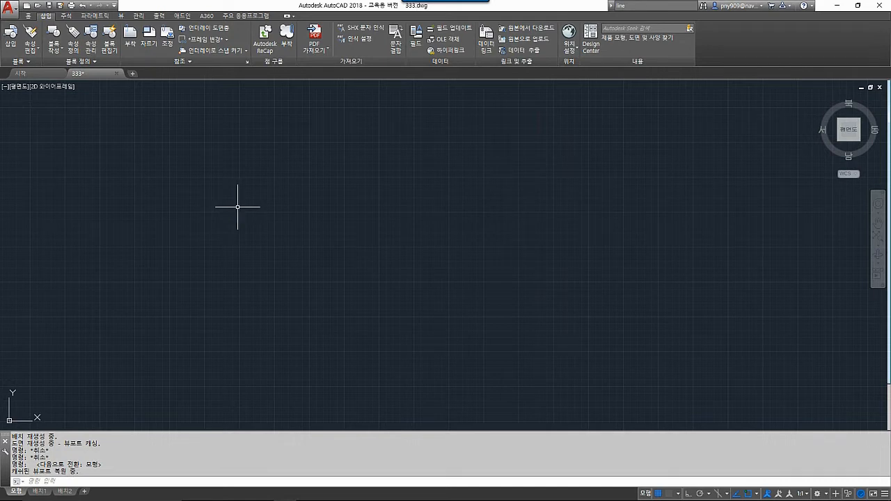
# Step: Switch to the PowerPoint presentation and show slide 5 about screen display and control functions
pyautogui.moveTo(286, 499)
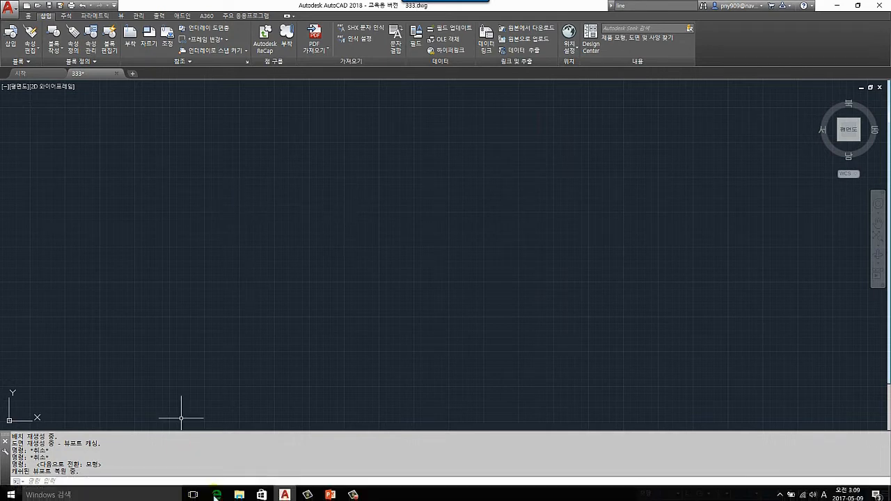
pyautogui.click(329, 492)
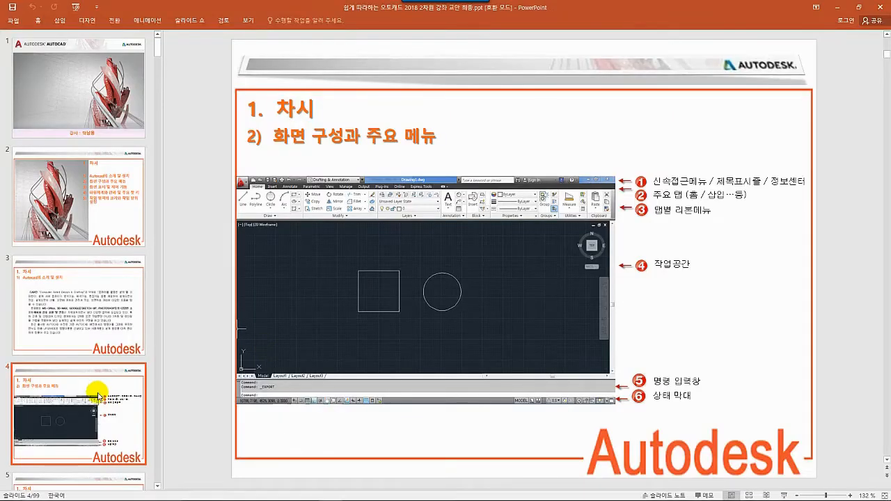
pyautogui.scroll(-3, 90, 390)
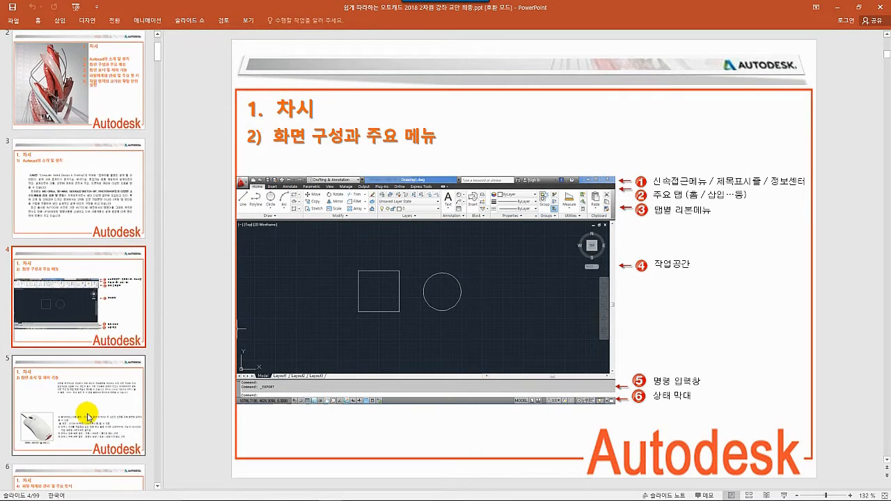
pyautogui.click(88, 414)
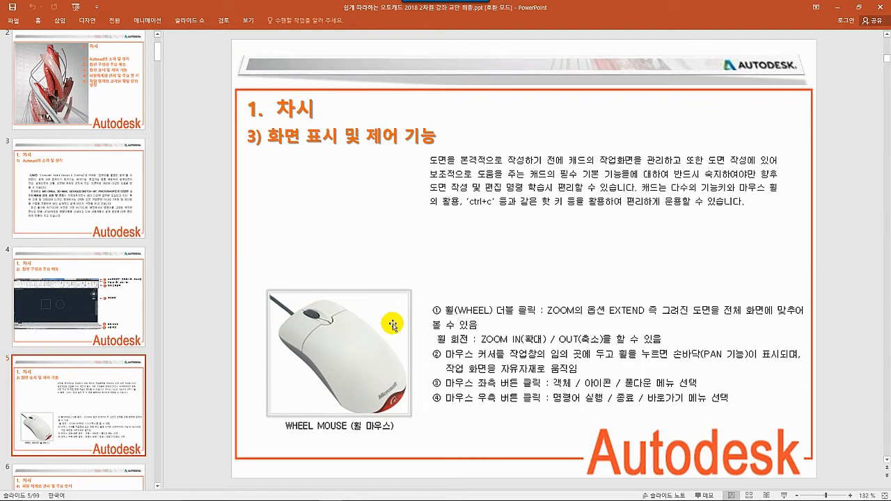
# Step: Switch back to AutoCAD and set the crosshair size to 34 in the display options
pyautogui.moveTo(300, 499)
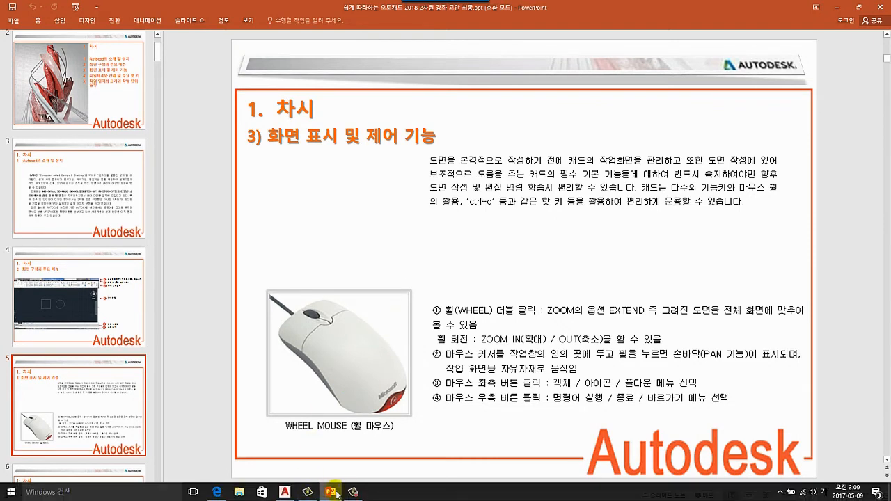
pyautogui.click(286, 494)
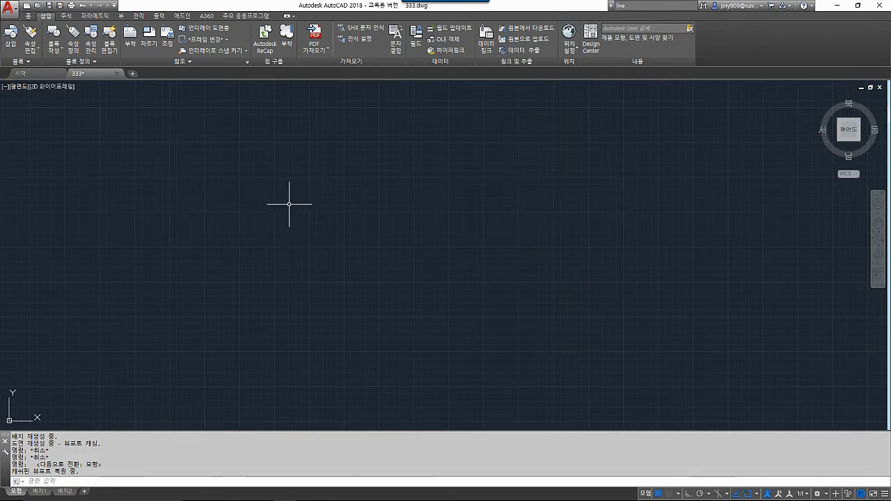
pyautogui.click(7, 13)
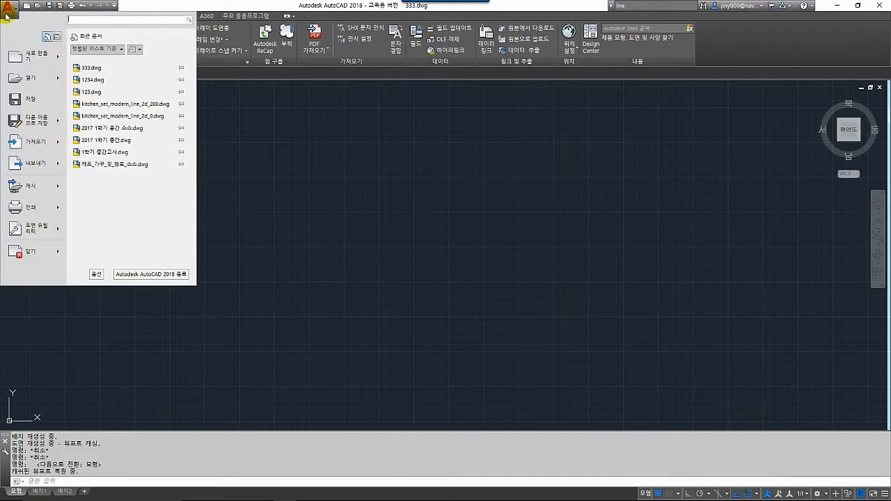
pyautogui.click(97, 275)
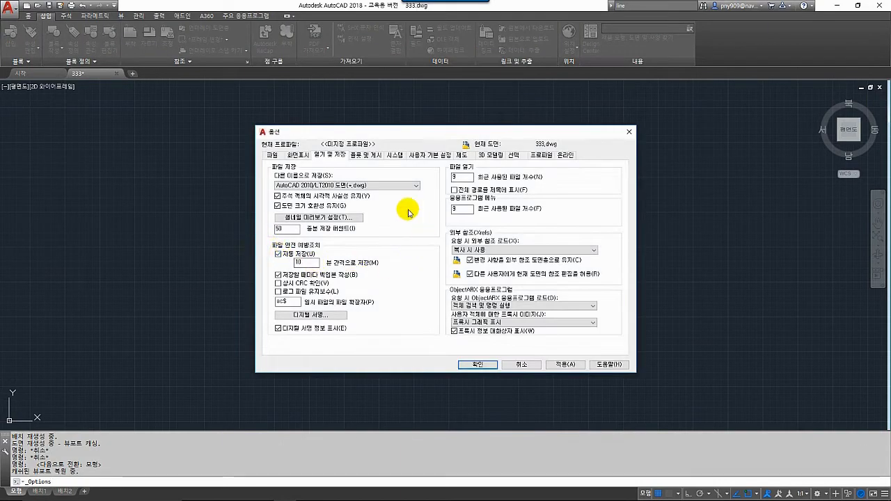
pyautogui.click(298, 155)
pyautogui.click(460, 283)
pyautogui.moveTo(496, 283); pyautogui.dragTo(525, 284)
pyautogui.click(565, 364)
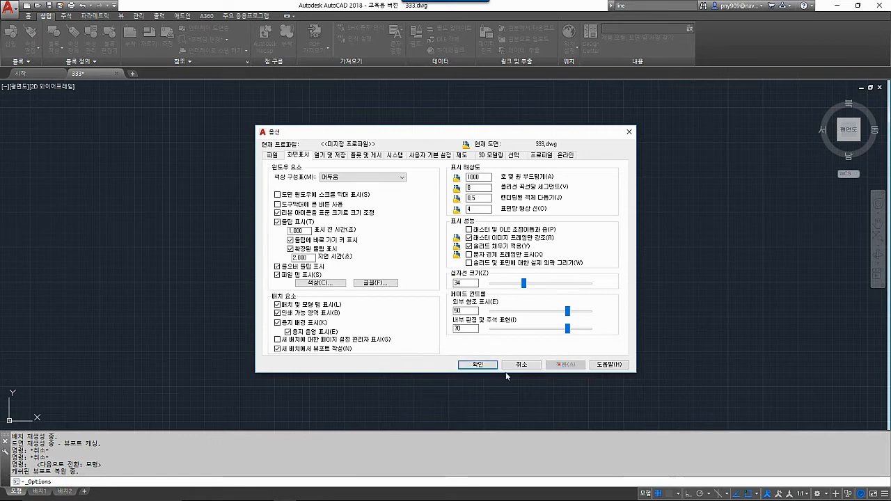
pyautogui.click(486, 367)
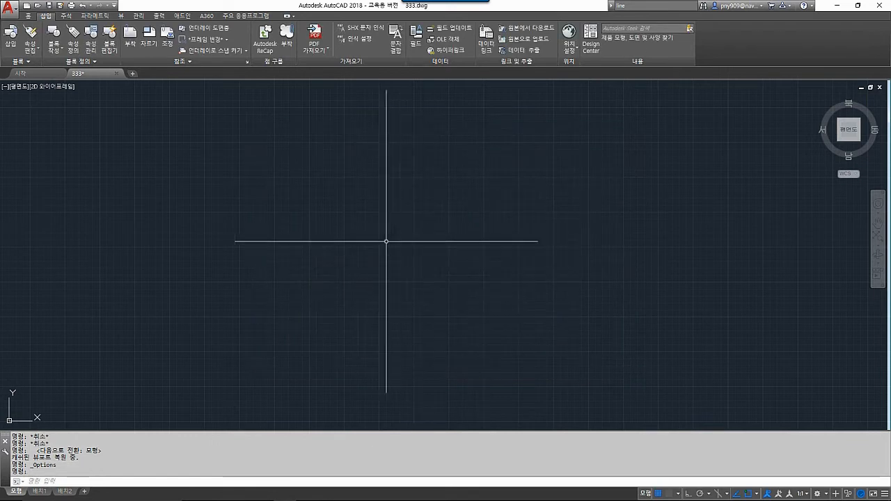
# Step: Set the crosshair size to 9 in the display options
pyautogui.click(10, 9)
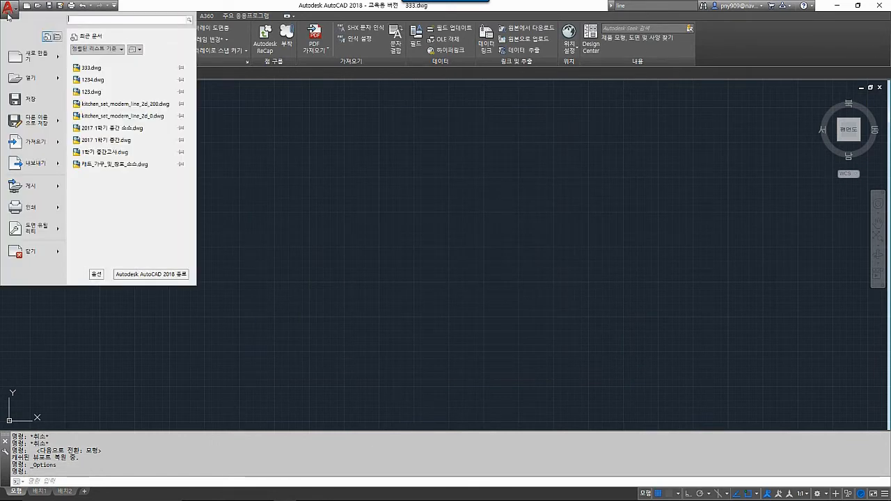
pyautogui.click(96, 274)
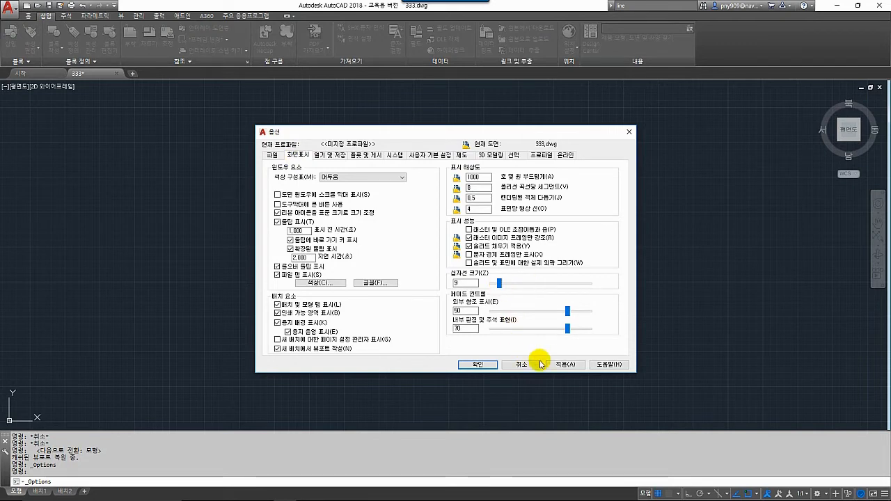
pyautogui.click(478, 364)
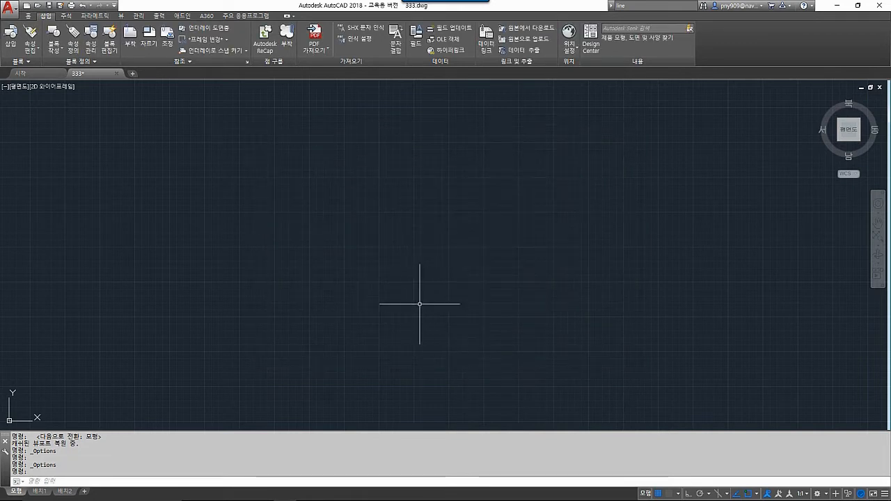
# Step: Enlarge the pickbox to roughly two thirds of its size range in the selection options and try selection windows in the empty drawing area
pyautogui.click(9, 10)
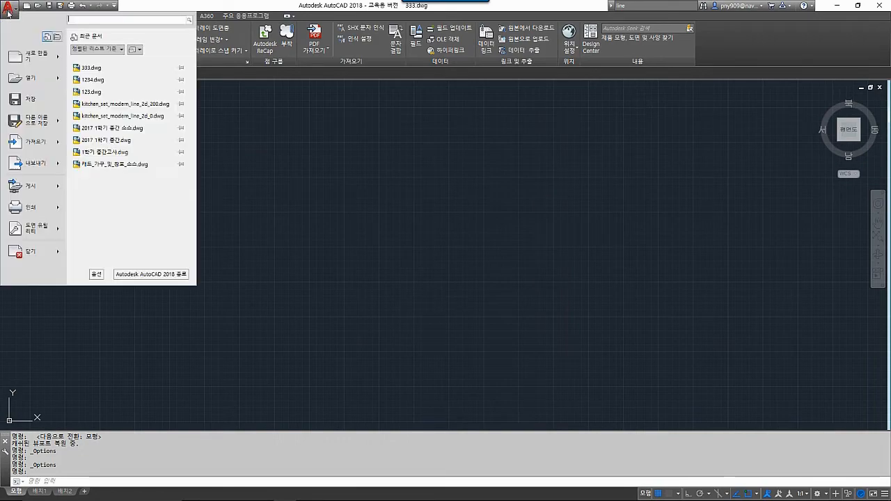
pyautogui.click(96, 274)
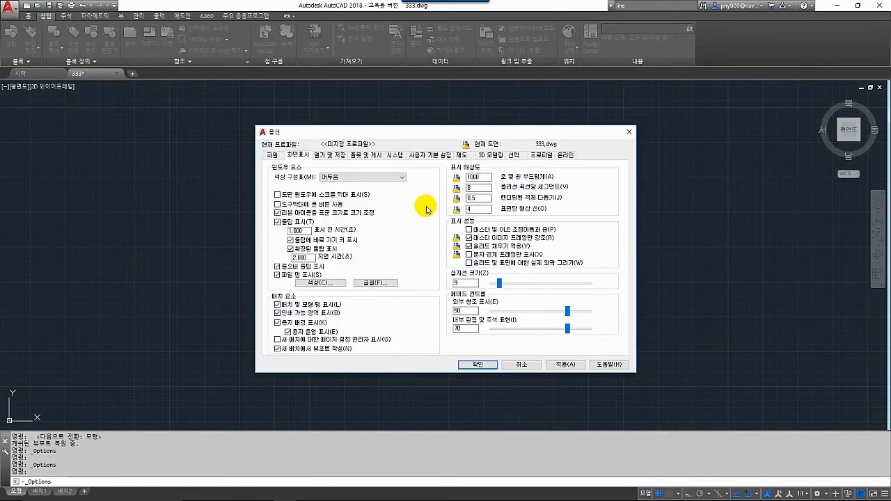
pyautogui.click(513, 154)
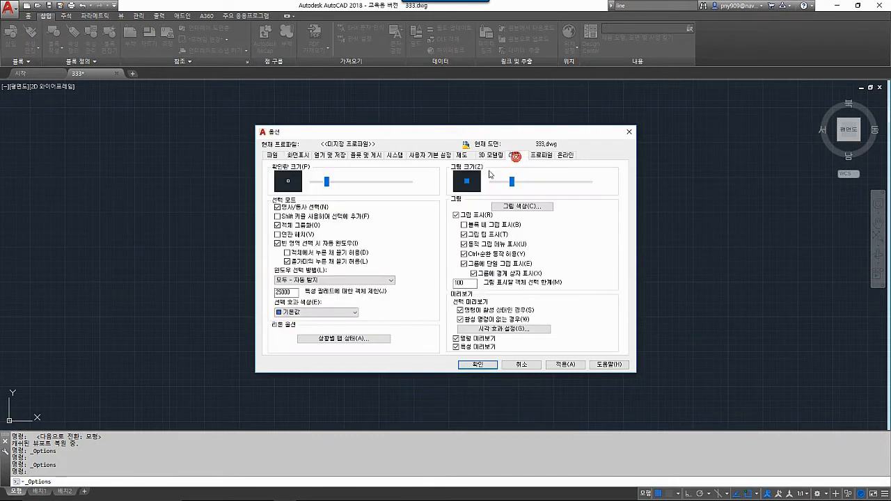
pyautogui.click(325, 183)
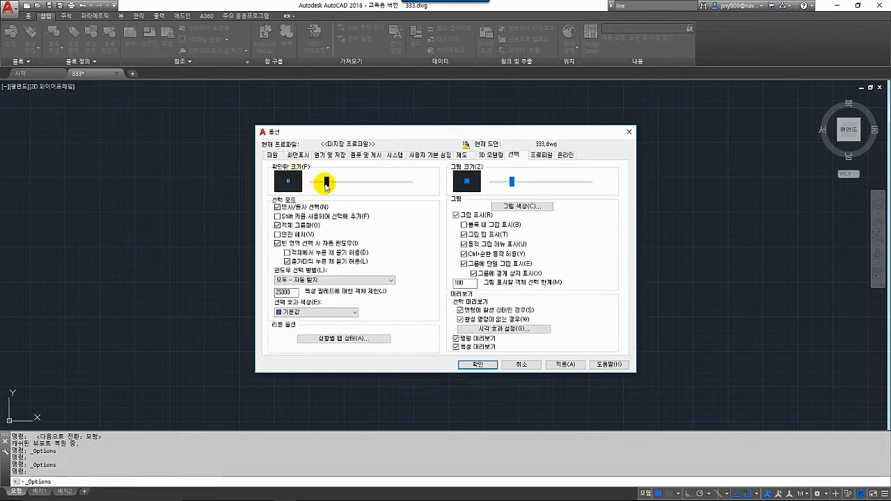
pyautogui.moveTo(332, 185); pyautogui.dragTo(376, 182)
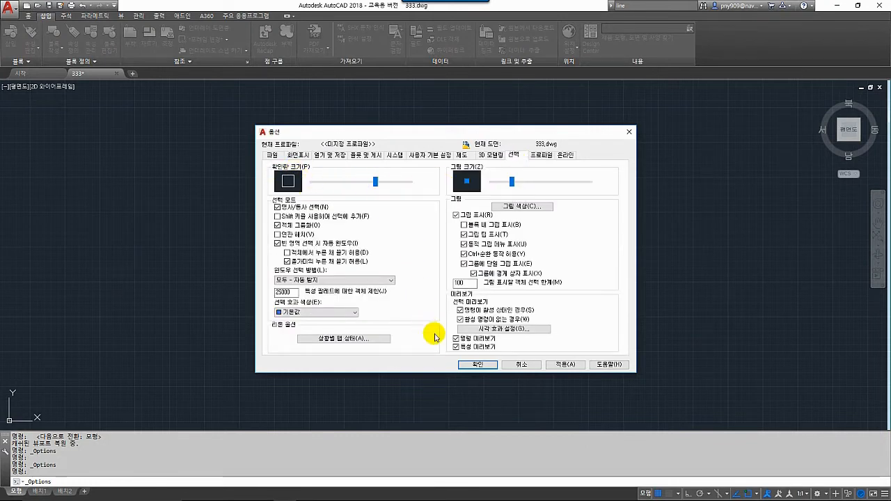
pyautogui.click(478, 365)
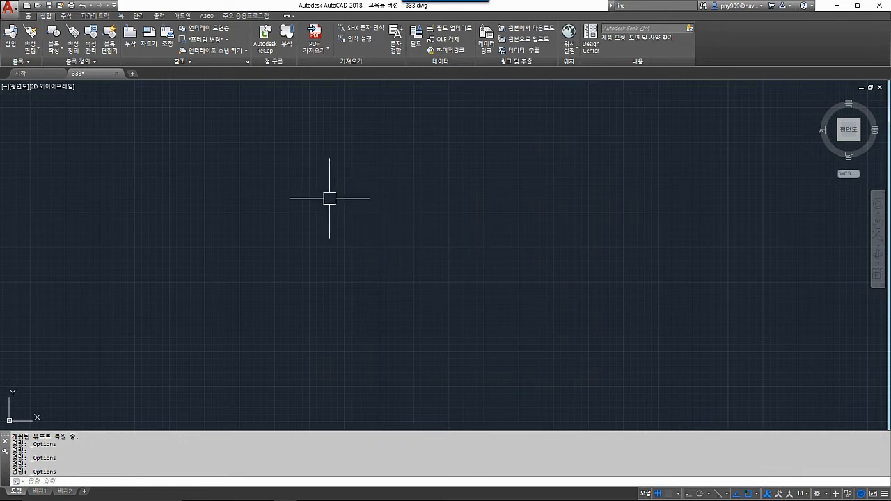
pyautogui.click(302, 182)
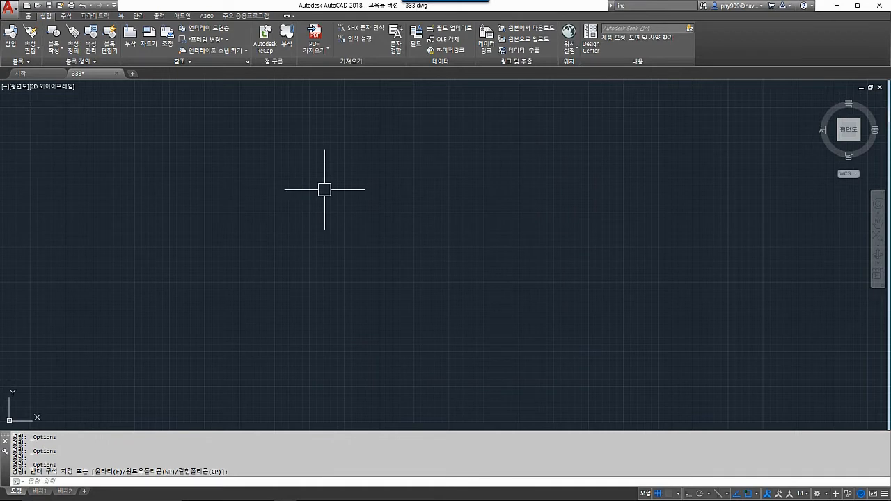
pyautogui.click(304, 180)
pyautogui.click(261, 219)
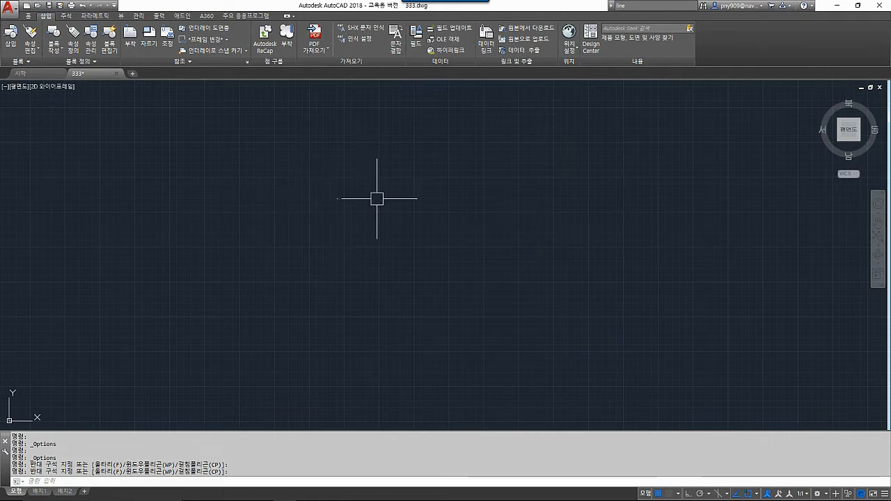
# Step: Reduce the pickbox to roughly a third of its size range in the selection options
pyautogui.click(10, 10)
pyautogui.click(96, 273)
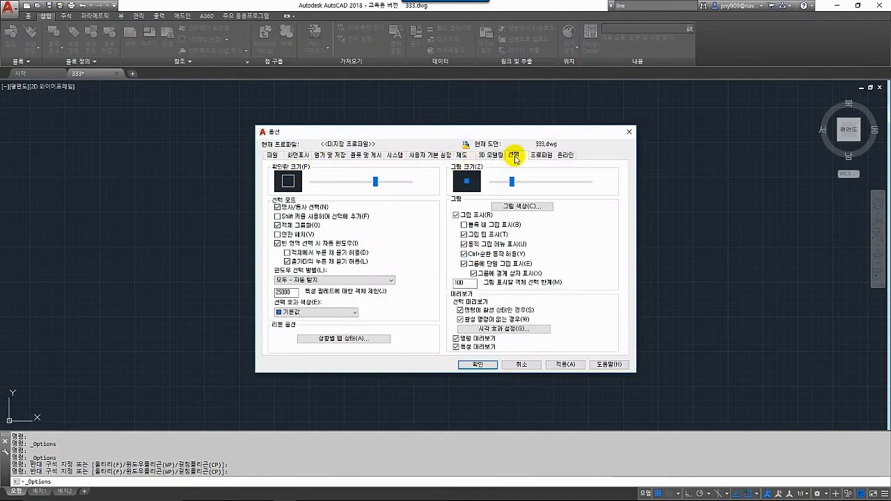
pyautogui.moveTo(367, 184); pyautogui.dragTo(341, 182)
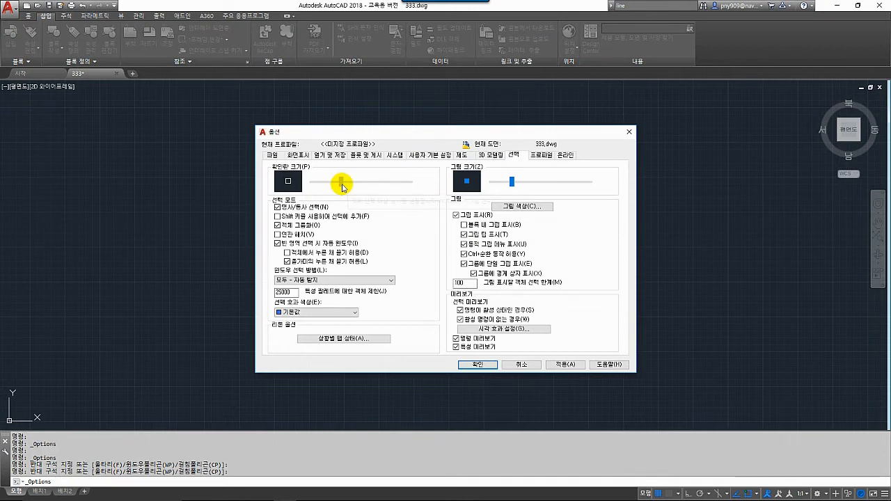
pyautogui.click(465, 364)
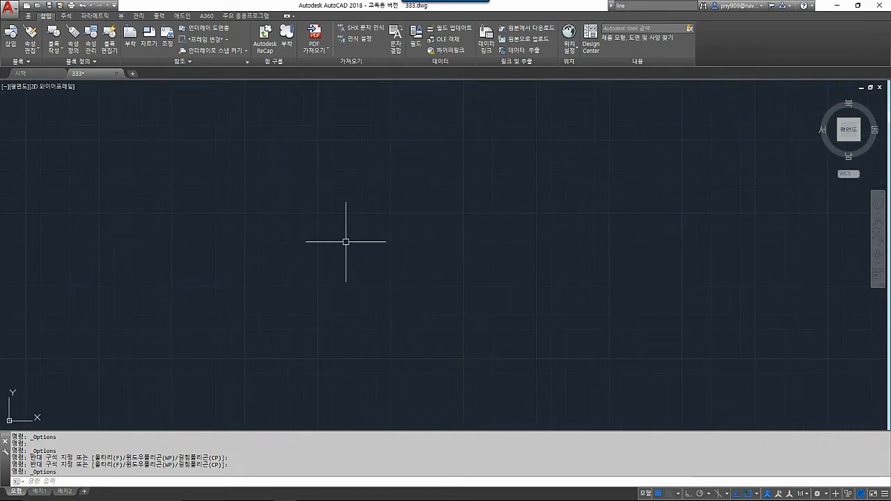
# Step: Draw a circle with a radius of 300 in the middle of the visible drawing area
pyautogui.scroll(-2, 346, 241)
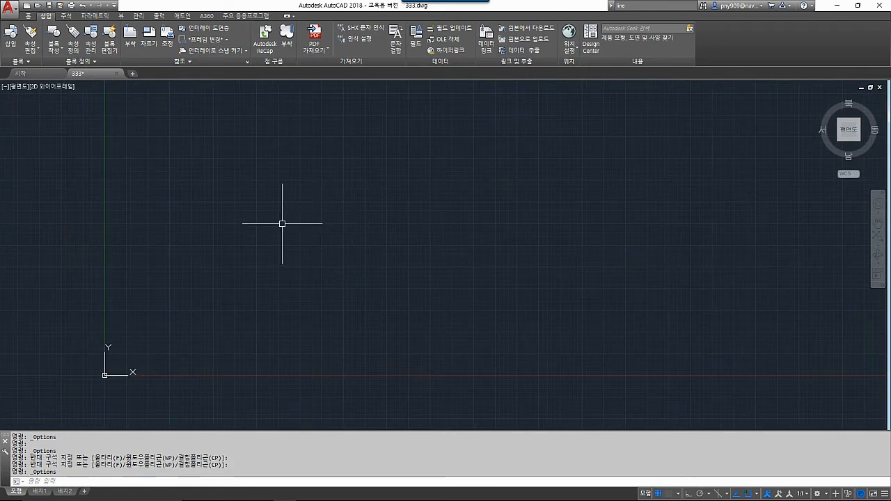
pyautogui.click(29, 16)
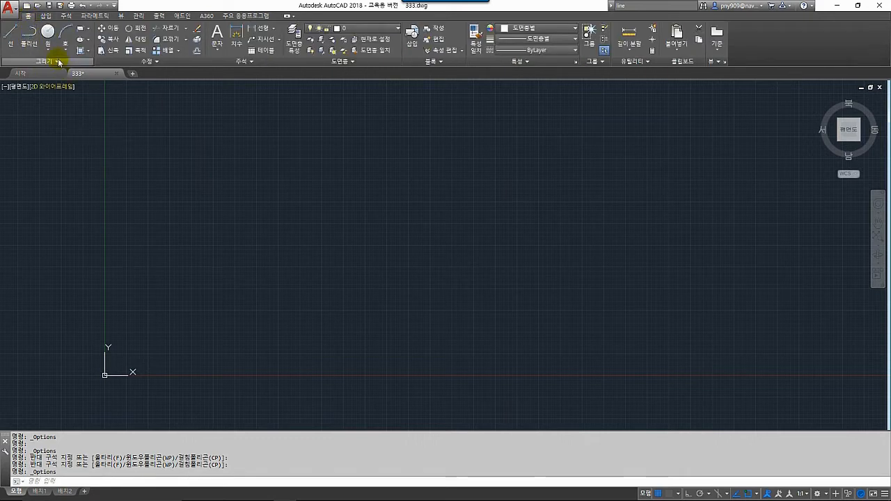
pyautogui.click(48, 33)
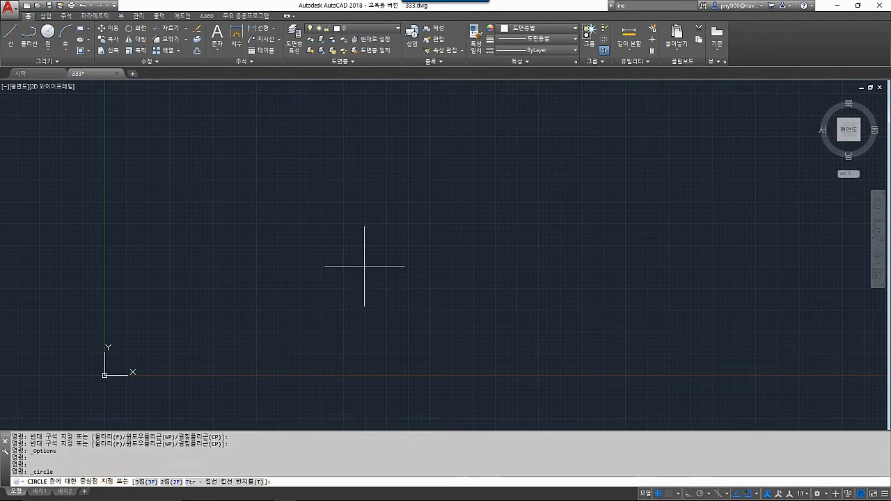
pyautogui.click(373, 231)
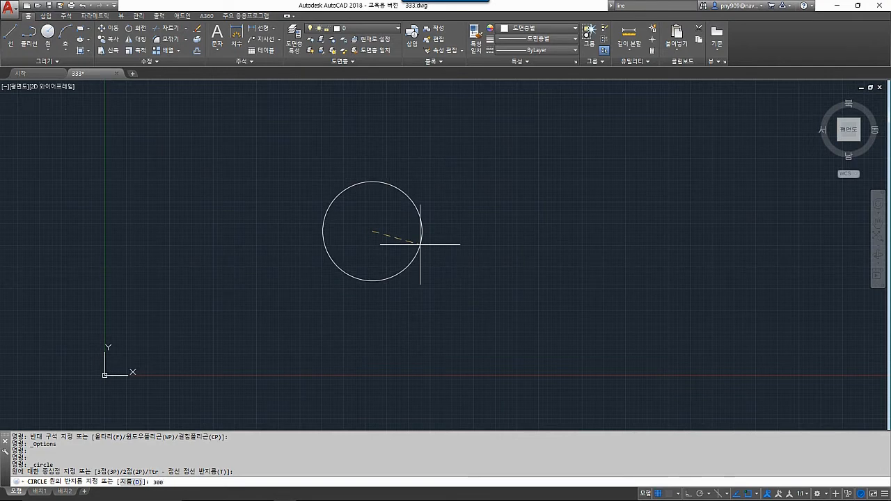
pyautogui.press('Return')
# Step: Examine the circle at different magnifications by zooming in and out repeatedly, and pan it towards the upper right of the drawing area
pyautogui.moveTo(380, 253)
pyautogui.mouseDown(button='middle')
pyautogui.moveTo(399, 245)
pyautogui.moveTo(407, 263)
pyautogui.mouseUp(button='middle')
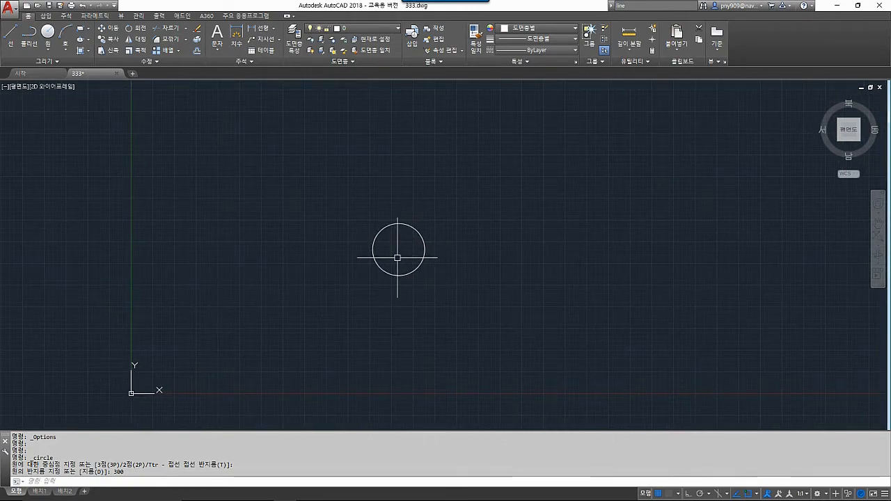
pyautogui.scroll(10, 399, 257)
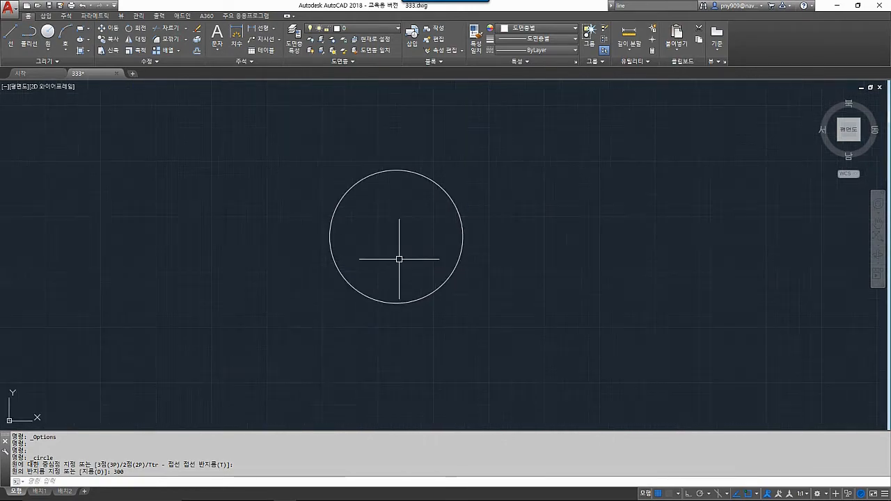
pyautogui.scroll(-8, 399, 257)
pyautogui.scroll(6, 399, 259)
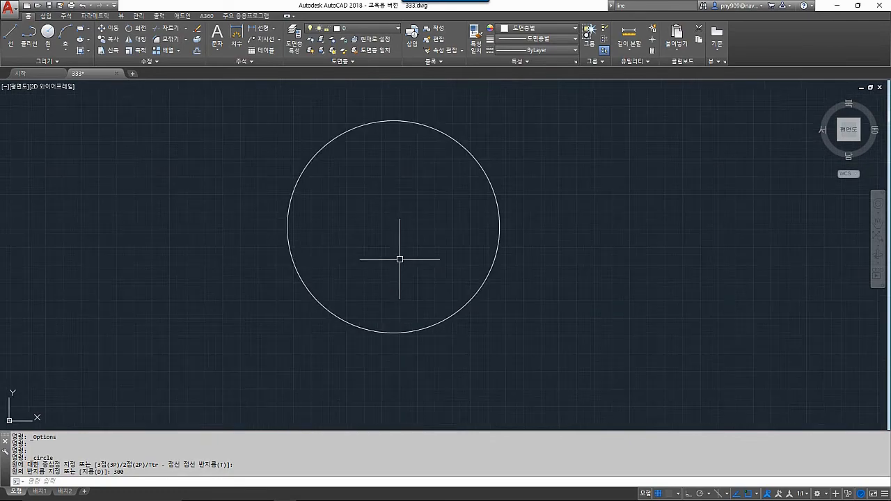
pyautogui.scroll(-10, 399, 259)
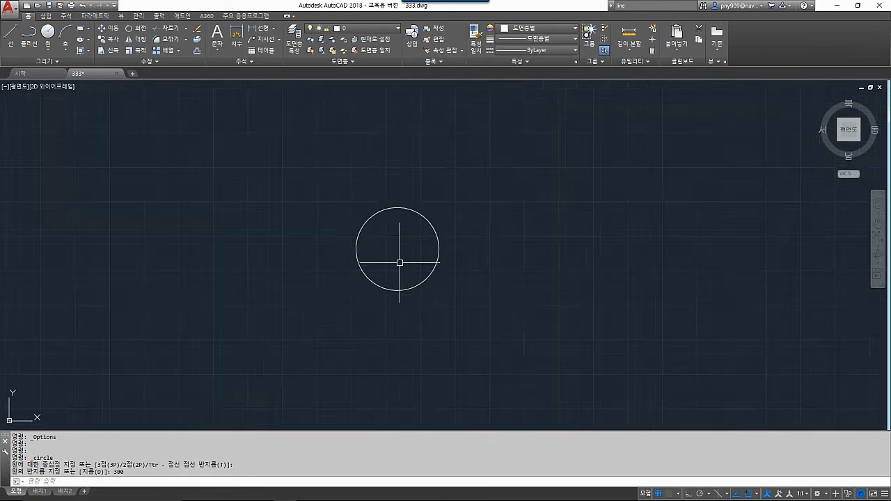
pyautogui.scroll(10, 400, 263)
pyautogui.scroll(-12, 400, 262)
pyautogui.scroll(12, 399, 262)
pyautogui.scroll(-8, 400, 262)
pyautogui.scroll(10, 405, 252)
pyautogui.scroll(-7, 404, 252)
pyautogui.scroll(1, 404, 251)
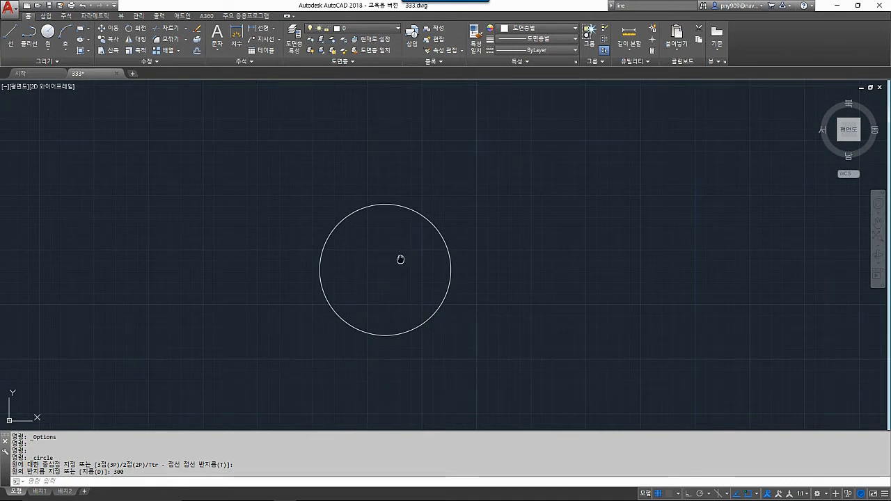
pyautogui.moveTo(400, 260)
pyautogui.mouseDown(button='middle')
pyautogui.moveTo(630, 181)
pyautogui.moveTo(348, 187)
pyautogui.moveTo(258, 241)
pyautogui.moveTo(428, 271)
pyautogui.moveTo(611, 192)
pyautogui.moveTo(318, 213)
pyautogui.moveTo(304, 235)
pyautogui.moveTo(503, 211)
pyautogui.moveTo(629, 183)
pyautogui.moveTo(715, 179)
pyautogui.mouseUp(button='middle')
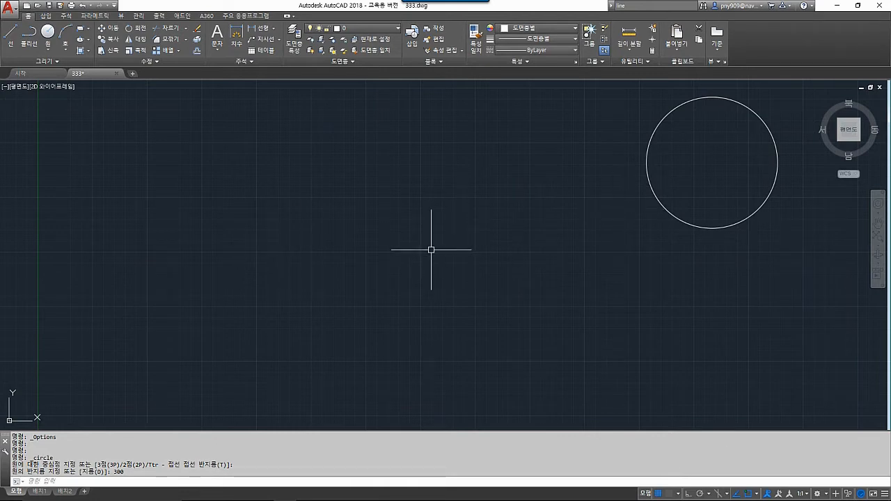
# Step: Zoom to the drawing extents to fit the circle in the view, and zoom back out to leave space around it
pyautogui.middleClick(350, 251)
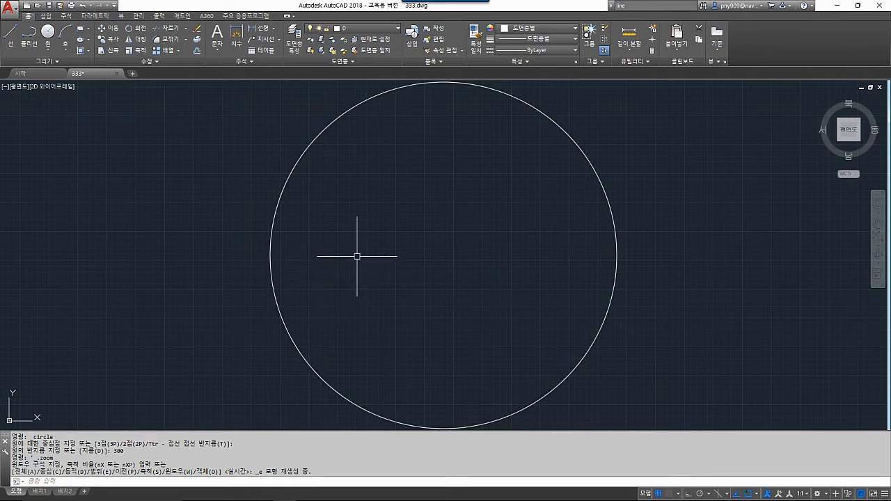
pyautogui.scroll(-6, 357, 256)
pyautogui.scroll(6, 357, 256)
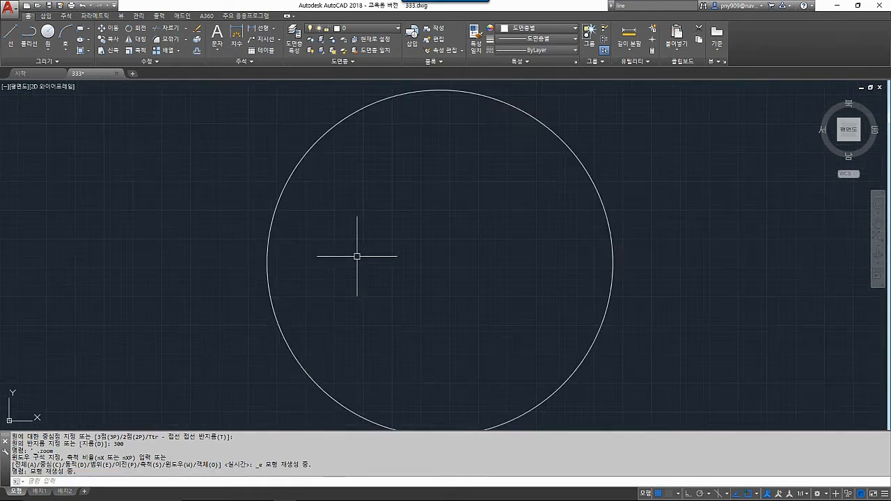
pyautogui.scroll(-6, 357, 257)
pyautogui.scroll(3, 357, 256)
pyautogui.moveTo(353, 268); pyautogui.dragTo(406, 243, button='middle')
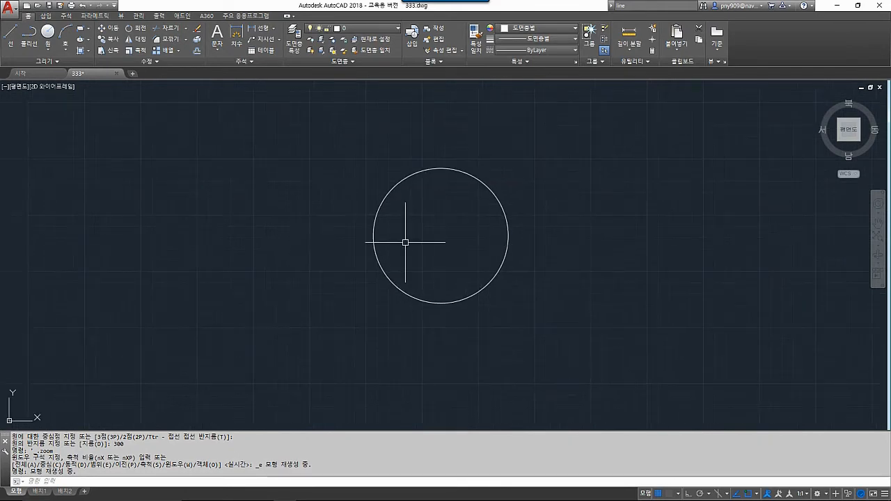
# Step: Draw a nearly square rectangle to the left of the circle by two opposite corners
pyautogui.click(81, 32)
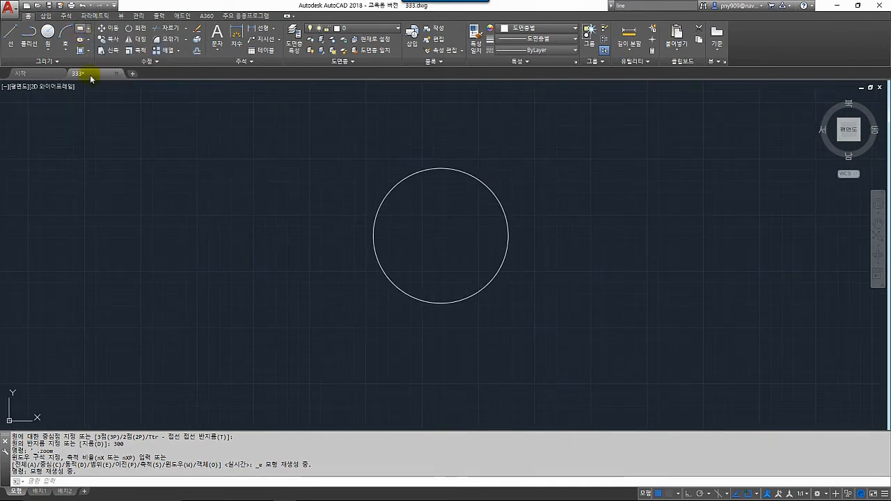
pyautogui.doubleClick(80, 32)
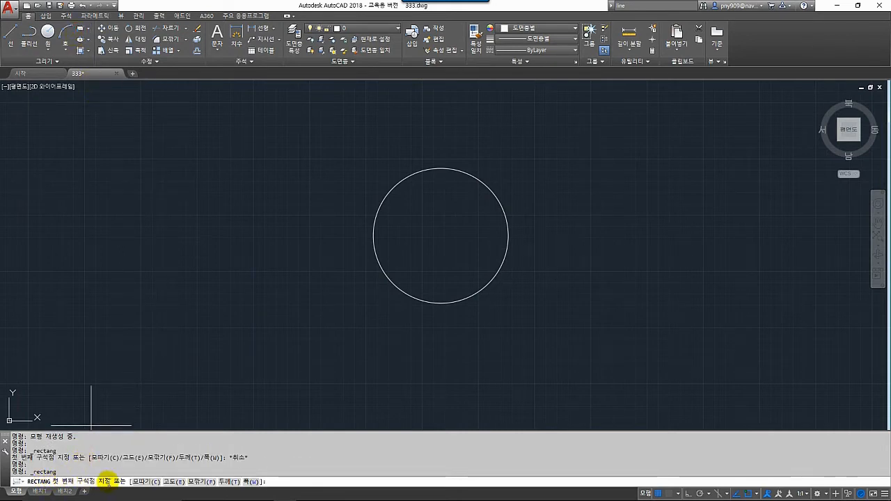
pyautogui.click(186, 285)
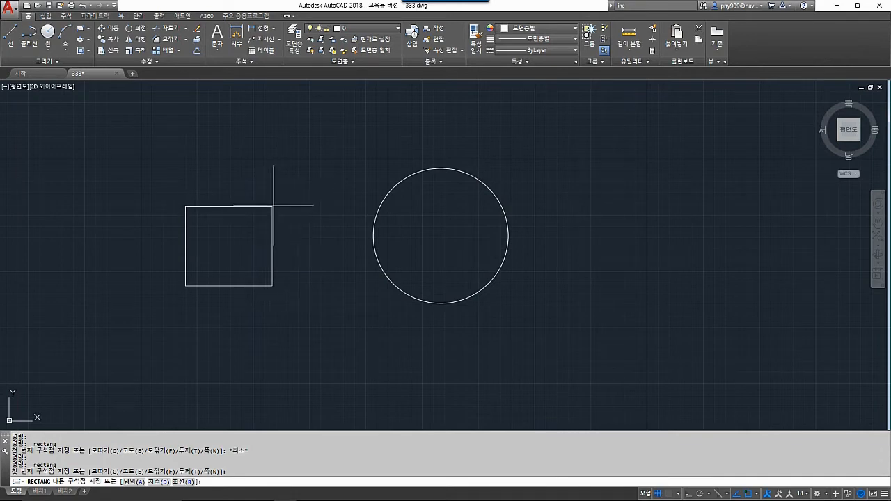
pyautogui.click(297, 185)
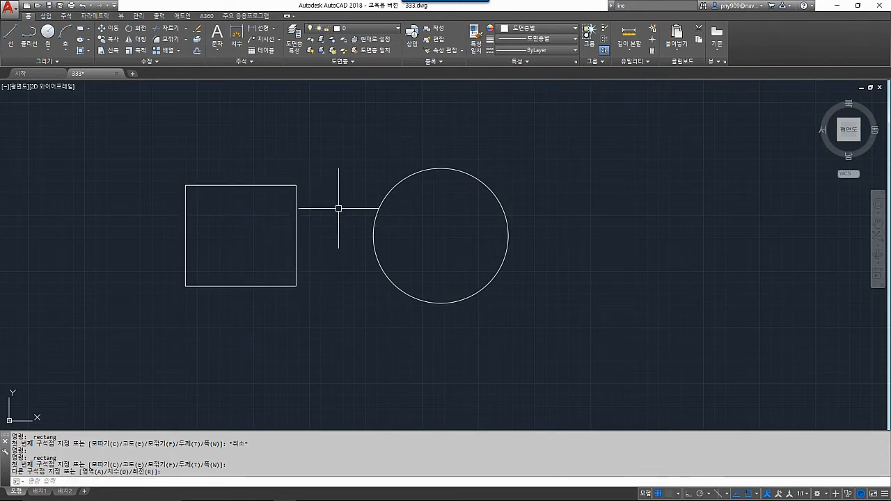
# Step: Pan the rectangle and circle aside, bring both back with Zoom Extents, and zoom out to leave space around them
pyautogui.moveTo(303, 302)
pyautogui.mouseDown(button='middle')
pyautogui.moveTo(547, 254)
pyautogui.moveTo(597, 230)
pyautogui.mouseUp(button='middle')
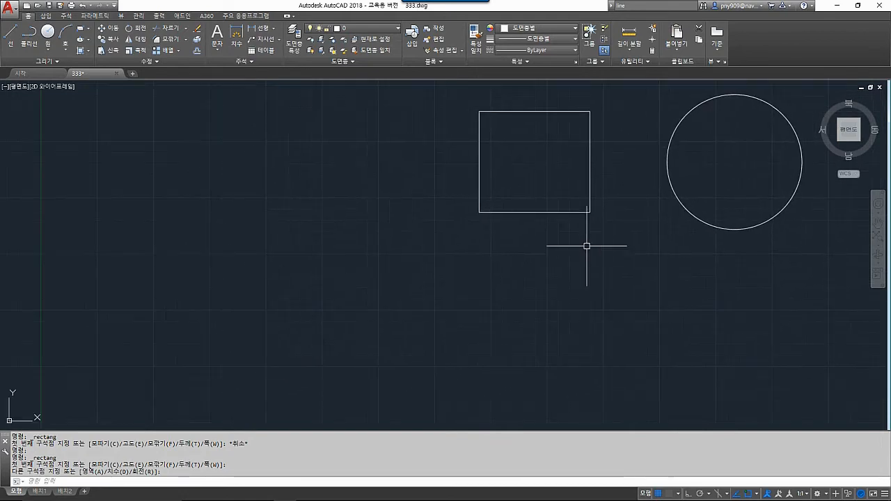
pyautogui.middleClick(350, 255)
pyautogui.middleClick(350, 255)
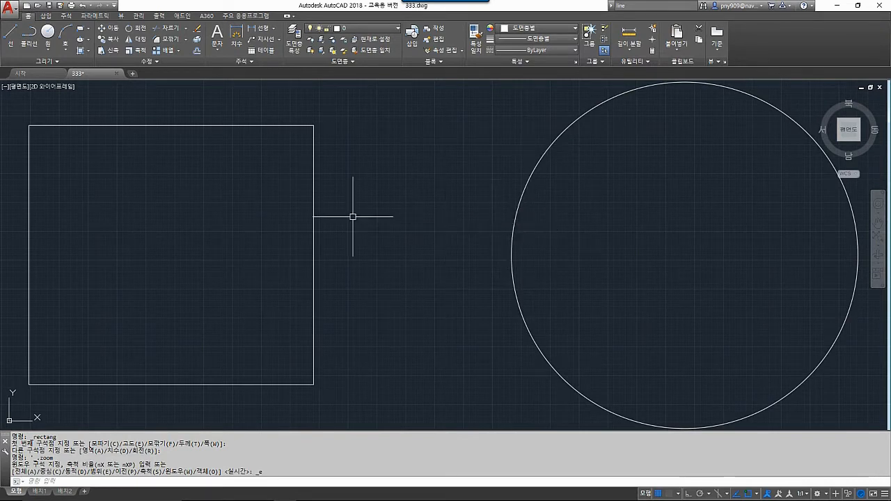
pyautogui.scroll(-5, 353, 217)
pyautogui.moveTo(366, 223); pyautogui.dragTo(399, 237, button='middle')
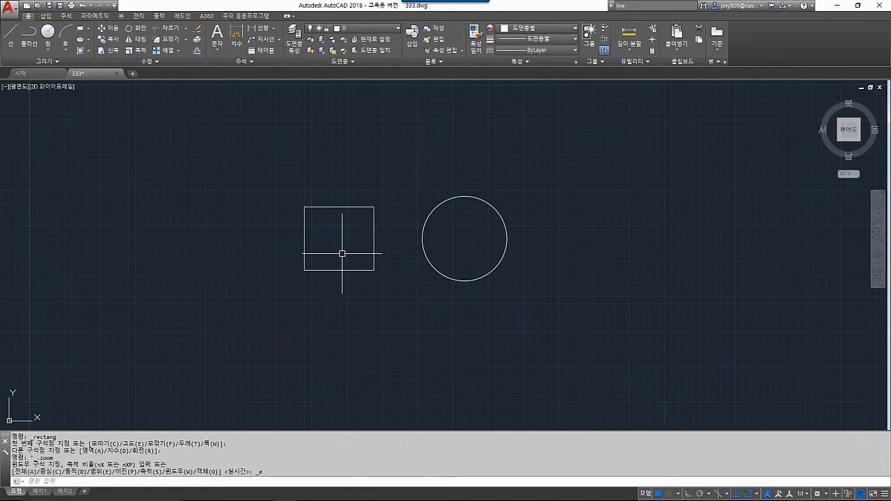
# Step: Turn on Clean Screen to maximize the drawing area
pyautogui.hotkey('ctrl', '0')
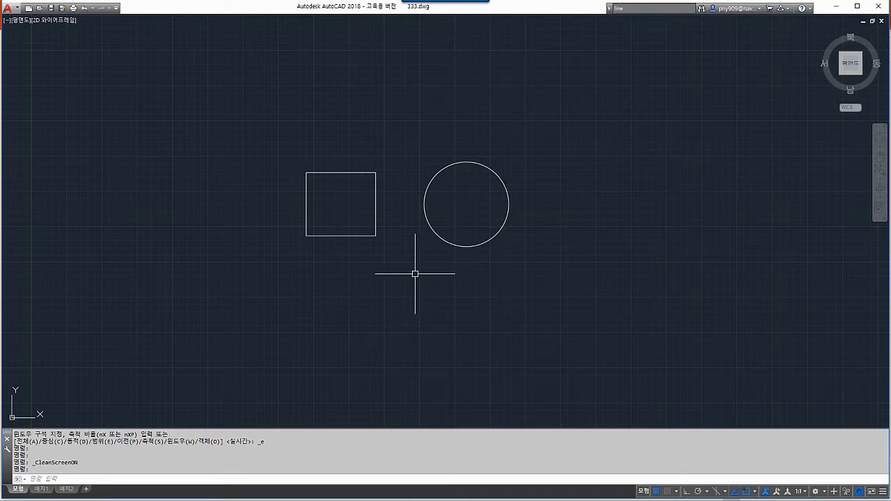
# Step: Turn off Clean Screen, and hide the command line window and bring it back
pyautogui.hotkey('ctrl', '0')
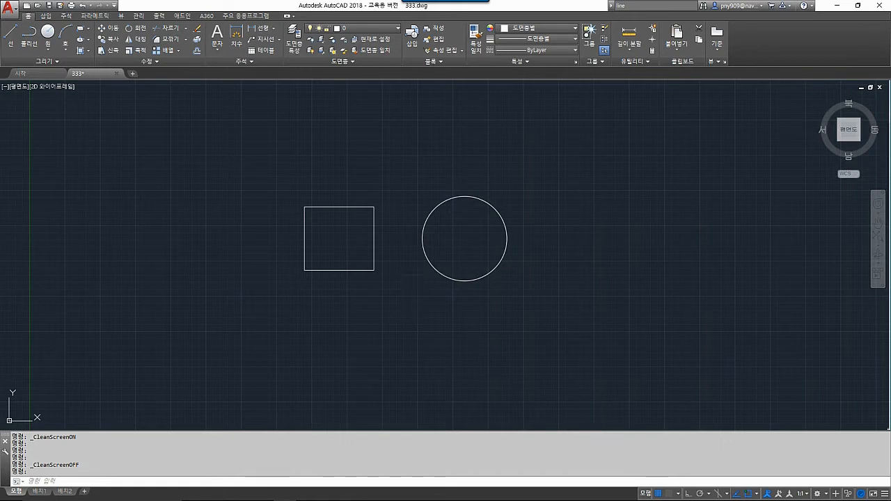
pyautogui.hotkey('ctrl', '9')
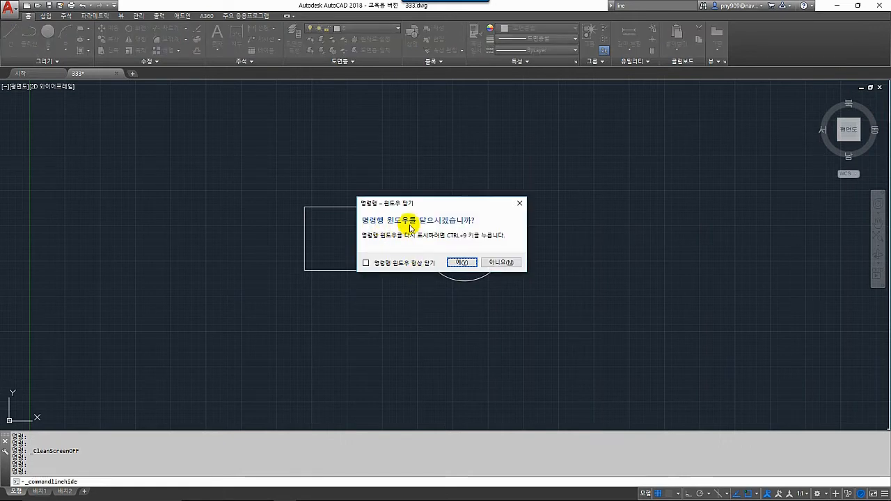
pyautogui.click(458, 263)
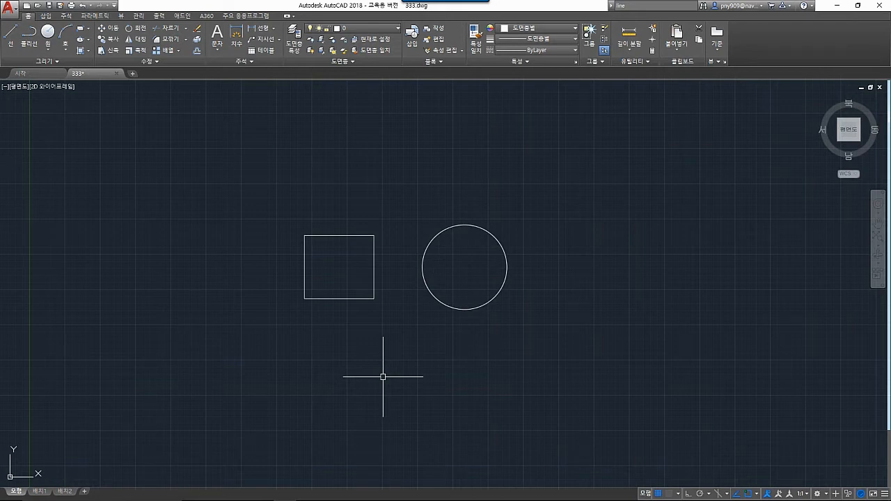
pyautogui.hotkey('ctrl', '9')
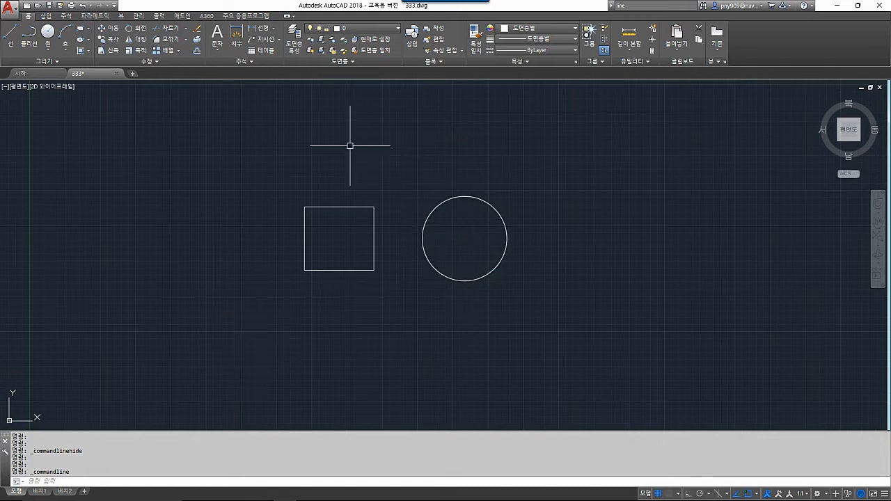
# Step: Reduce the AutoCAD window, place PowerPoint beside it on the file management and hotkeys slide, and return to AutoCAD
pyautogui.doubleClick(331, 8)
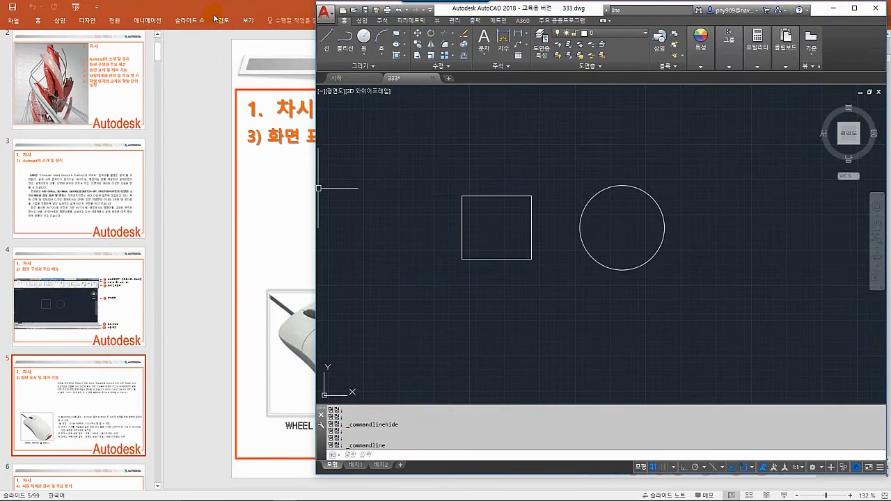
pyautogui.moveTo(218, 8); pyautogui.dragTo(222, 12)
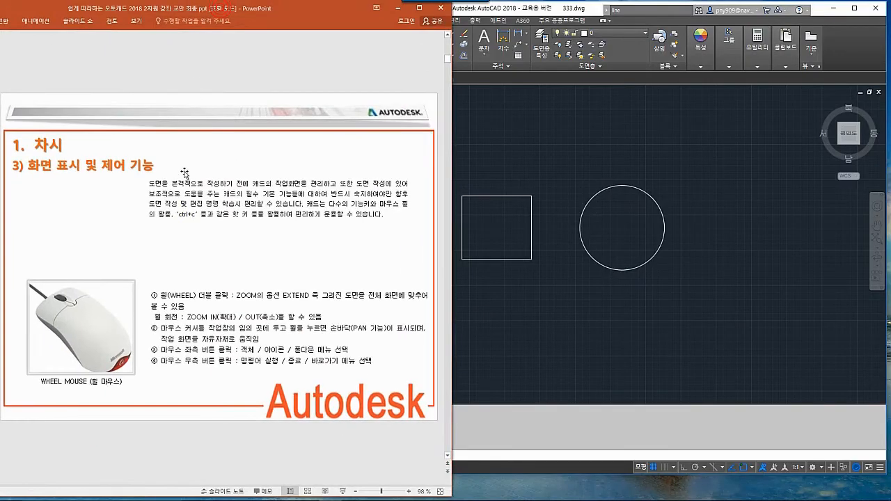
pyautogui.click(161, 251)
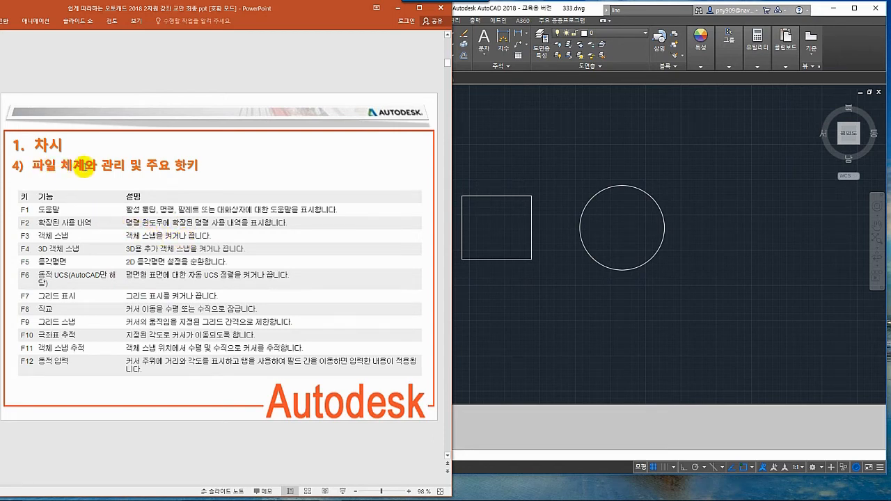
pyautogui.click(504, 152)
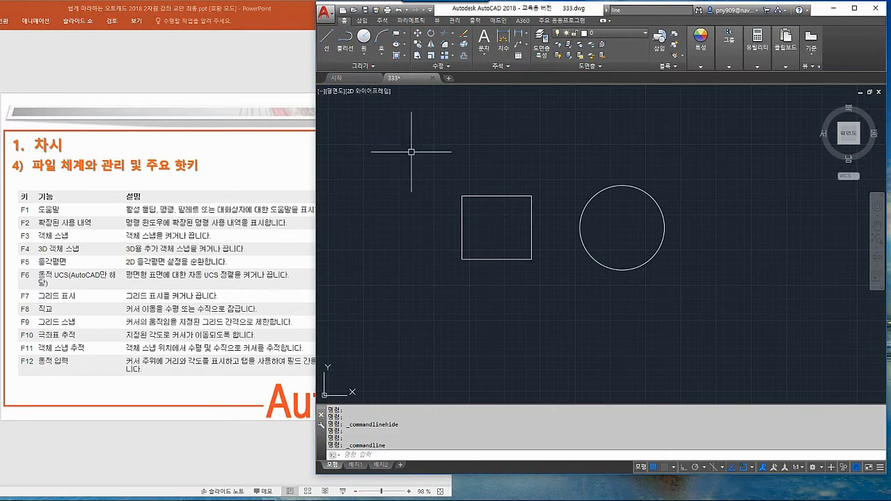
# Step: Examine the application's file commands for opening and saving drawings, including the Save As formats
pyautogui.click(325, 14)
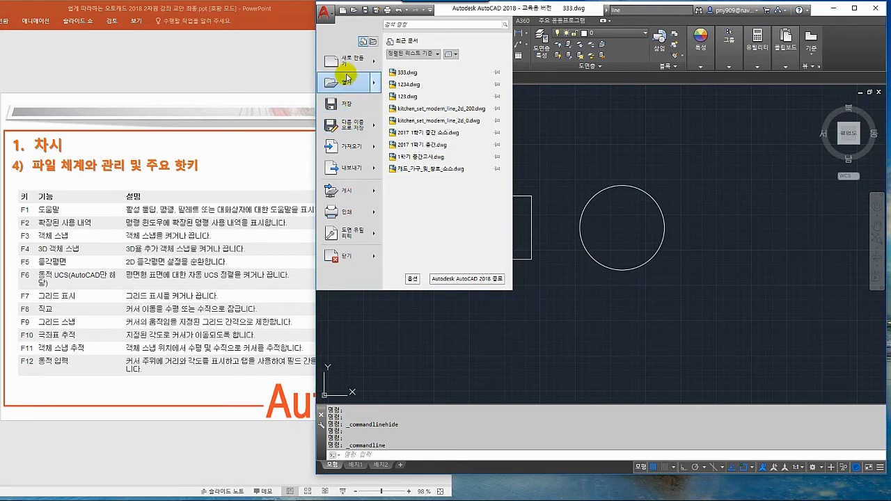
pyautogui.click(583, 141)
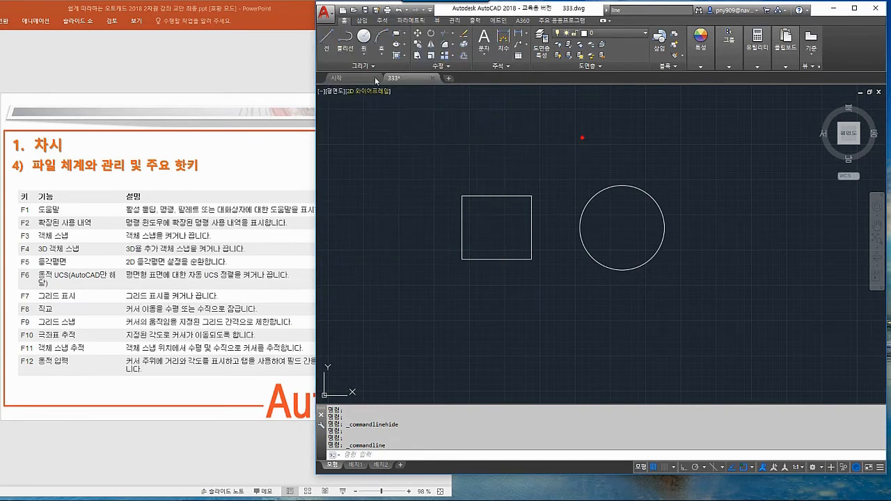
pyautogui.click(325, 14)
pyautogui.click(333, 87)
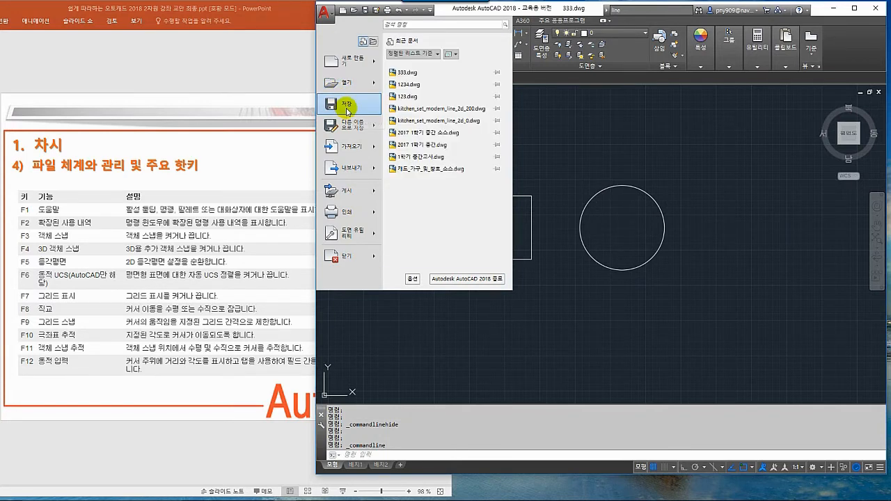
pyautogui.moveTo(348, 124)
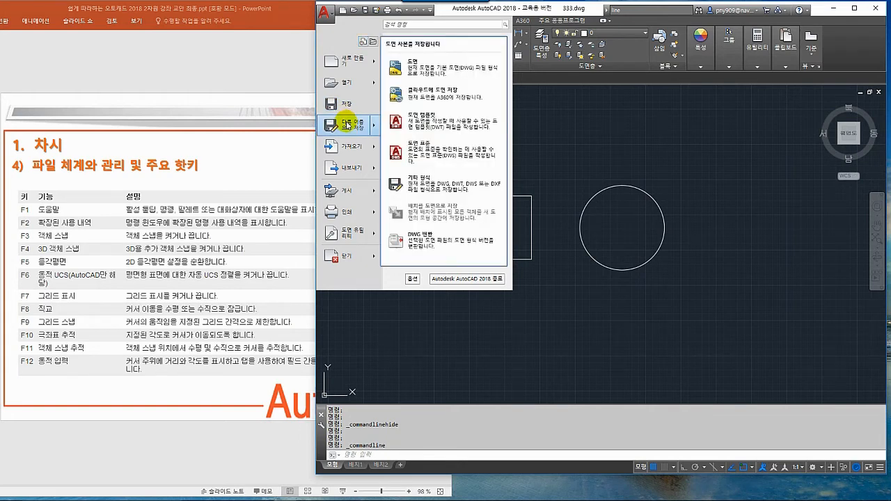
pyautogui.click(548, 137)
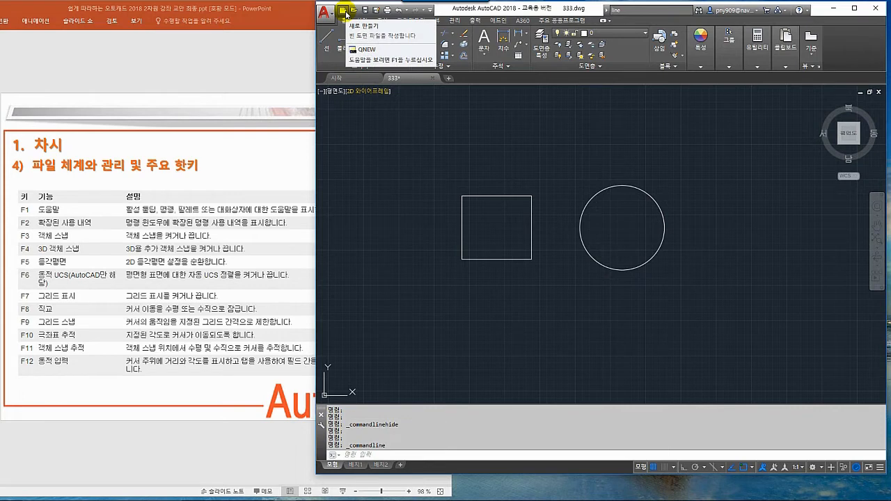
# Step: Create a new drawing from the acadiso.dwt template
pyautogui.click(325, 11)
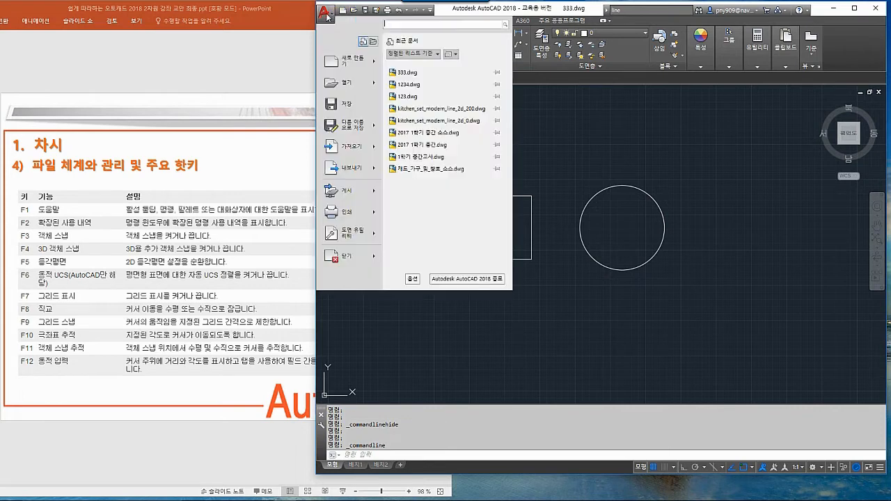
pyautogui.moveTo(341, 68)
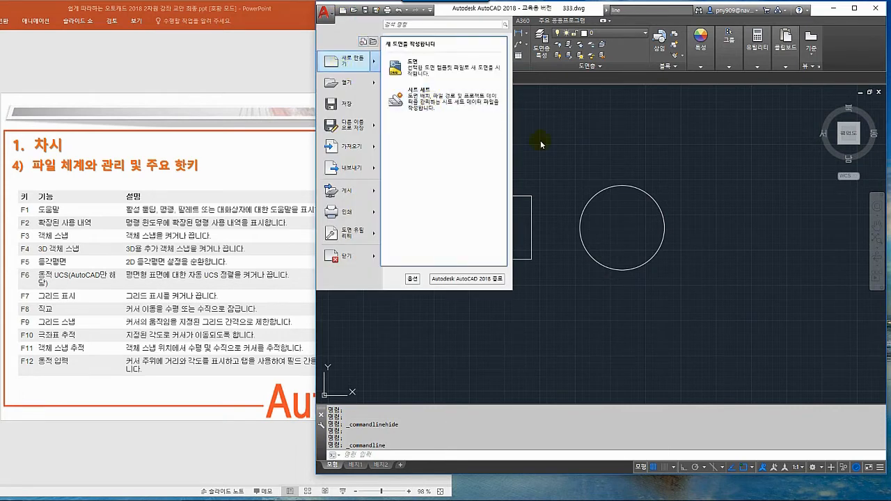
pyautogui.click(342, 65)
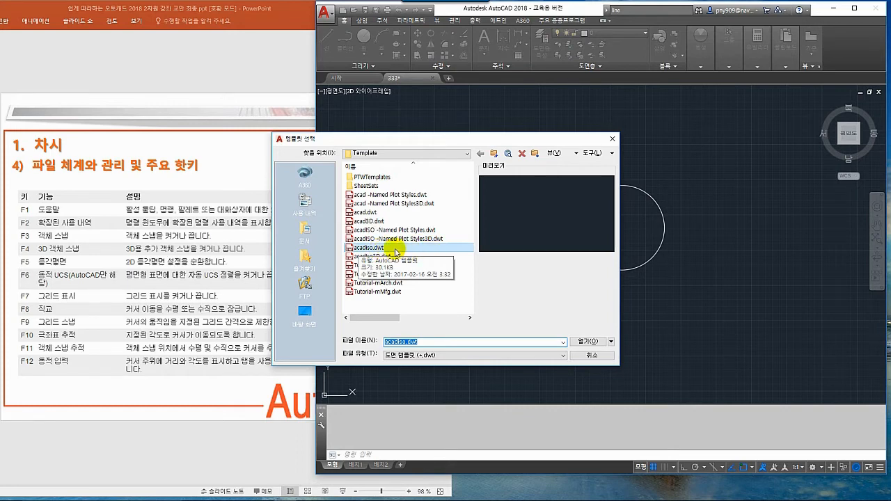
pyautogui.click(585, 342)
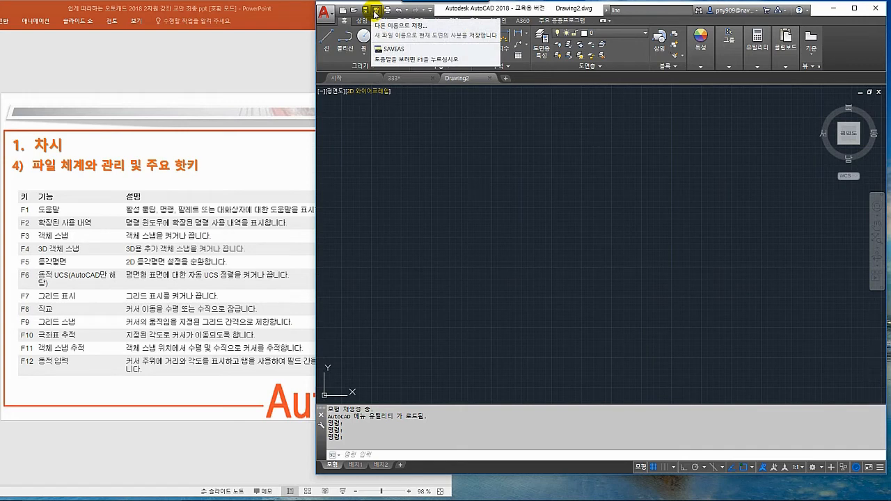
# Step: Save the new drawing to the desktop as Drawing2.dwg in the AutoCAD 2010/LT2010 drawing format
pyautogui.click(325, 11)
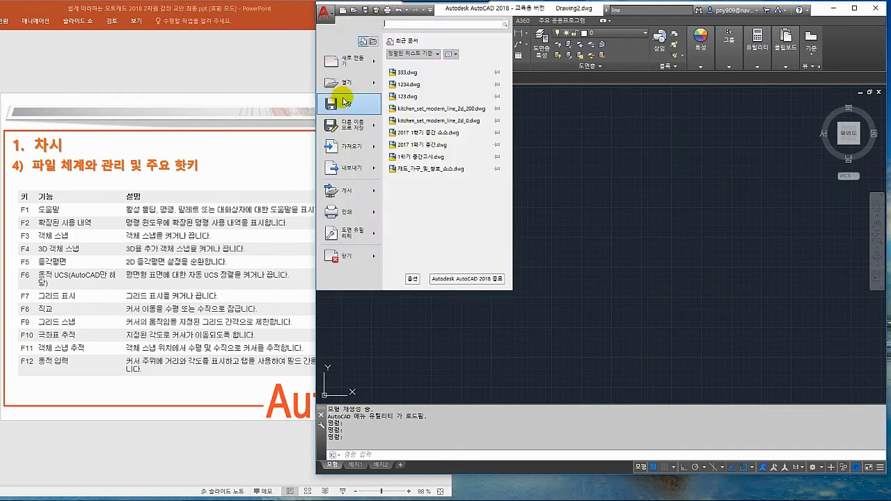
pyautogui.click(344, 123)
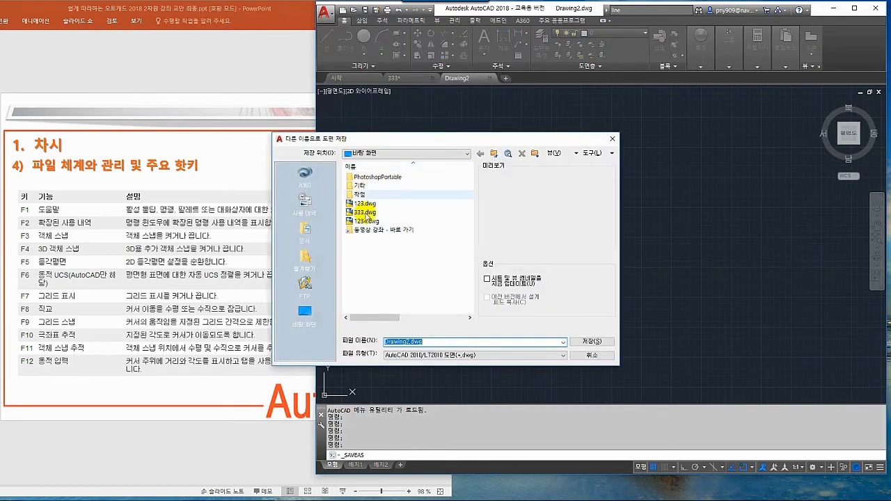
pyautogui.click(405, 357)
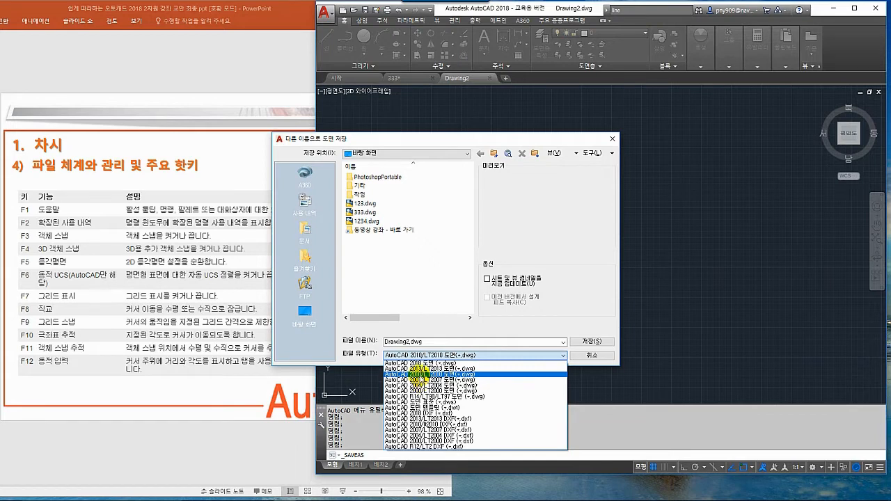
pyautogui.click(422, 374)
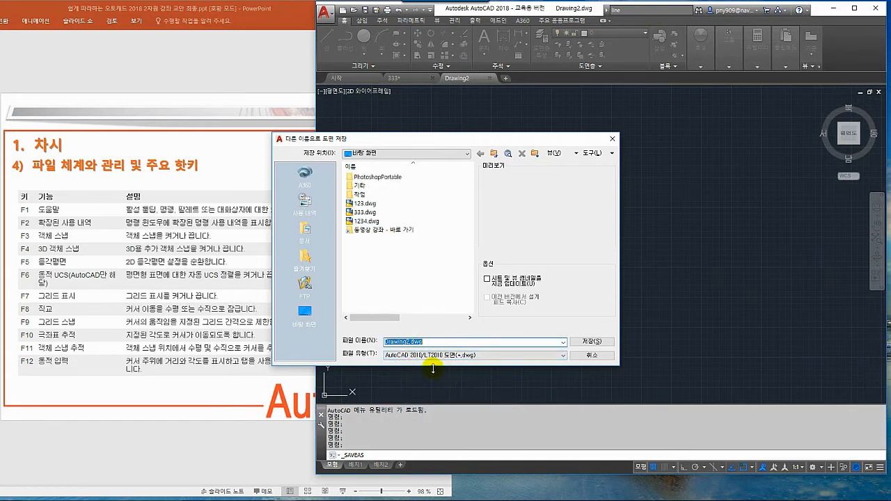
pyautogui.click(588, 342)
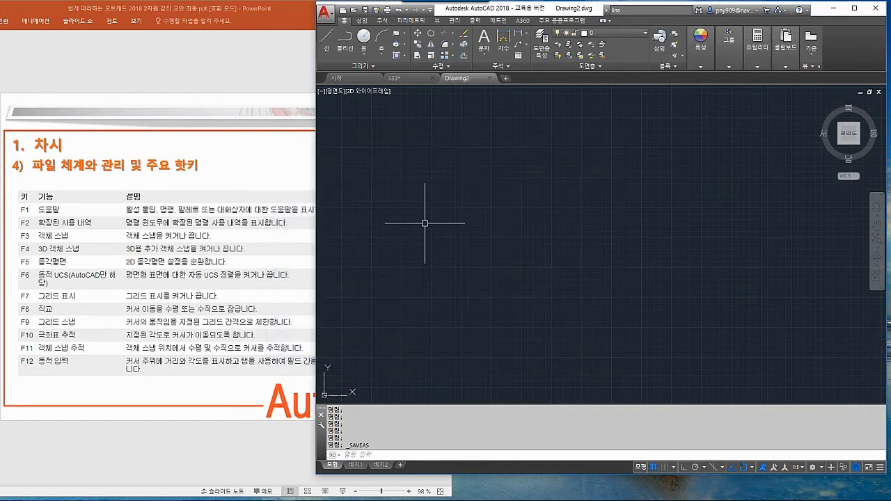
# Step: Check which file type Save As offers for the current drawing, and leave without saving
pyautogui.click(325, 13)
pyautogui.click(349, 135)
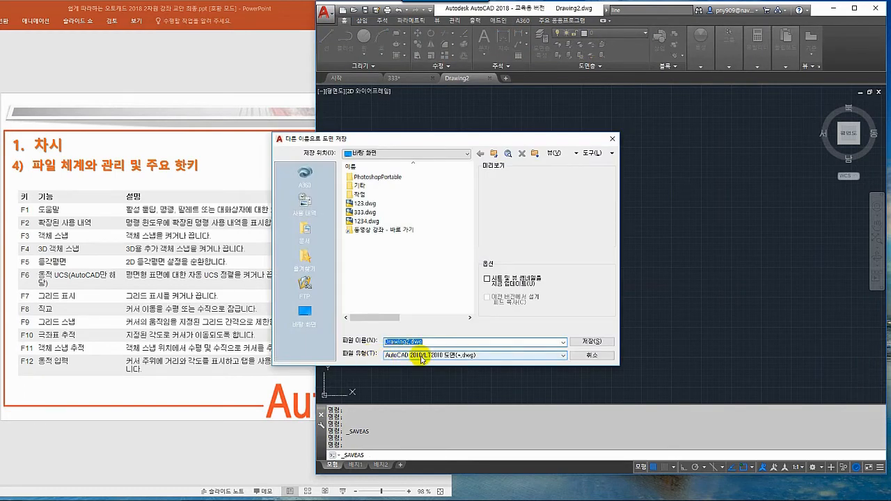
pyautogui.click(590, 355)
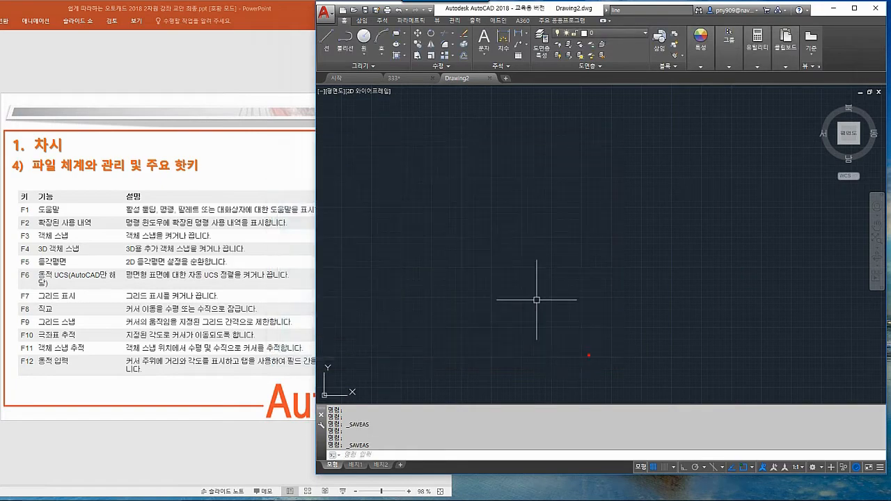
# Step: Set the default Save As format in the Open and Save options to AutoCAD 2010/LT2010 drawing (*.dwg) and confirm
pyautogui.click(325, 12)
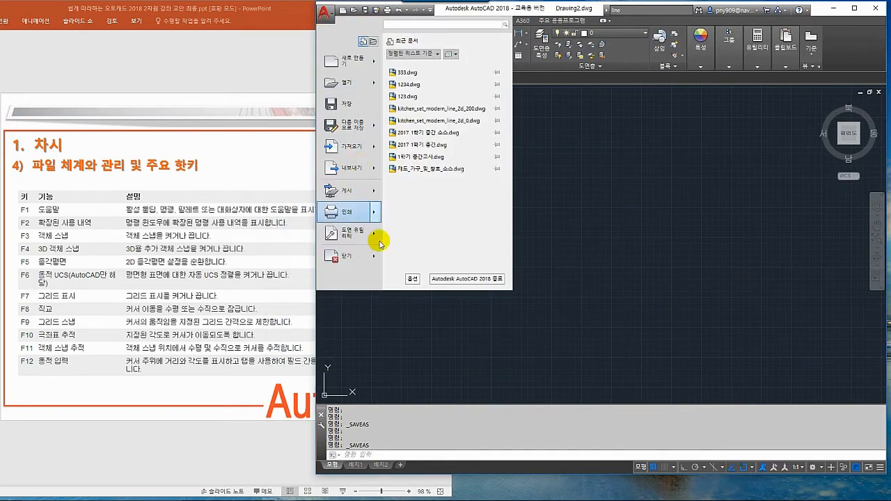
pyautogui.click(412, 278)
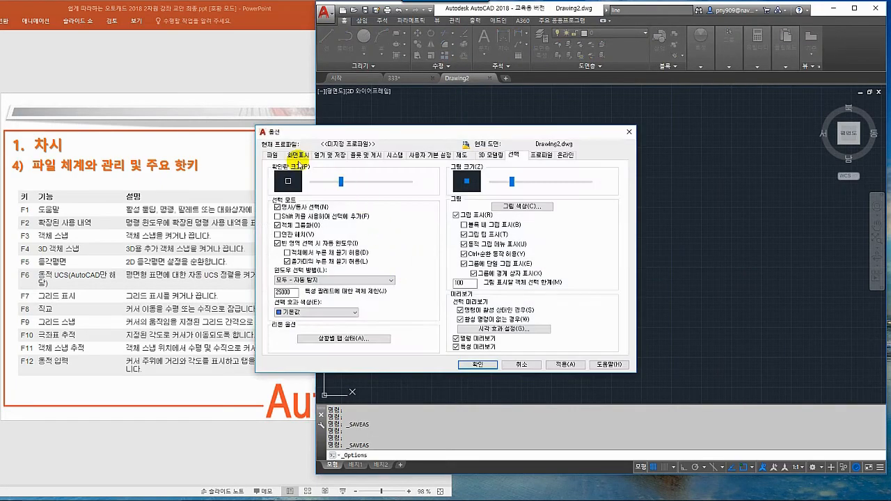
pyautogui.click(272, 156)
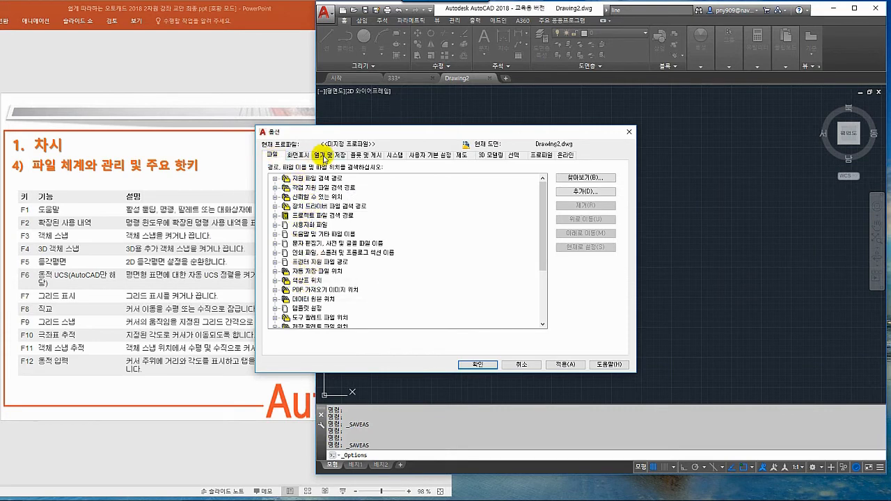
pyautogui.click(324, 156)
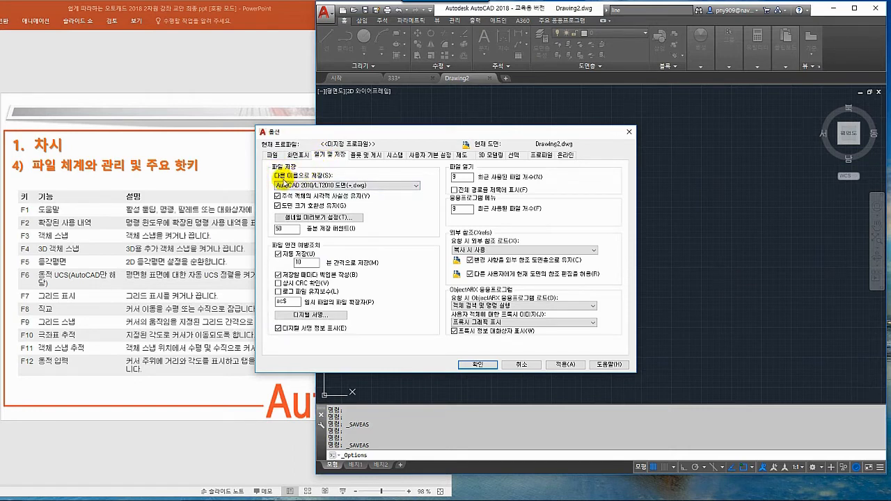
pyautogui.click(315, 186)
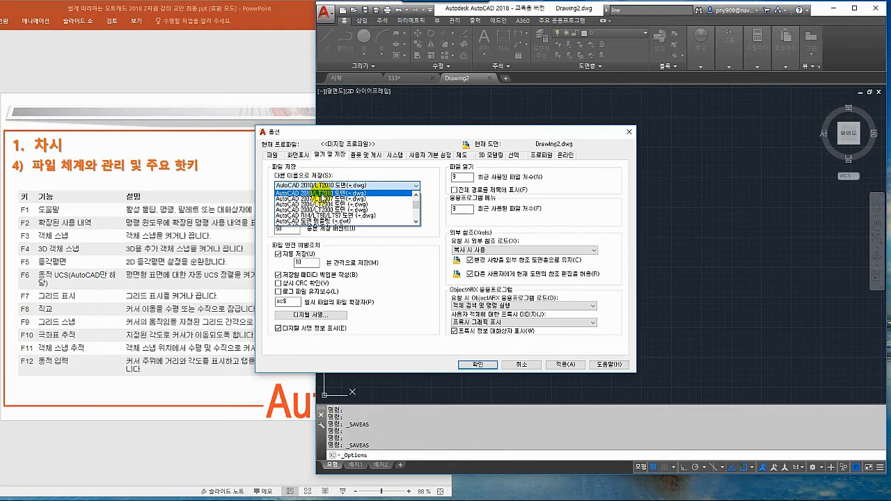
pyautogui.click(315, 185)
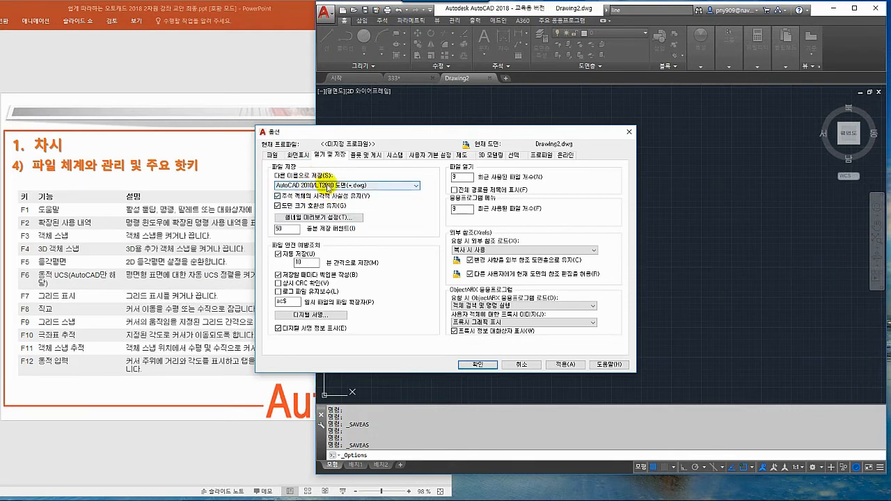
pyautogui.click(334, 186)
pyautogui.scroll(3, 327, 202)
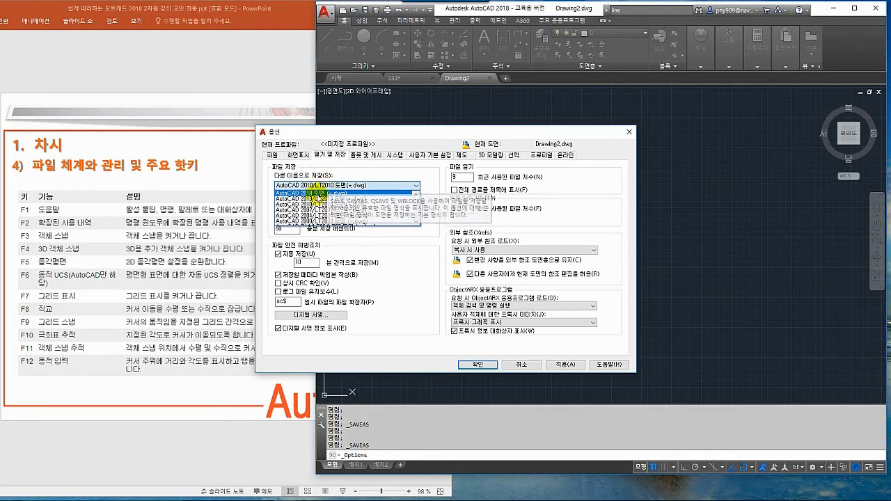
pyautogui.click(327, 193)
pyautogui.click(327, 187)
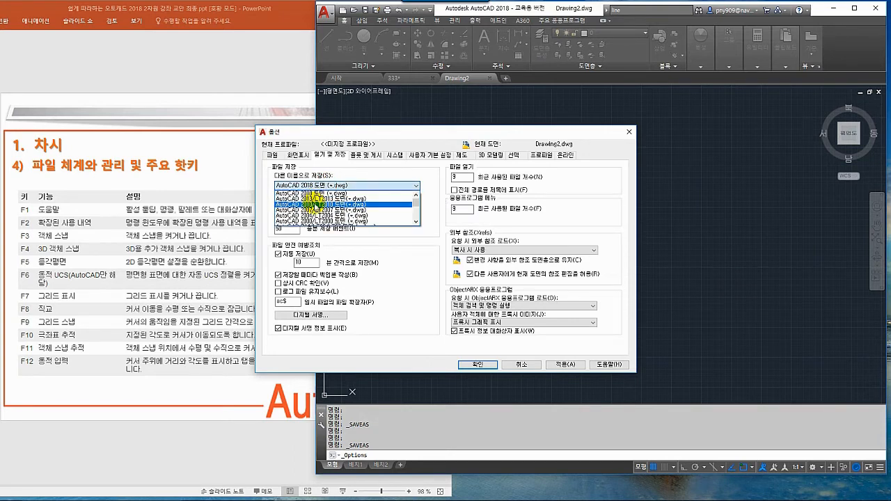
pyautogui.click(313, 207)
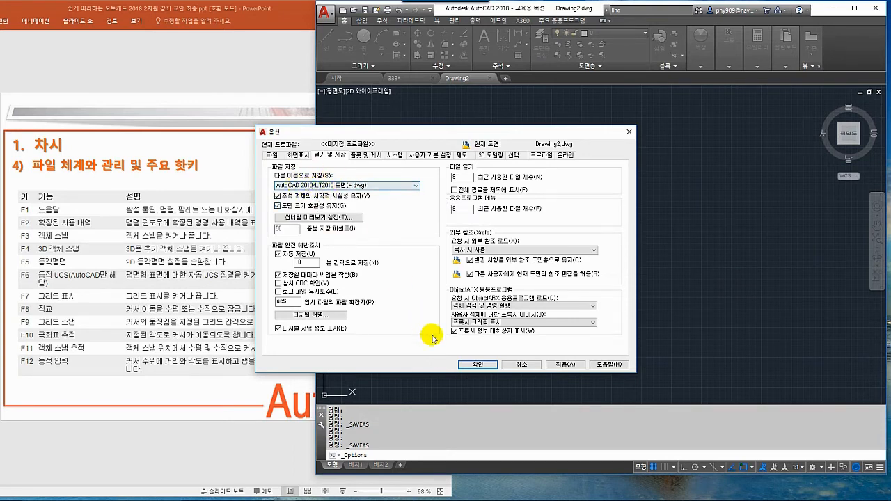
pyautogui.click(477, 364)
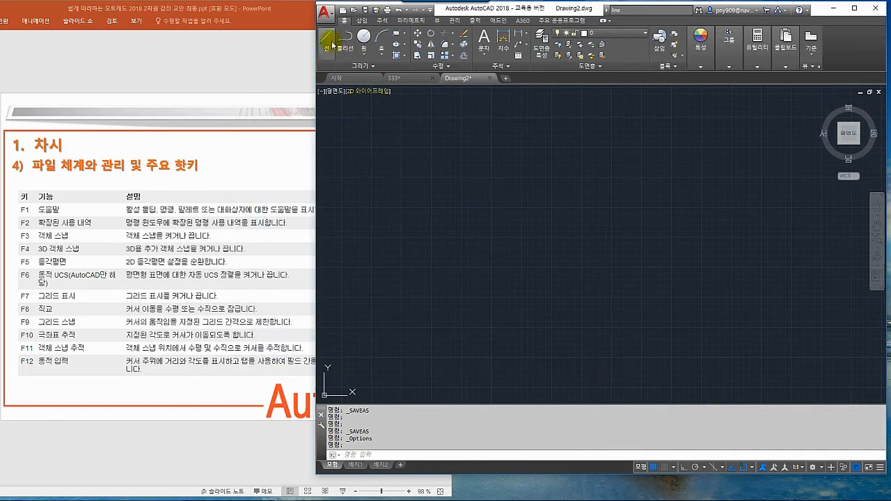
# Step: Set the default Save As format in the Open and Save options to AutoCAD 2004/LT2004 drawing (*.dwg) and confirm
pyautogui.click(325, 12)
pyautogui.click(413, 281)
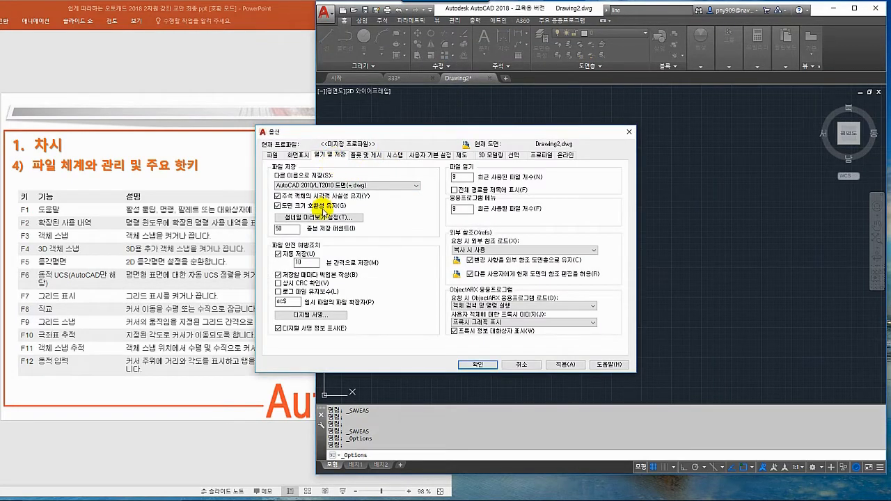
pyautogui.click(328, 186)
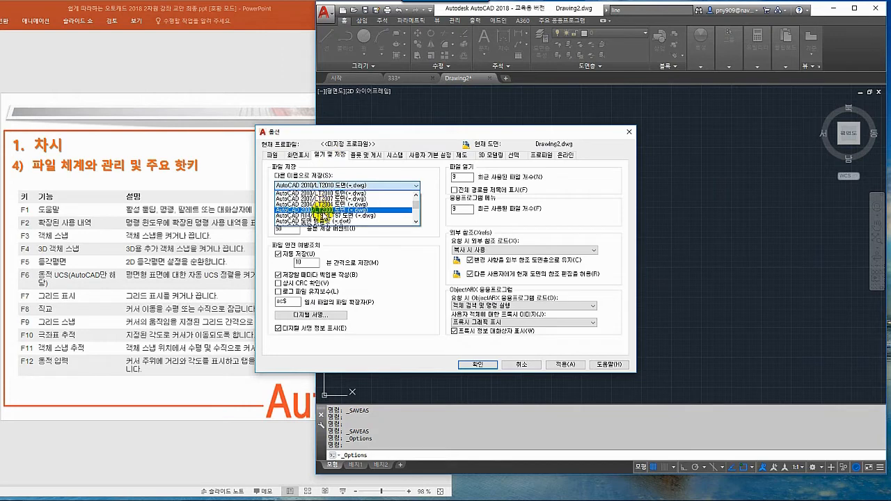
pyautogui.click(323, 210)
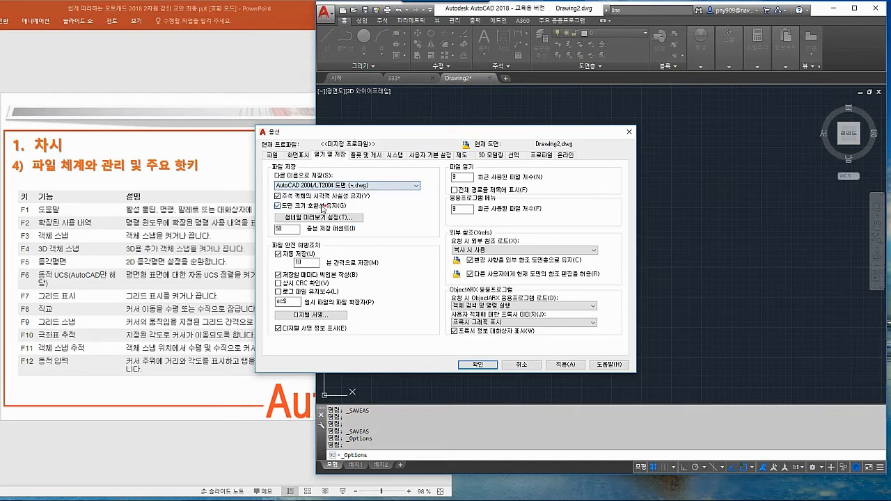
pyautogui.click(463, 365)
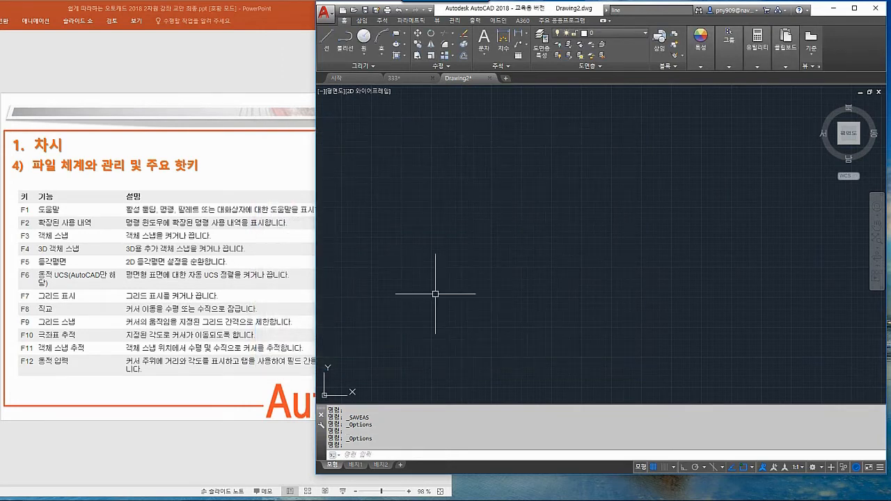
# Step: Check the default file type Save As offers for Drawing2.dwg, and leave without saving
pyautogui.click(323, 19)
pyautogui.click(345, 124)
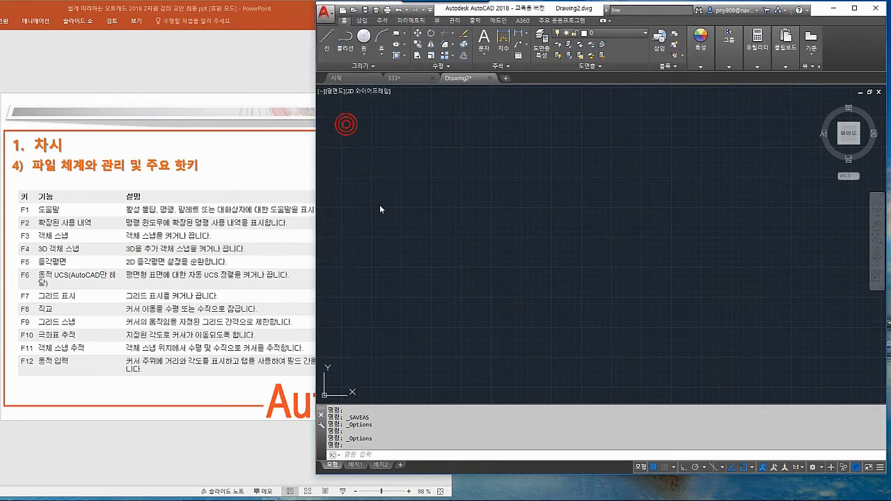
pyautogui.click(414, 355)
pyautogui.click(415, 357)
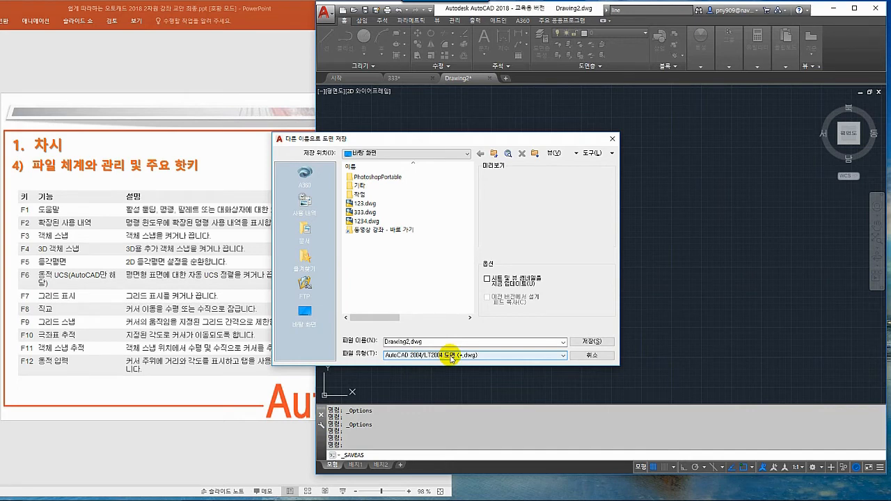
pyautogui.click(589, 354)
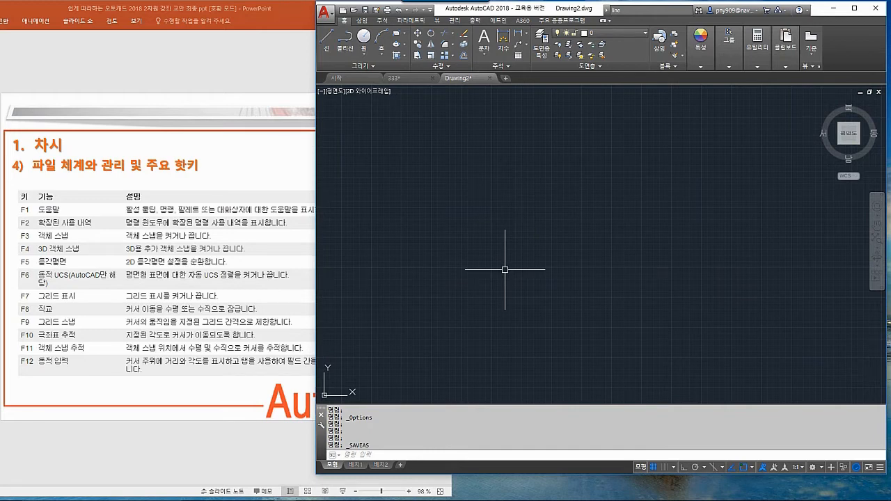
# Step: Search the help for "line", read the LINE command article, and close the help window
pyautogui.press('F1')
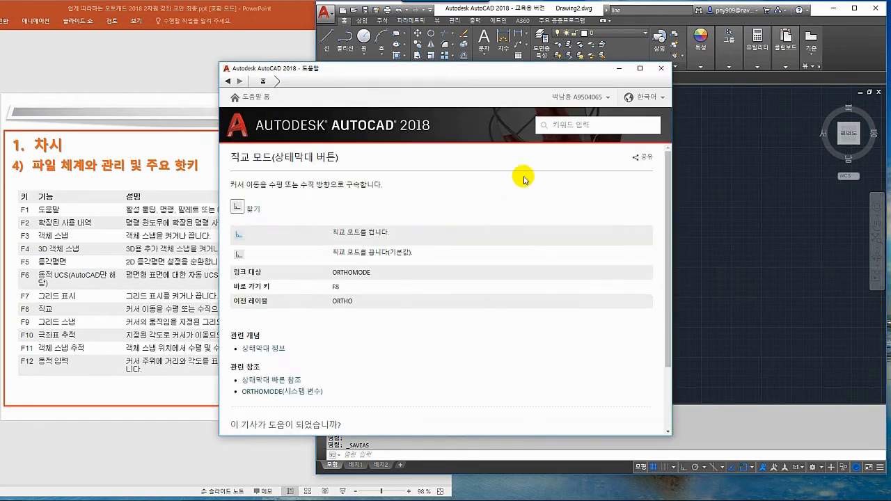
pyautogui.click(564, 125)
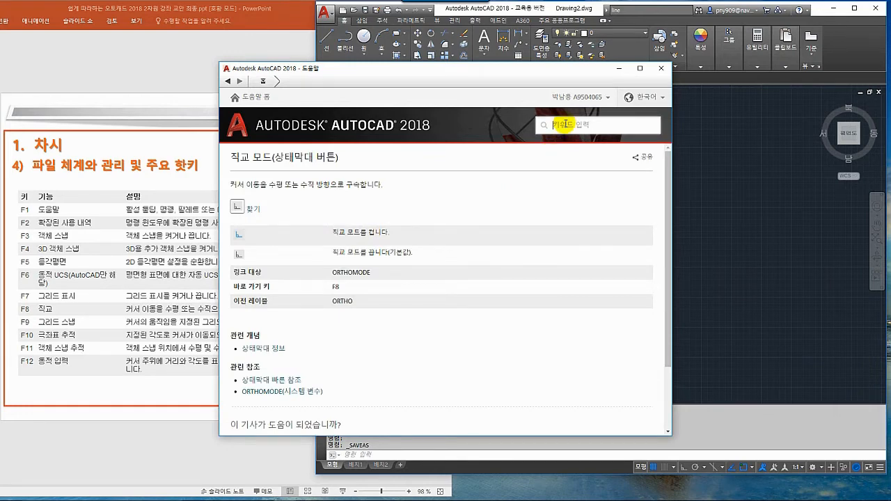
pyautogui.press('Return')
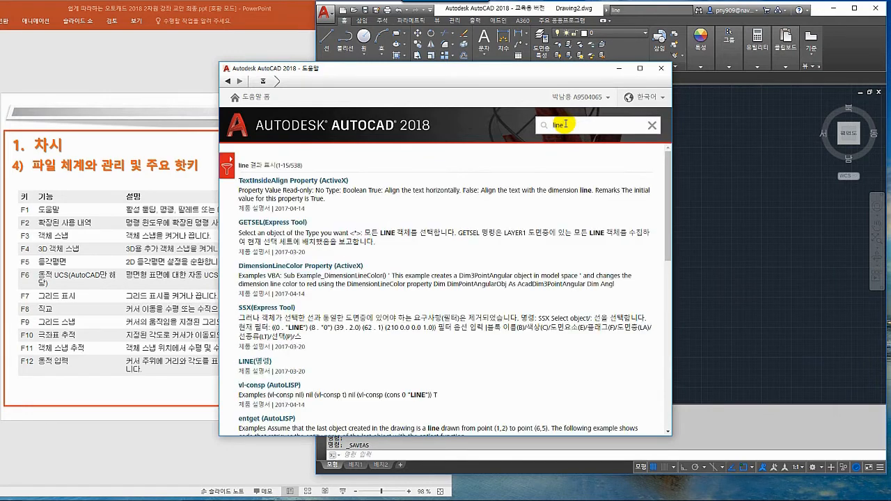
pyautogui.click(257, 362)
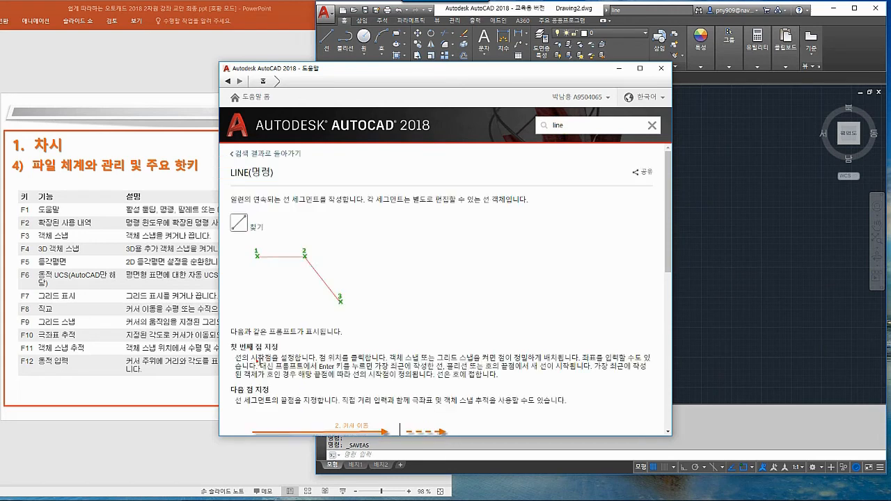
pyautogui.scroll(-5, 344, 282)
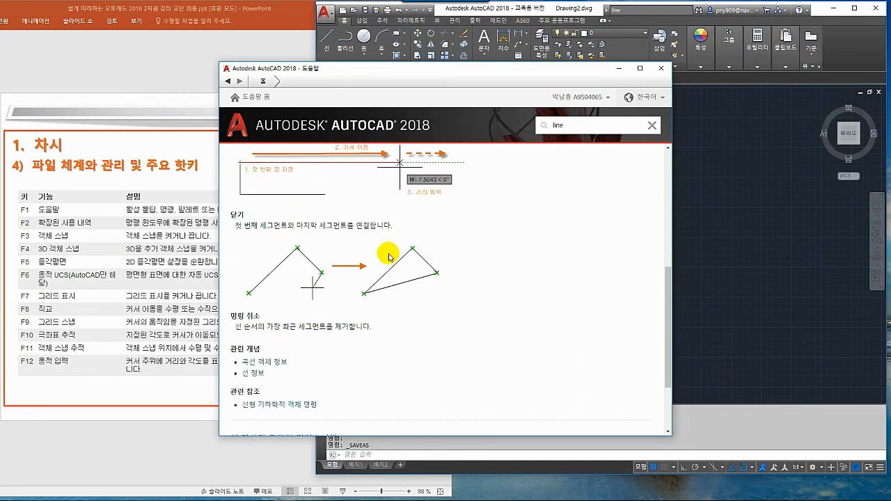
pyautogui.scroll(3, 388, 257)
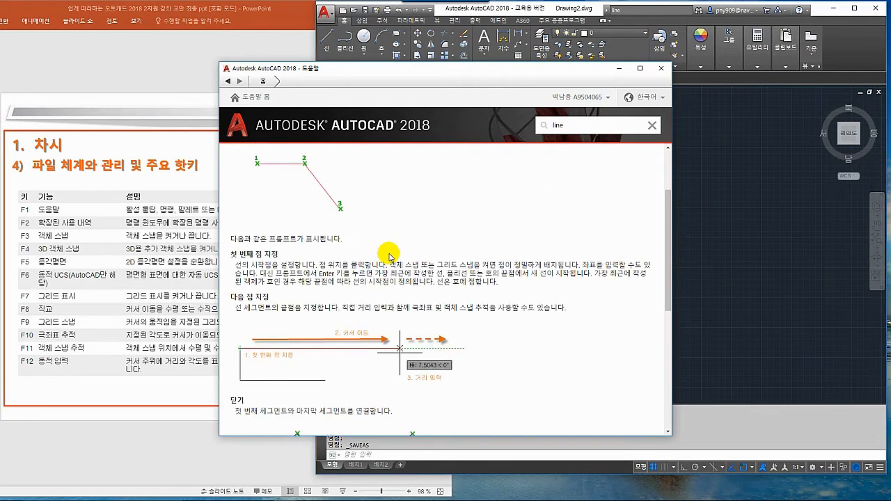
pyautogui.click(660, 69)
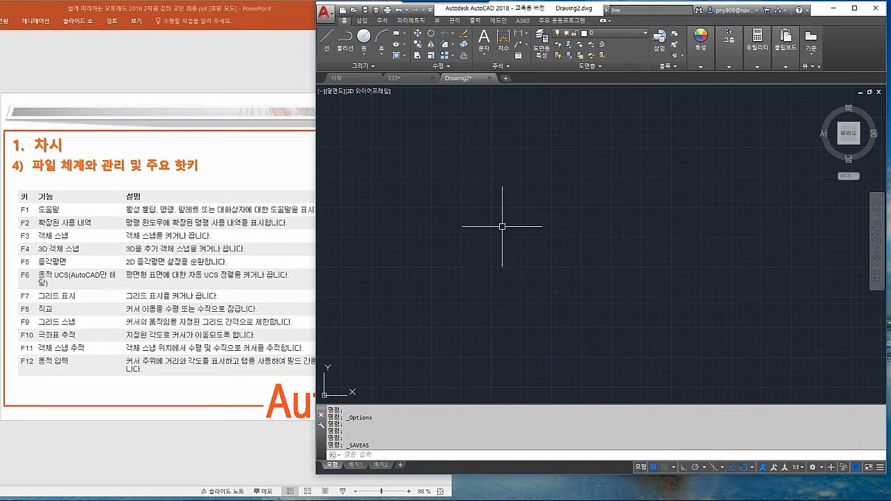
# Step: View the command history in the separate text window twice, closing it each time
pyautogui.press('F2')
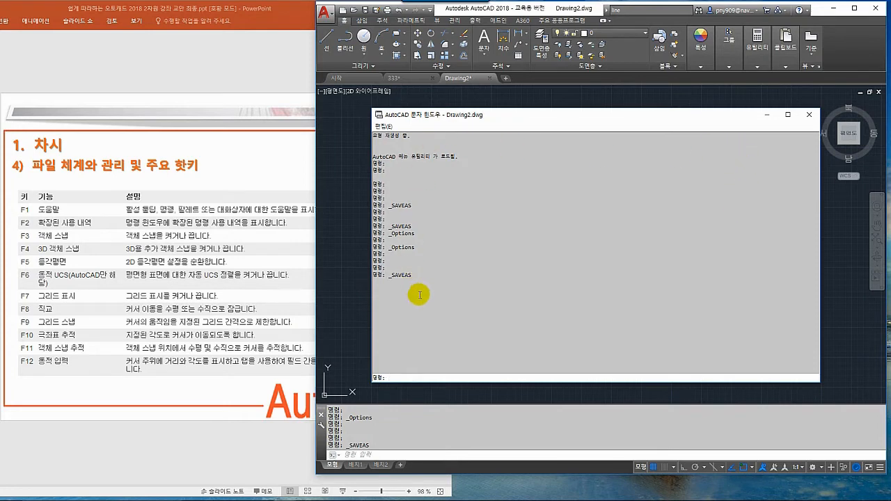
pyautogui.click(809, 116)
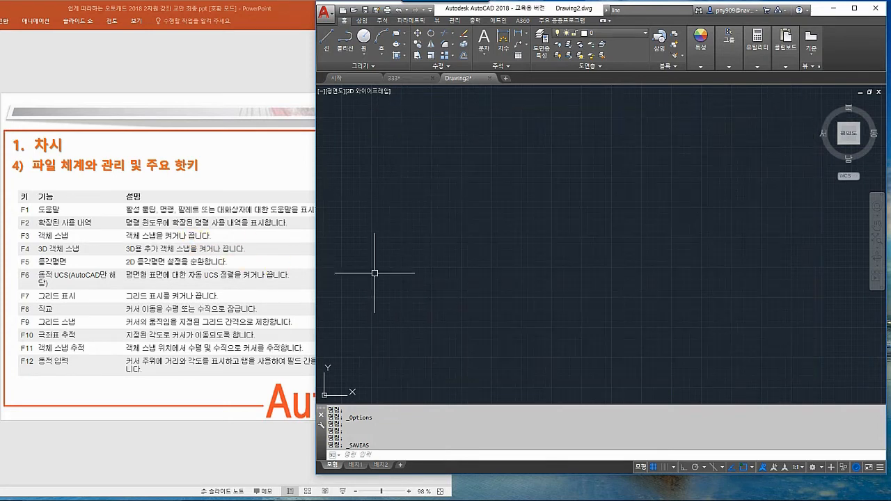
pyautogui.press('F2')
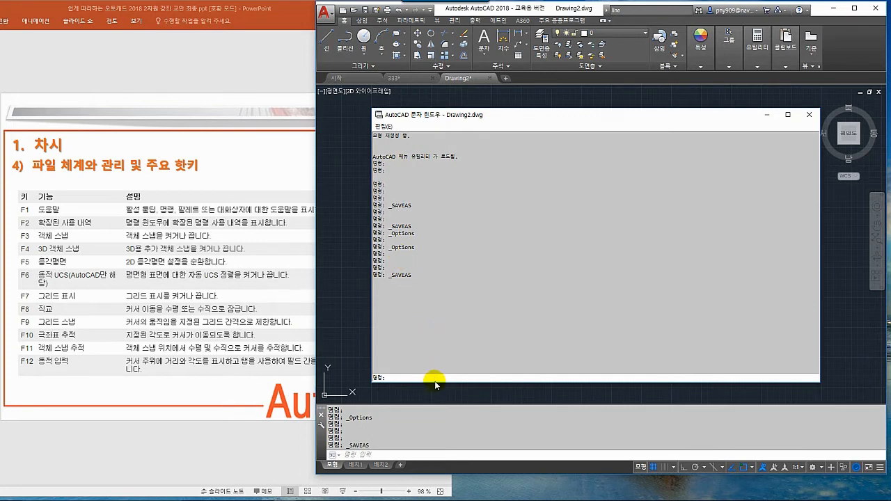
pyautogui.click(809, 115)
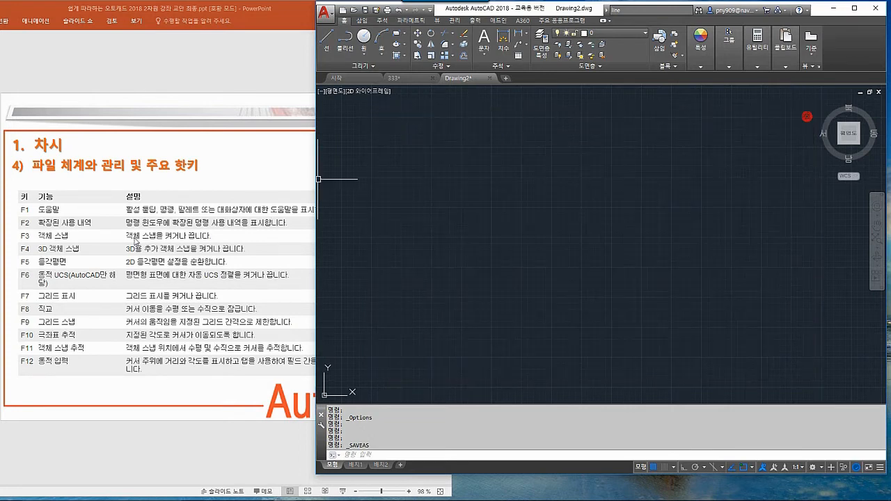
# Step: Draw a rectangle by two opposite corners near the middle of the drawing area
pyautogui.click(395, 39)
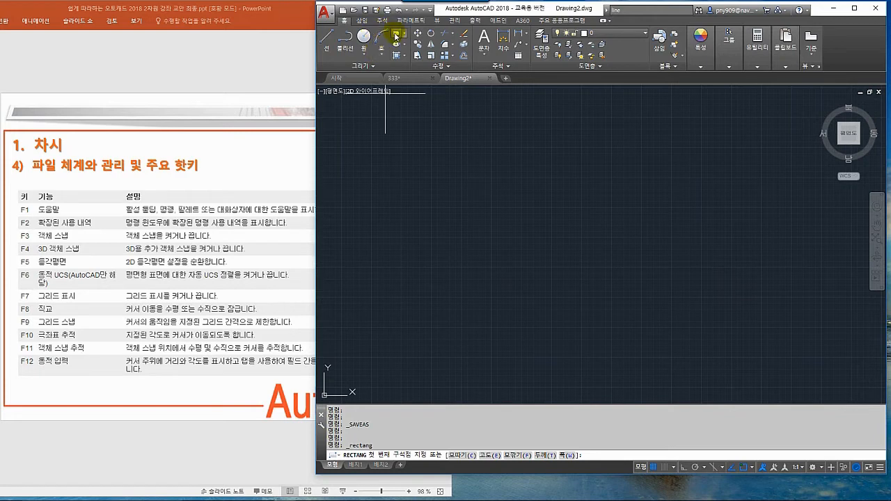
pyautogui.click(447, 312)
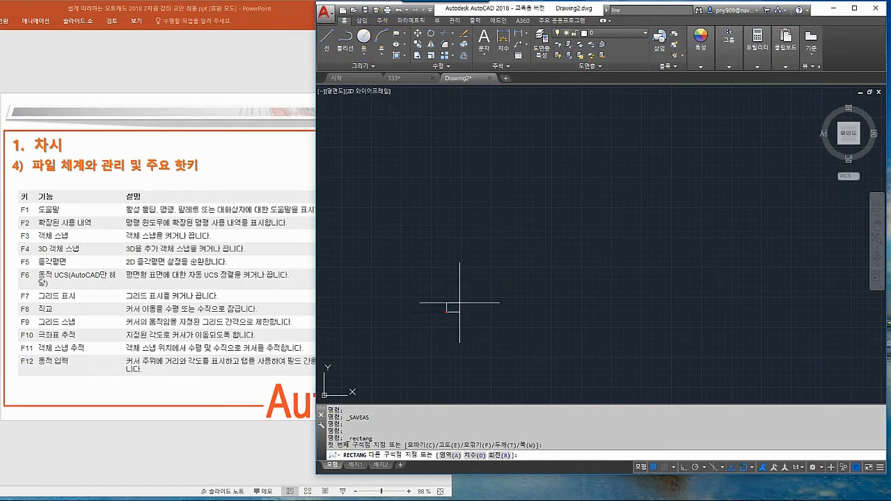
pyautogui.click(577, 221)
pyautogui.moveTo(526, 282); pyautogui.dragTo(537, 261, button='middle')
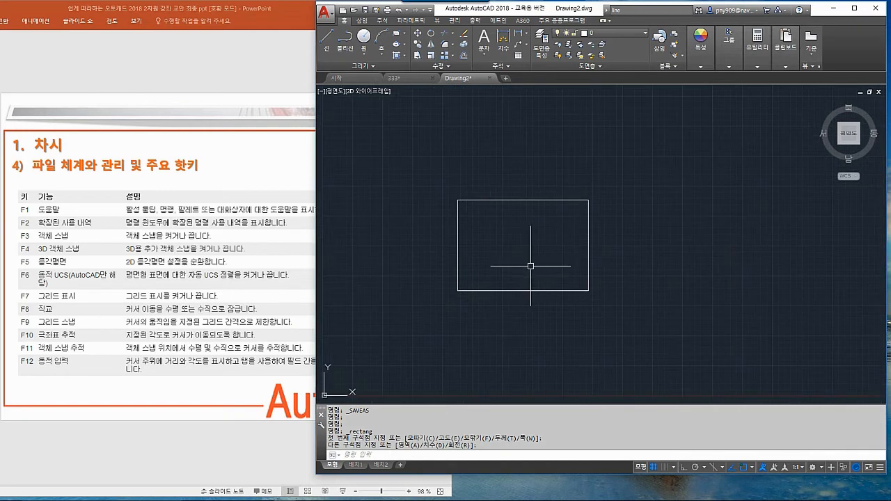
# Step: Turn object snap off while a Line command is running, and cancel the line
pyautogui.click(328, 43)
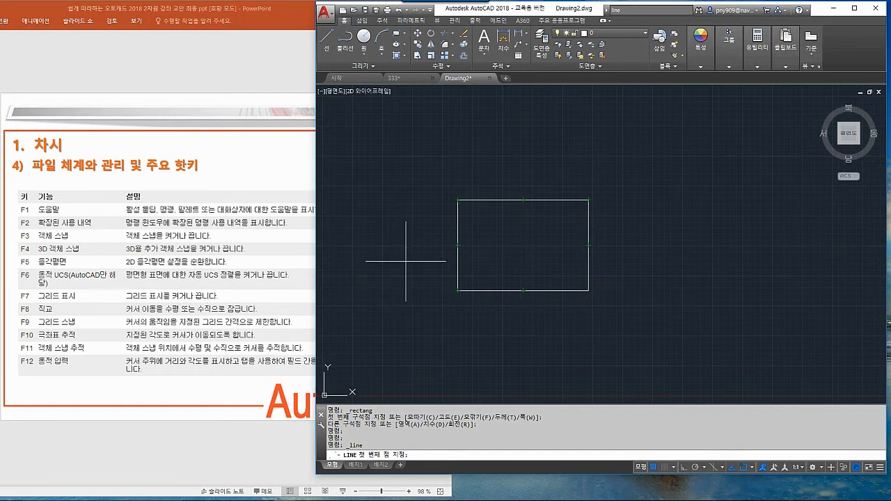
pyautogui.press('F3')
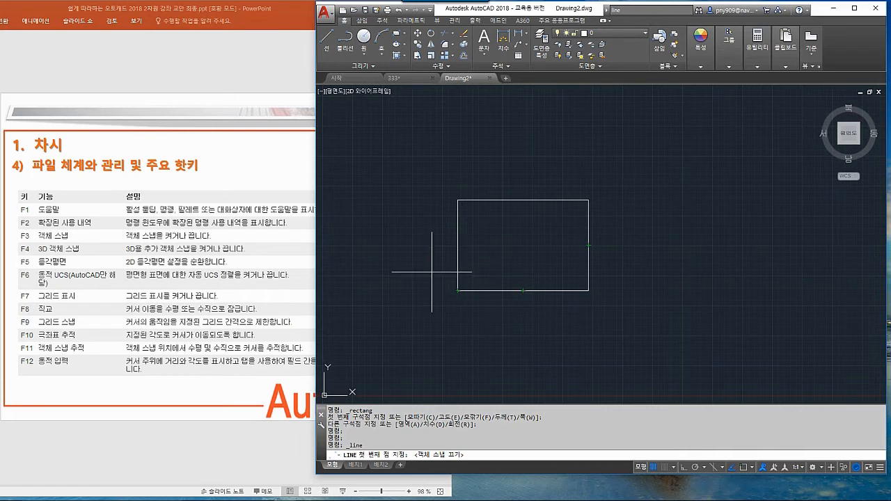
pyautogui.press('Escape')
pyautogui.press('Escape')
pyautogui.press('Escape')
pyautogui.press('Escape')
pyautogui.press('Escape')
pyautogui.press('Escape')
pyautogui.press('Escape')
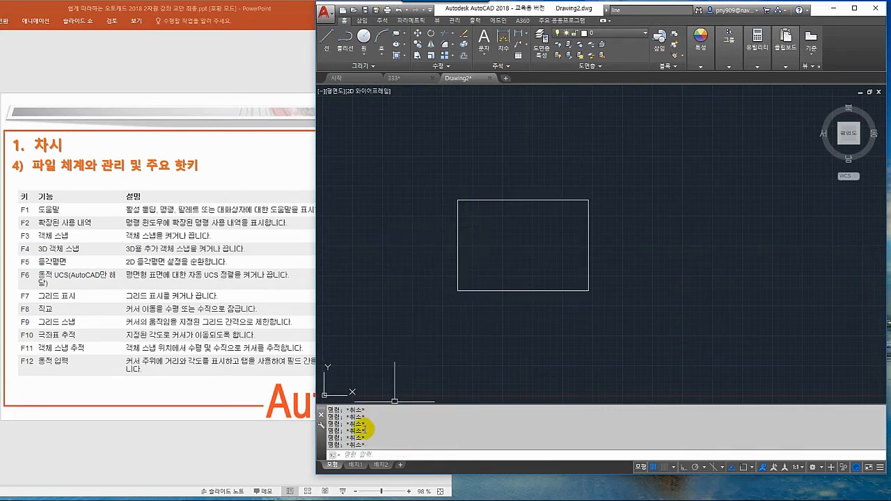
# Step: During a new Line command, turn object snap on, off and on again, and cancel the line
pyautogui.click(326, 40)
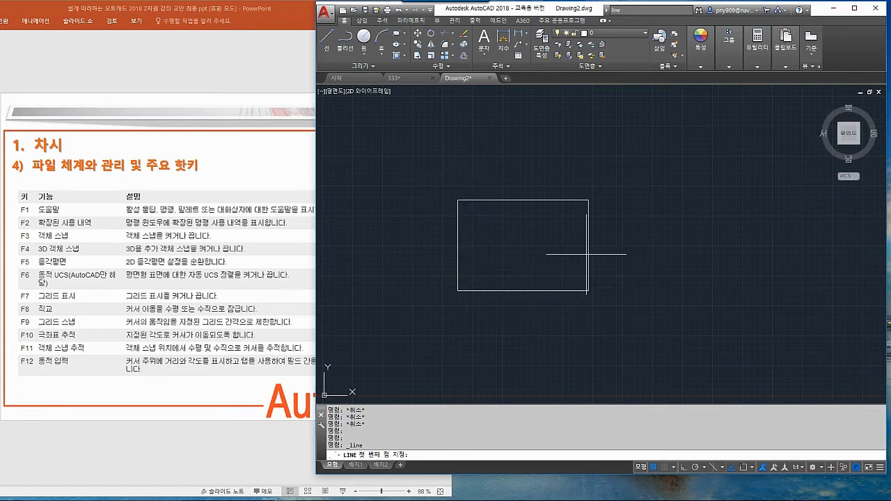
pyautogui.press('F3')
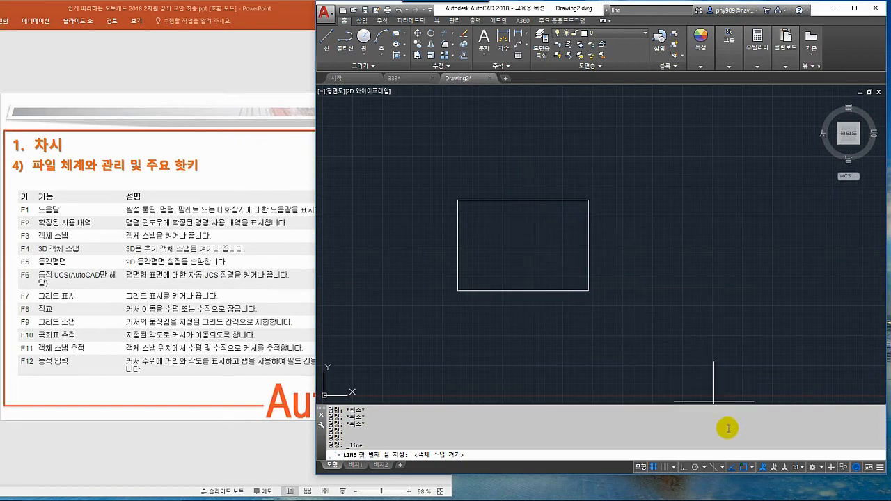
pyautogui.click(743, 471)
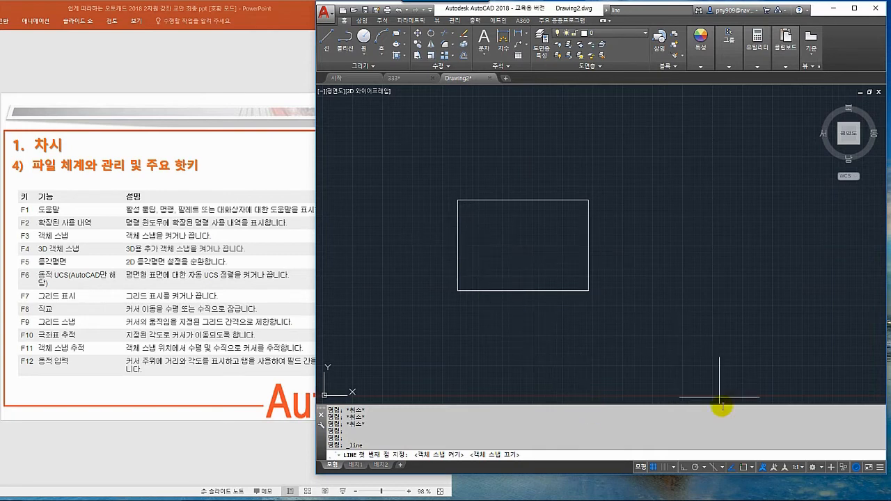
pyautogui.click(744, 471)
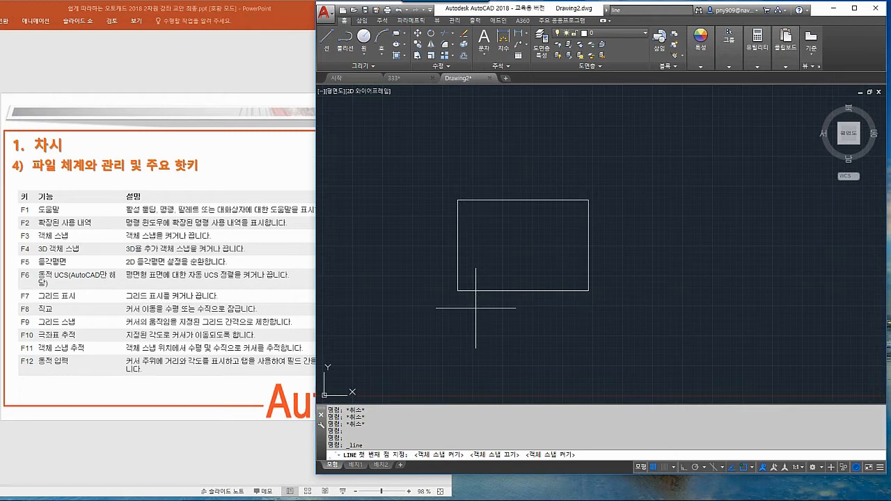
pyautogui.press('Escape')
pyautogui.press('Escape')
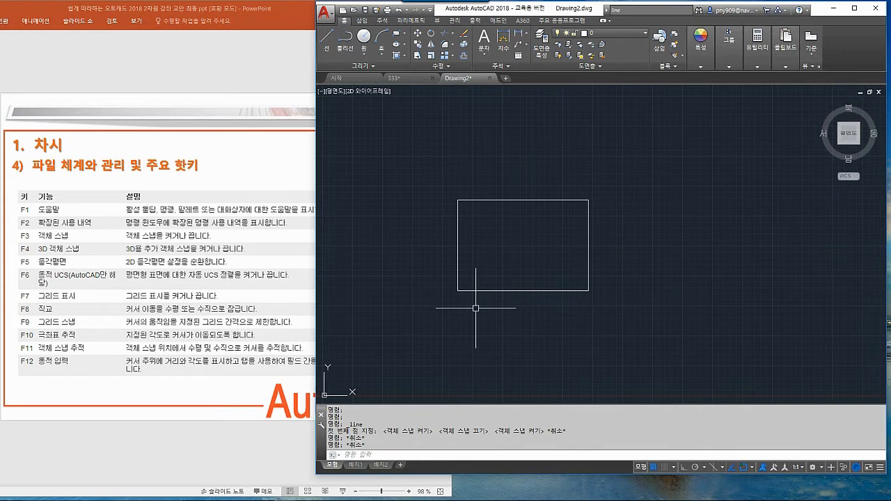
# Step: Turn 3D object snap on and back off, leaving no command active
pyautogui.press('F4')
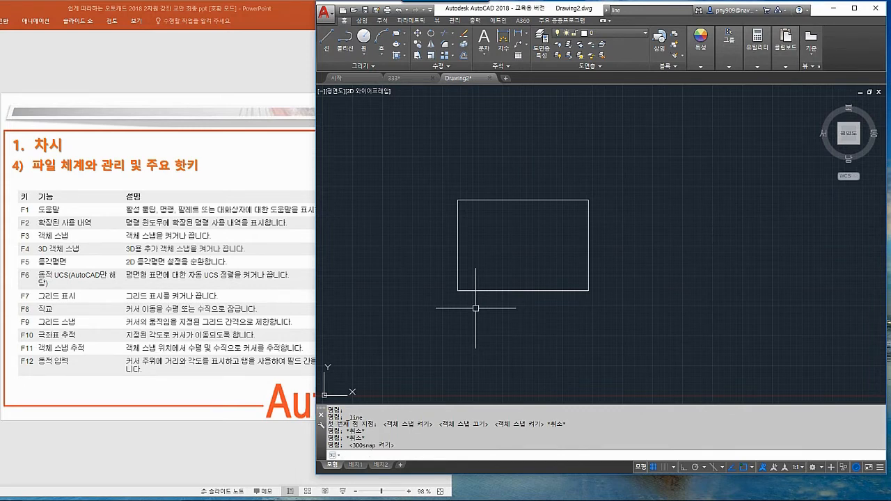
pyautogui.press('F4')
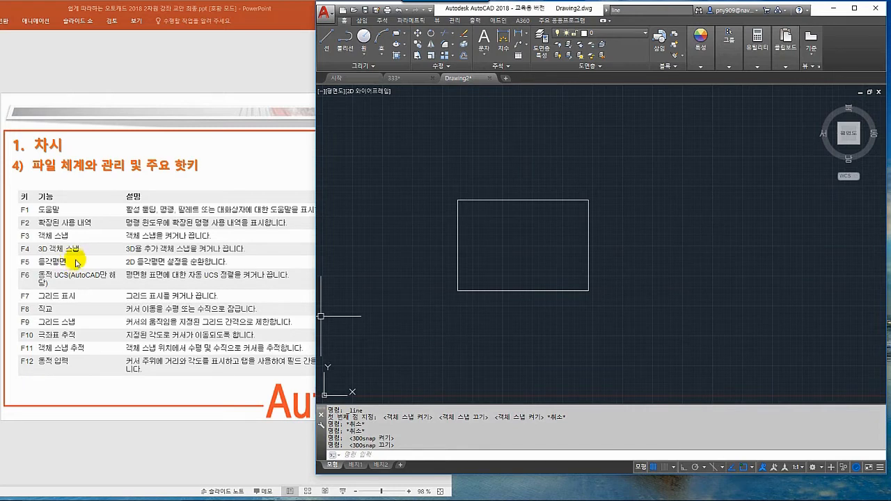
pyautogui.press('Escape')
pyautogui.press('Escape')
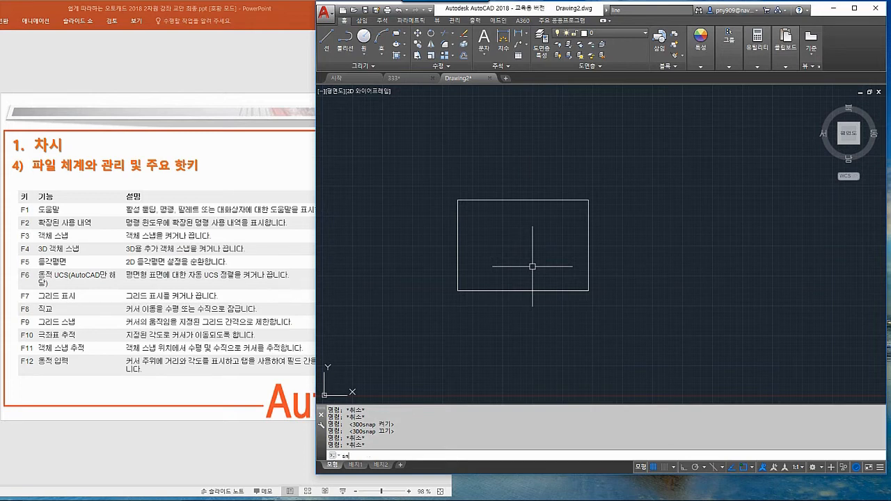
# Step: Run the SNAP command (SN) and set the snap grid style to Isometric
pyautogui.press('Return')
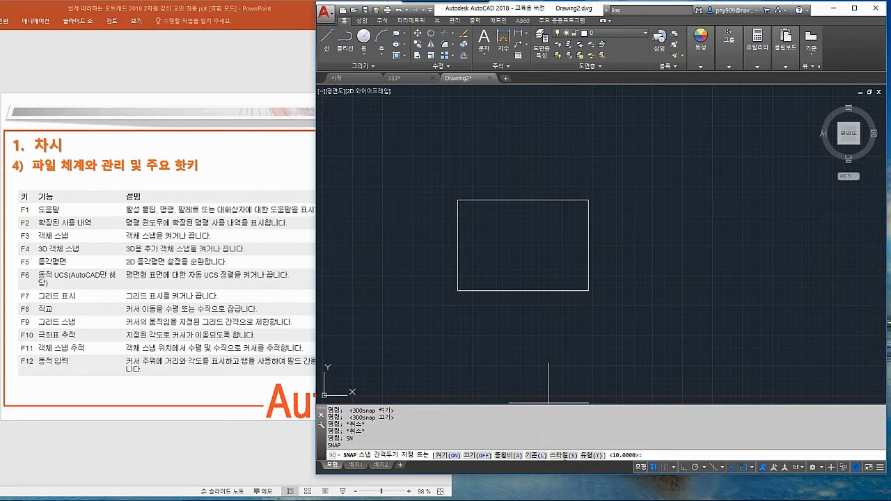
pyautogui.click(563, 456)
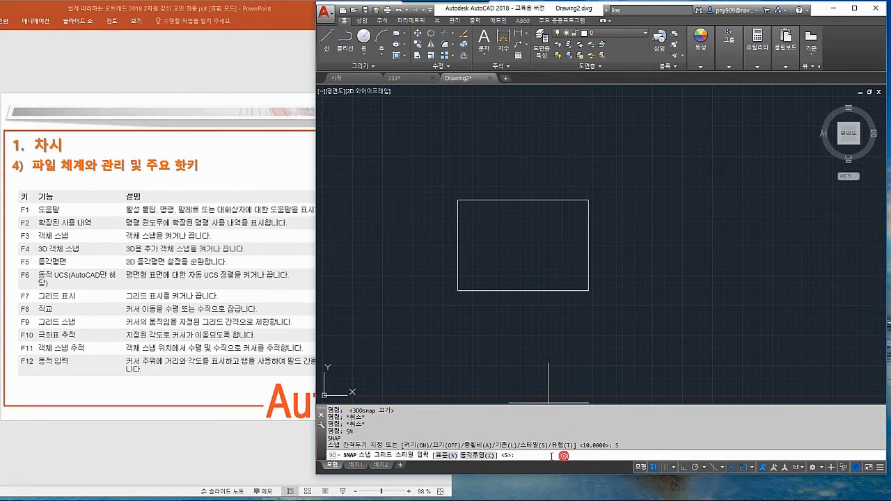
pyautogui.click(482, 456)
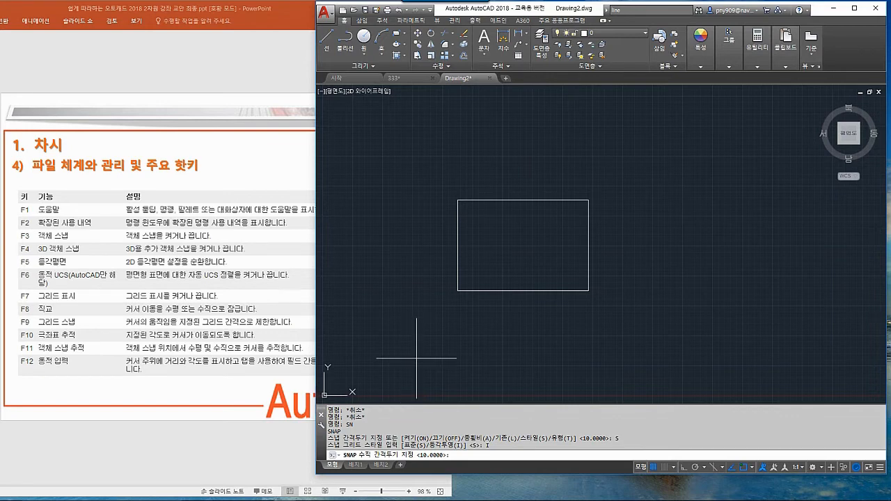
# Step: Accept the isometric snap's 10 vertical spacing and cycle the crosshair through the top, right and left isoplanes, stopping on the left one
pyautogui.press('Return')
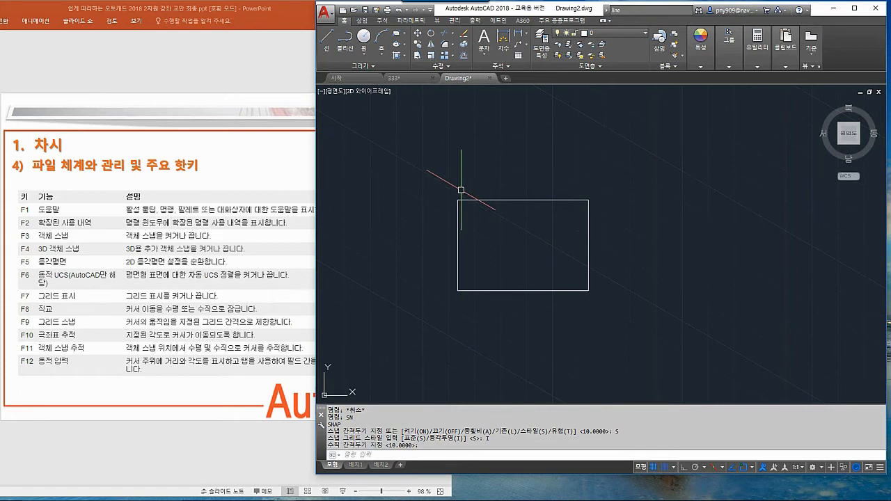
pyautogui.press('F5')
pyautogui.press('F5')
pyautogui.press('F5')
pyautogui.press('F5')
pyautogui.press('F5')
pyautogui.press('F5')
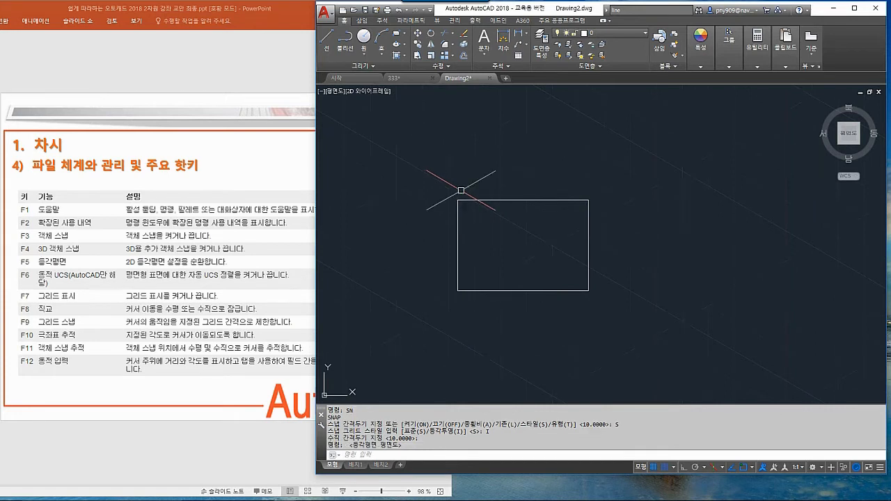
pyautogui.press('F5')
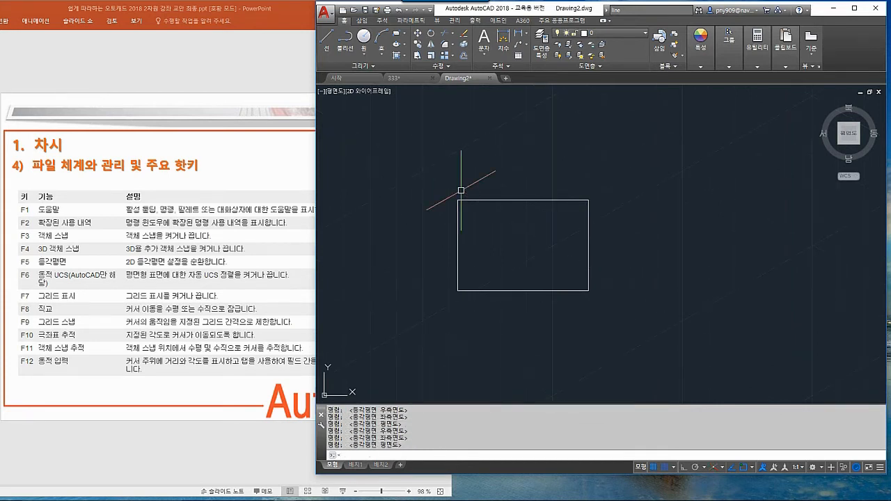
pyautogui.press('F5')
pyautogui.press('F5')
pyautogui.press('F5')
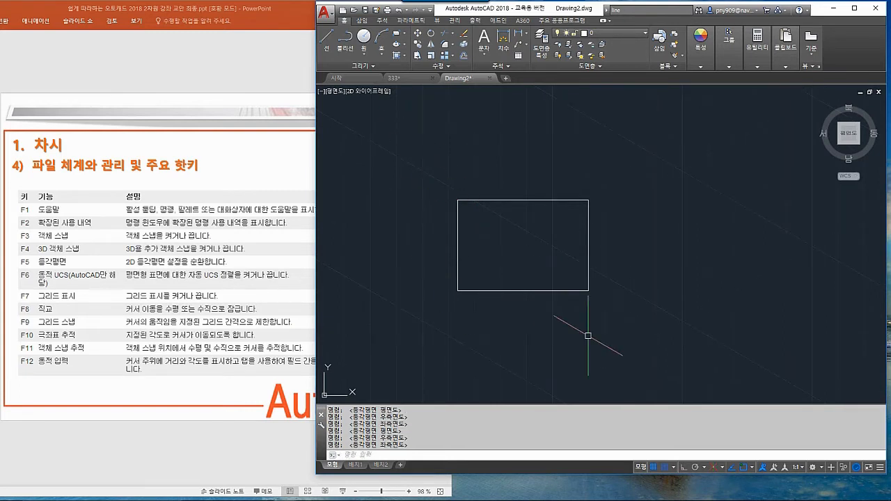
# Step: Draw a first line segment slanting down from above the rectangle to its right side, cycling back to the left isoplane with ortho on
pyautogui.click(325, 36)
pyautogui.click(495, 129)
pyautogui.press('F5')
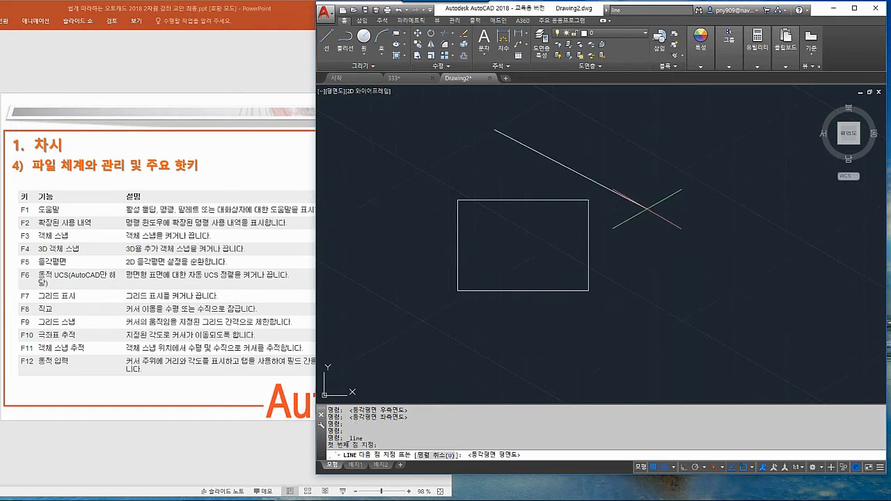
pyautogui.press('F5')
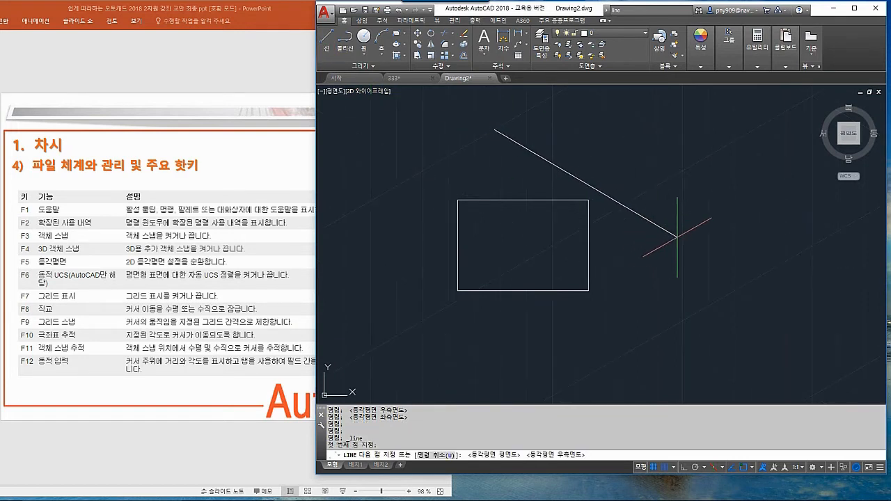
pyautogui.press('F5')
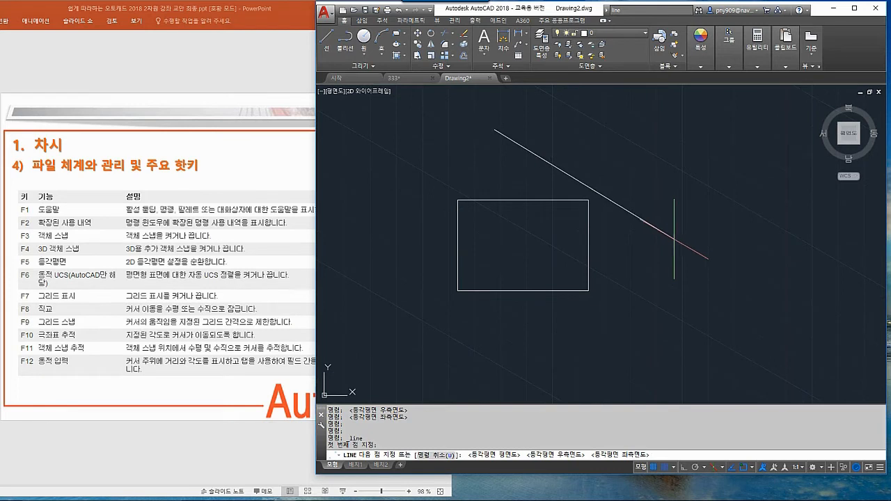
pyautogui.click(687, 240)
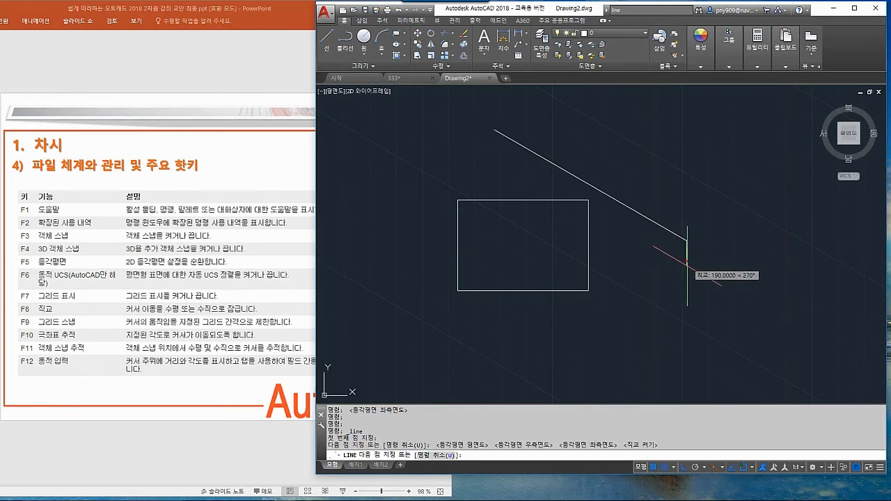
# Step: Continue the line with vertical and 30-degree slanted segments outlining two overlapping parallelograms, then one long segment running back across the rectangle
pyautogui.click(687, 342)
pyautogui.click(613, 301)
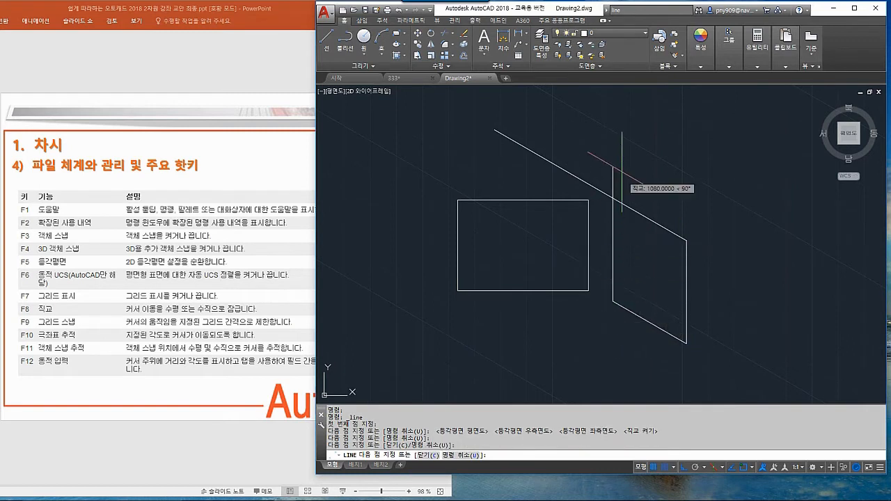
pyautogui.click(613, 152)
pyautogui.click(731, 219)
pyautogui.click(731, 327)
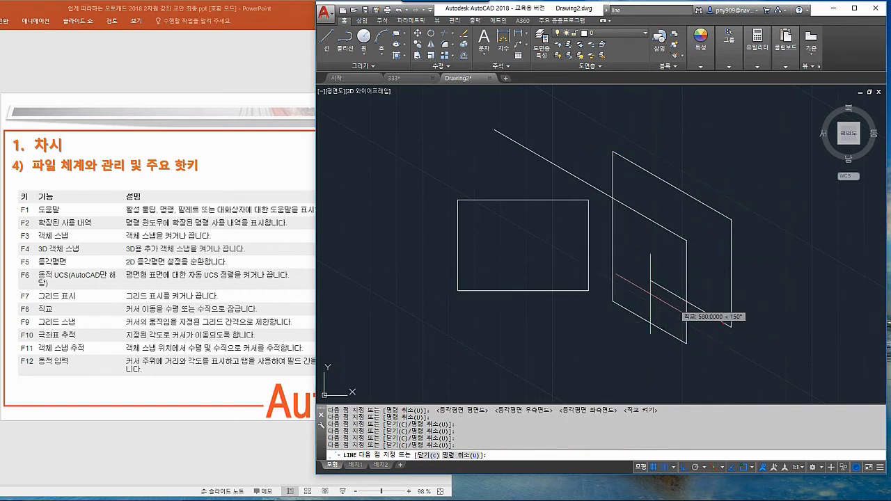
pyautogui.click(421, 149)
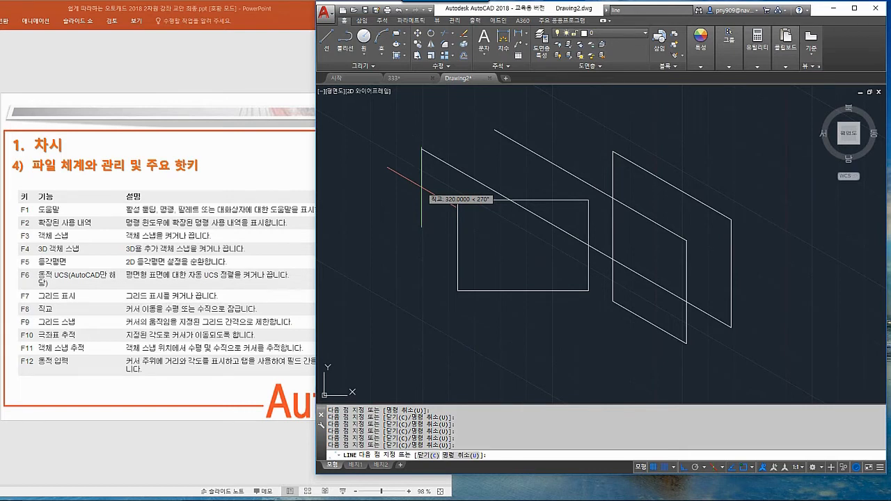
# Step: Switch to the right isoplane, extend the line around the rectangle's left side with slanted and vertical segments, and end it
pyautogui.click(370, 179)
pyautogui.press('F5')
pyautogui.click(441, 317)
pyautogui.click(516, 259)
pyautogui.click(516, 172)
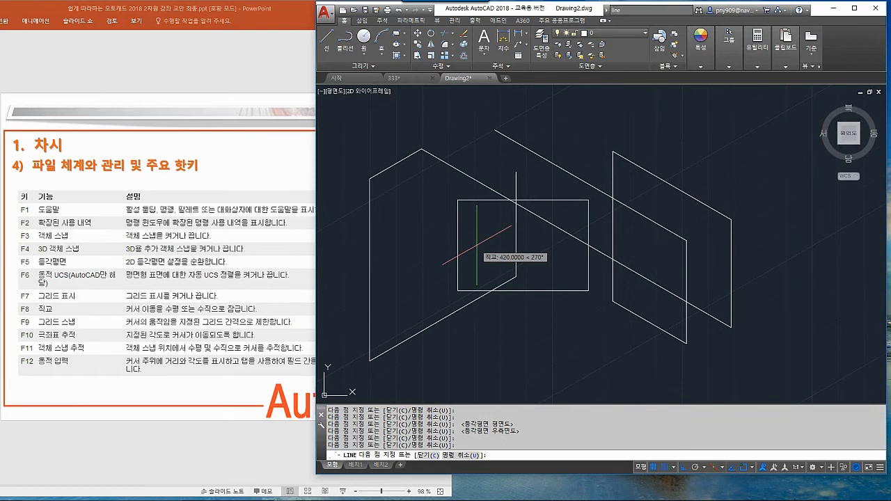
pyautogui.press('Escape')
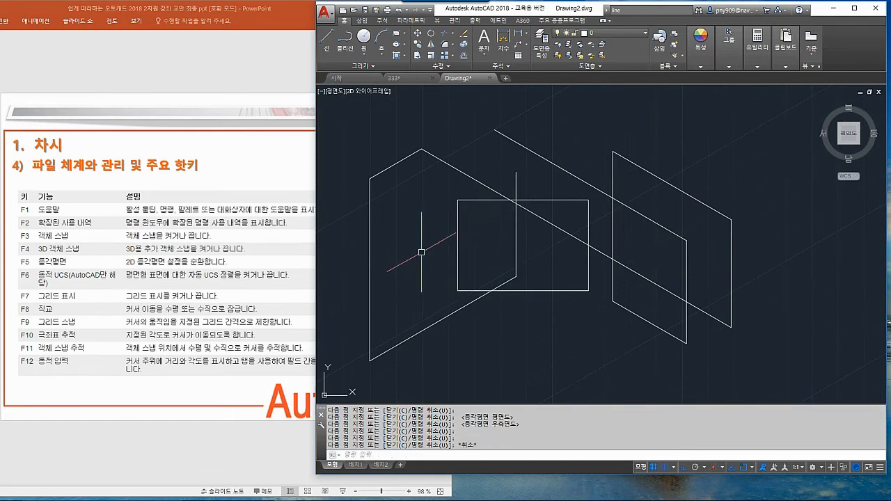
# Step: Set the snap style back to Standard and keep the snap spacing at 10
pyautogui.write('sn')
pyautogui.press('Return')
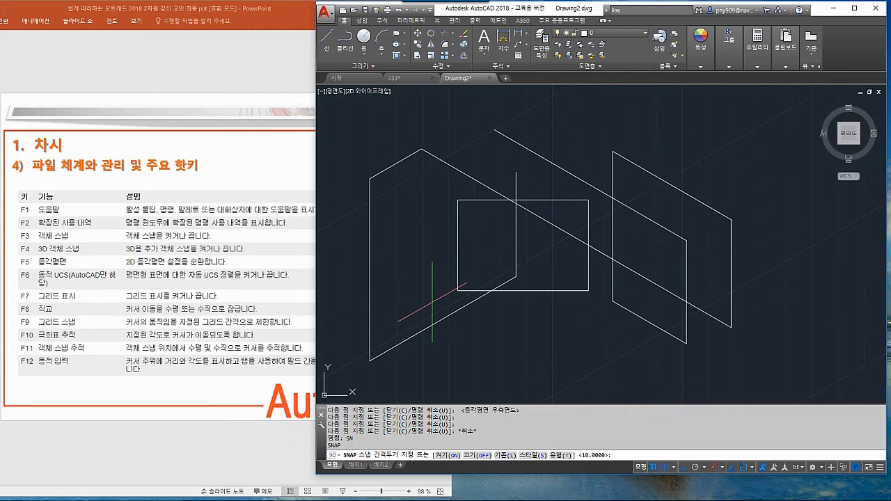
pyautogui.click(532, 457)
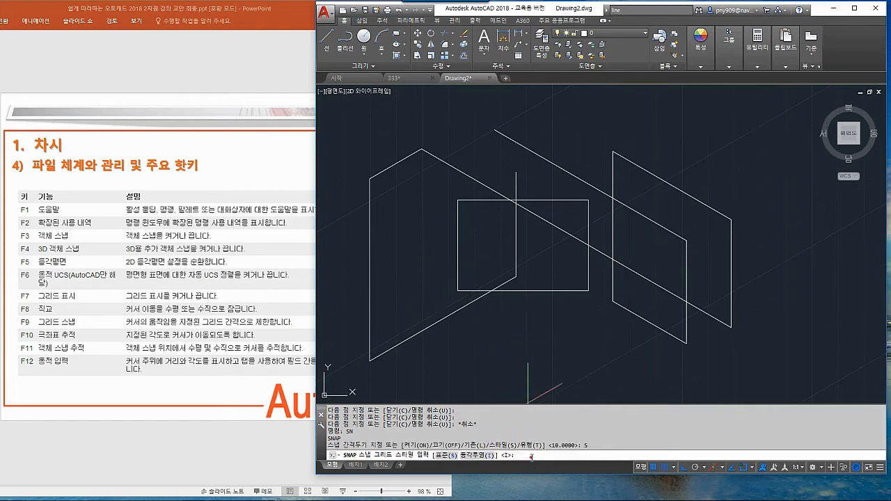
pyautogui.click(444, 456)
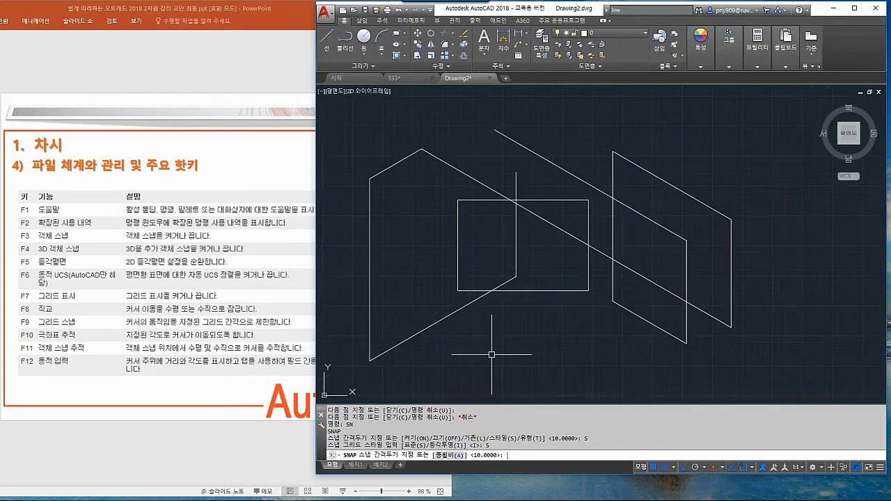
pyautogui.press('Return')
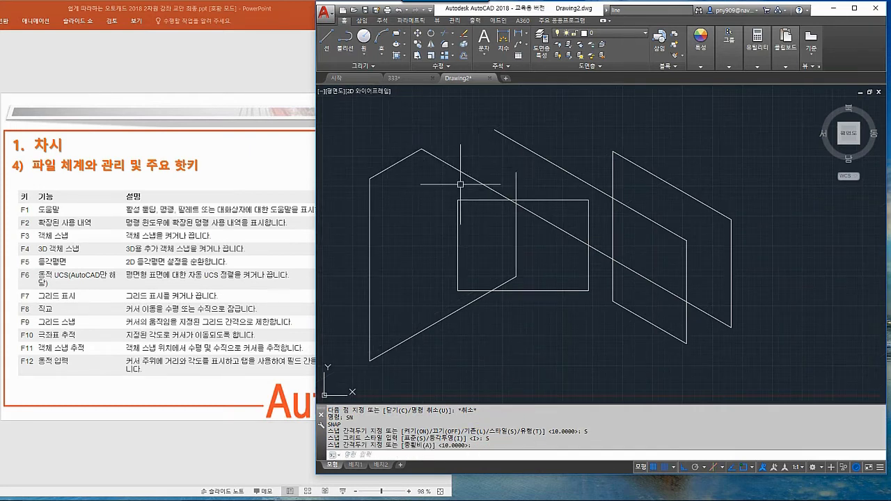
pyautogui.scroll(-4, 483, 188)
pyautogui.scroll(4, 435, 240)
pyautogui.scroll(-2, 435, 240)
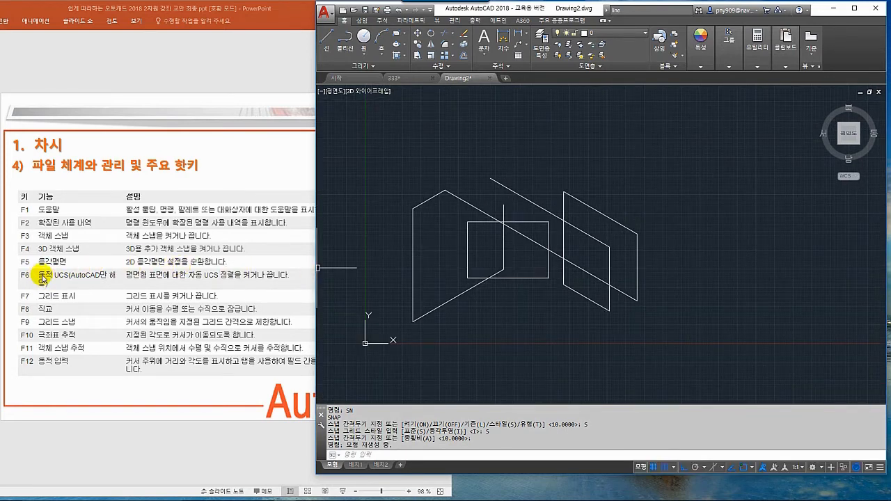
pyautogui.moveTo(531, 242)
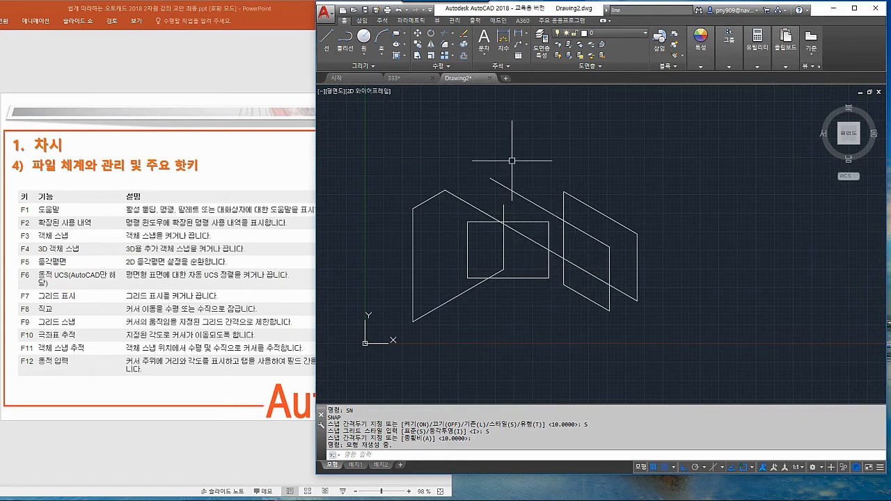
pyautogui.moveTo(518, 202)
pyautogui.mouseDown(button='middle')
pyautogui.moveTo(574, 208)
pyautogui.moveTo(523, 218)
pyautogui.mouseUp(button='middle')
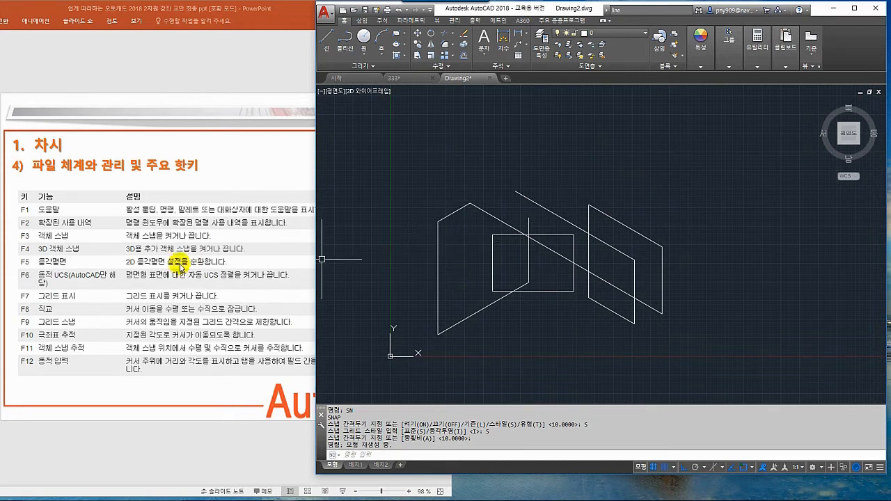
pyautogui.scroll(3, 404, 221)
pyautogui.scroll(-3, 400, 223)
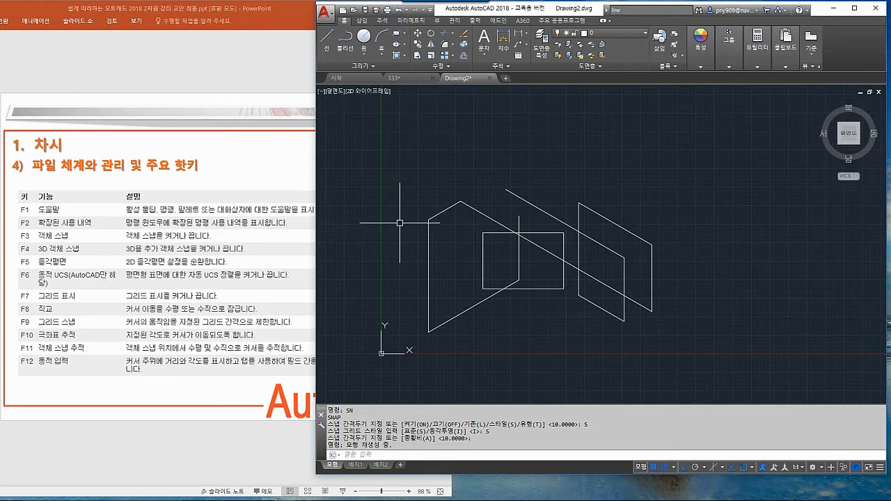
# Step: Toggle the grid display off and on several times, leaving the grid on
pyautogui.press('F7')
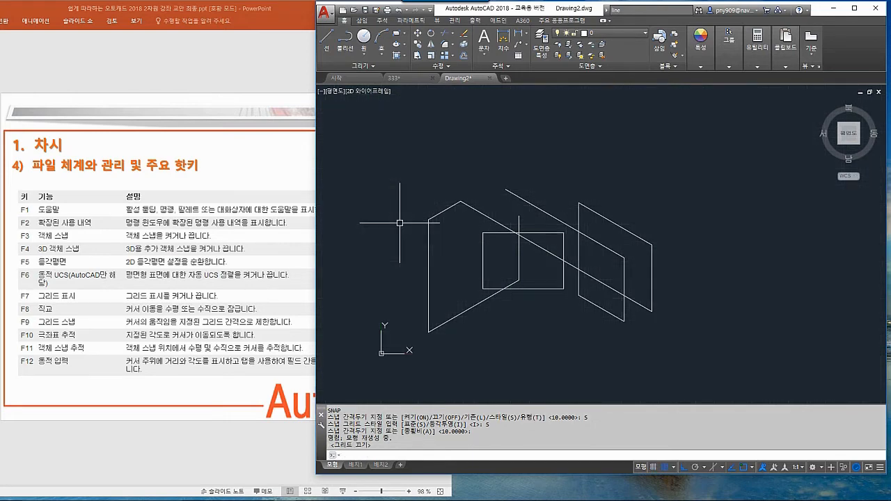
pyautogui.press('F7')
pyautogui.press('F7')
pyautogui.press('F7')
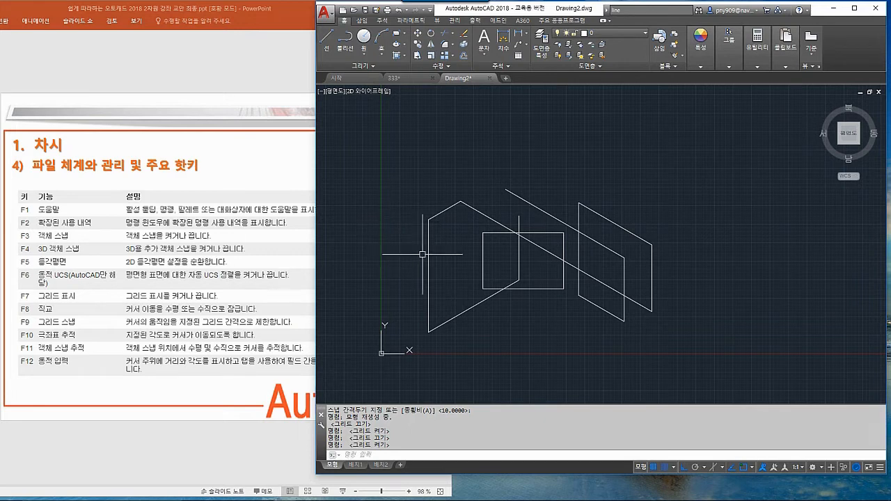
pyautogui.press('F7')
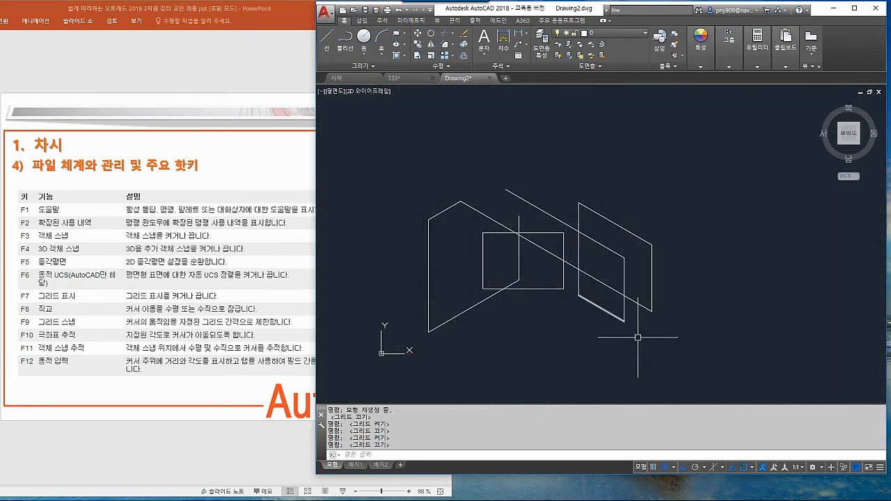
pyautogui.click(652, 467)
pyautogui.click(653, 469)
pyautogui.click(653, 468)
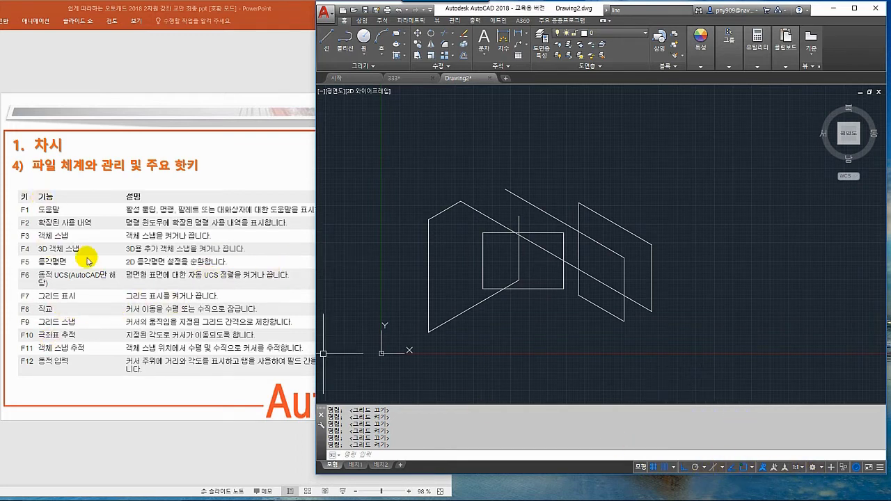
# Step: Start a line above the left of the existing shapes, turn ortho off and draw seven freely angled segments looping around them
pyautogui.moveTo(455, 220); pyautogui.dragTo(502, 259, button='middle')
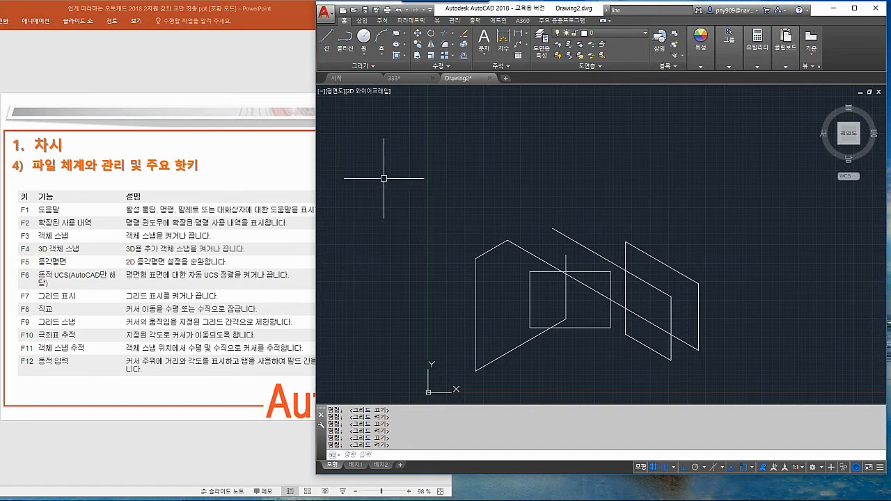
pyautogui.click(327, 47)
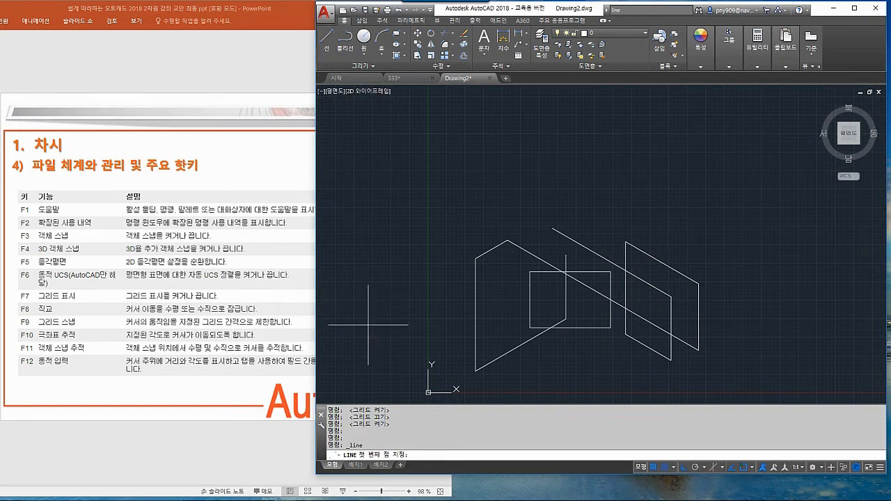
pyautogui.click(393, 167)
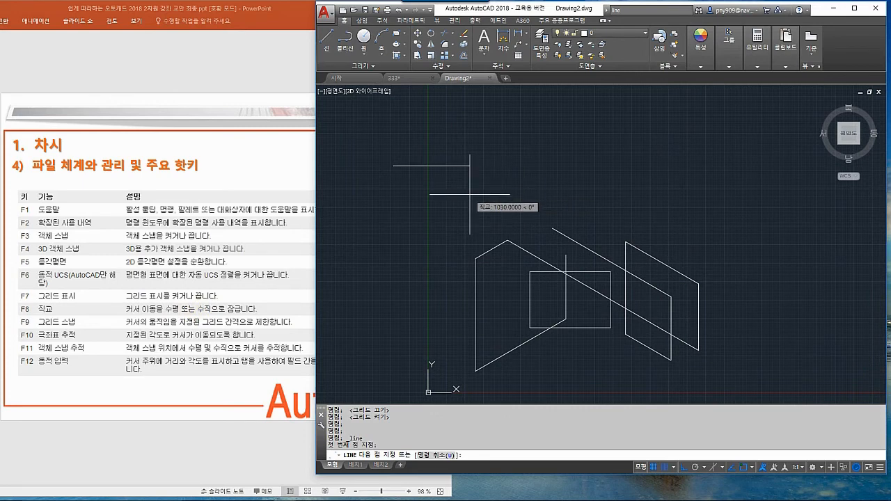
pyautogui.press('F8')
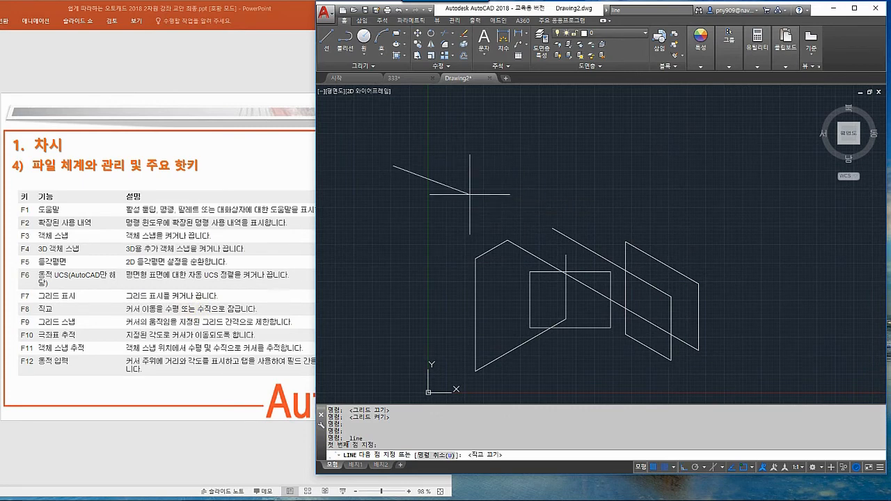
pyautogui.click(508, 175)
pyautogui.click(644, 148)
pyautogui.click(765, 249)
pyautogui.click(773, 362)
pyautogui.click(564, 377)
pyautogui.click(425, 249)
pyautogui.click(390, 183)
# Step: Turn ortho on, continue the line with six alternating horizontal and vertical segments left of the loop, and finish it
pyautogui.press('F8')
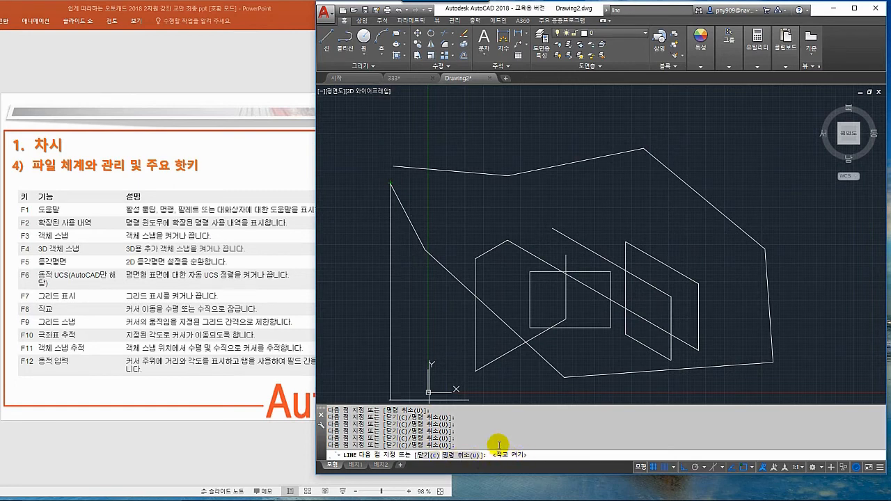
pyautogui.click(516, 190)
pyautogui.click(516, 125)
pyautogui.click(341, 126)
pyautogui.click(341, 286)
pyautogui.click(390, 285)
pyautogui.click(390, 225)
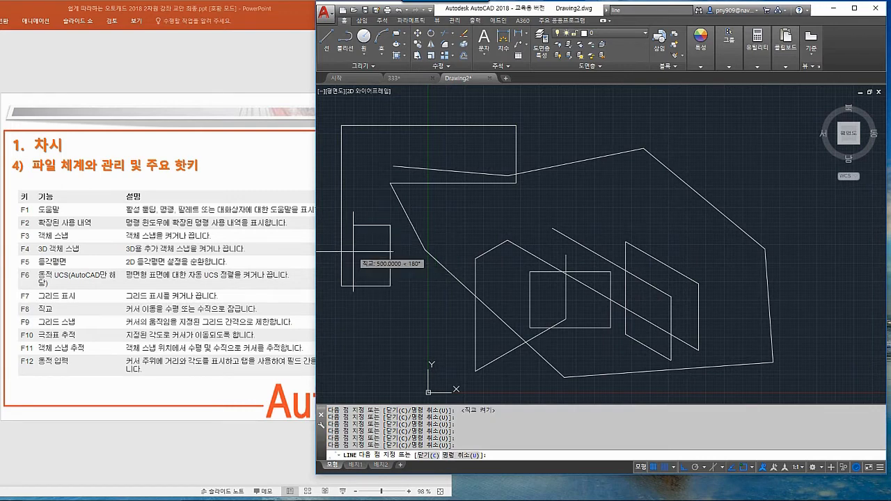
pyautogui.press('Return')
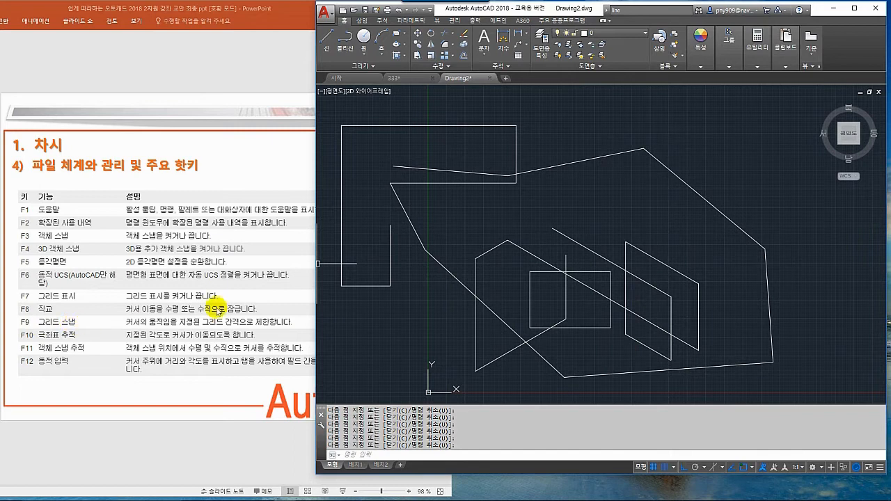
pyautogui.moveTo(408, 278); pyautogui.dragTo(539, 222, button='middle')
pyautogui.scroll(6, 484, 255)
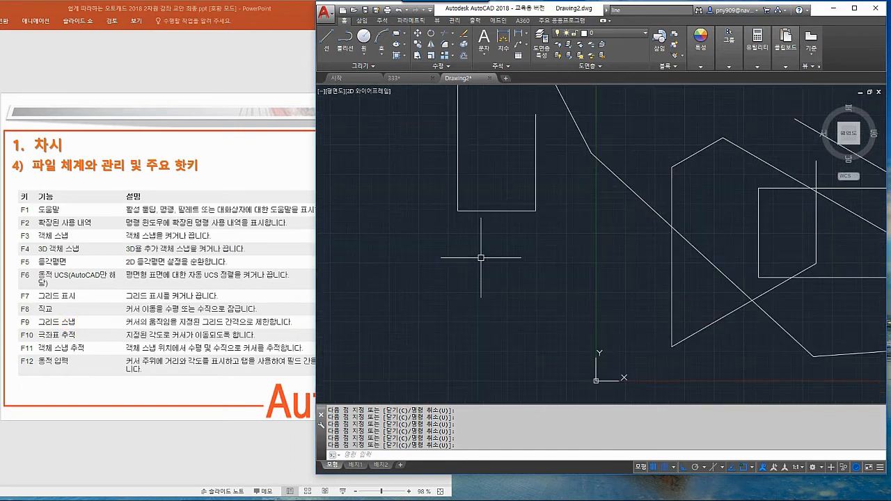
pyautogui.scroll(2, 474, 275)
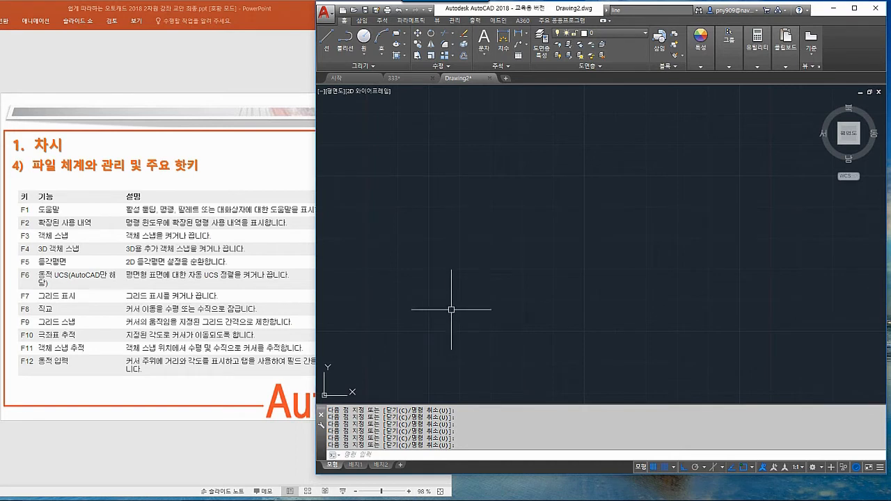
pyautogui.click(320, 50)
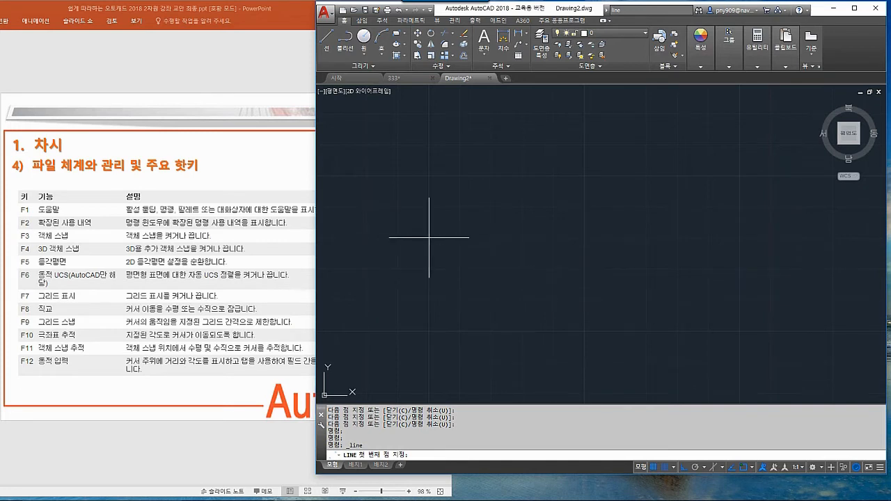
pyautogui.press('Escape')
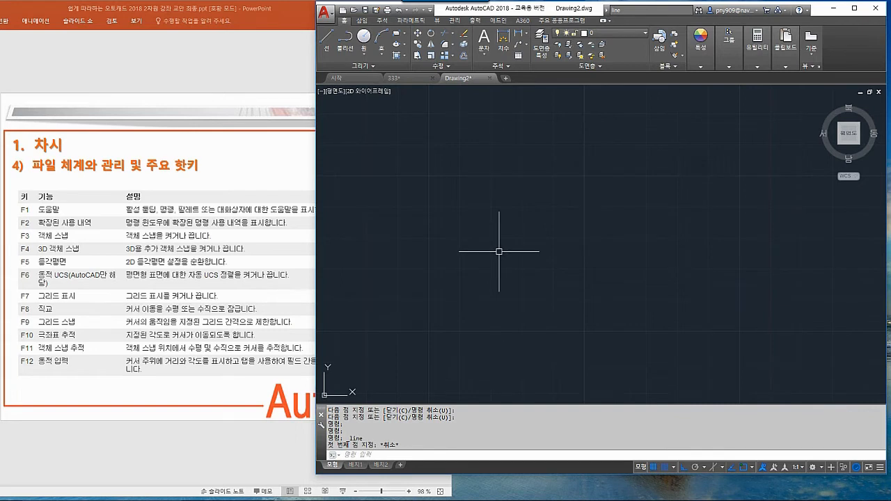
# Step: With the Line command active, toggle object snap tracking off and on, track up from the open vertical line's endpoint, and cancel the line
pyautogui.scroll(-5, 507, 248)
pyautogui.scroll(2, 550, 300)
pyautogui.scroll(-2, 565, 265)
pyautogui.moveTo(621, 245); pyautogui.dragTo(483, 286, button='middle')
pyautogui.scroll(2, 418, 246)
pyautogui.moveTo(430, 250)
pyautogui.mouseDown(button='middle')
pyautogui.moveTo(569, 284)
pyautogui.moveTo(529, 292)
pyautogui.mouseUp(button='middle')
pyautogui.scroll(2, 537, 275)
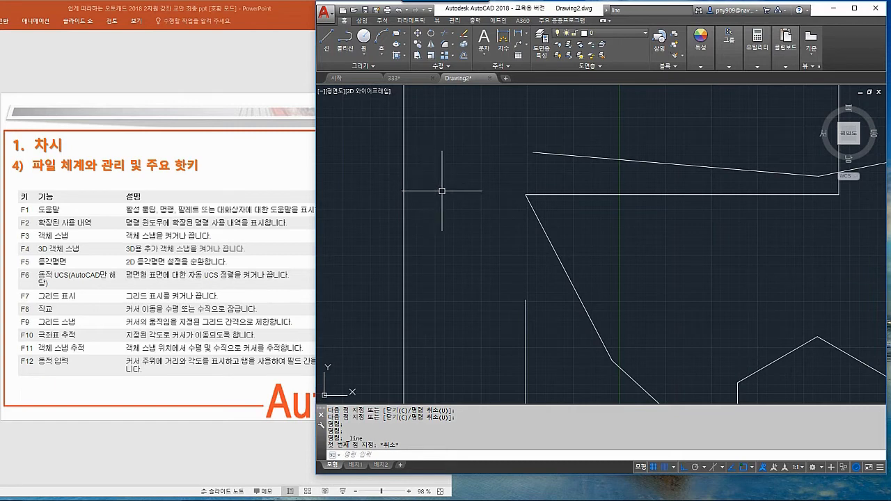
pyautogui.click(326, 48)
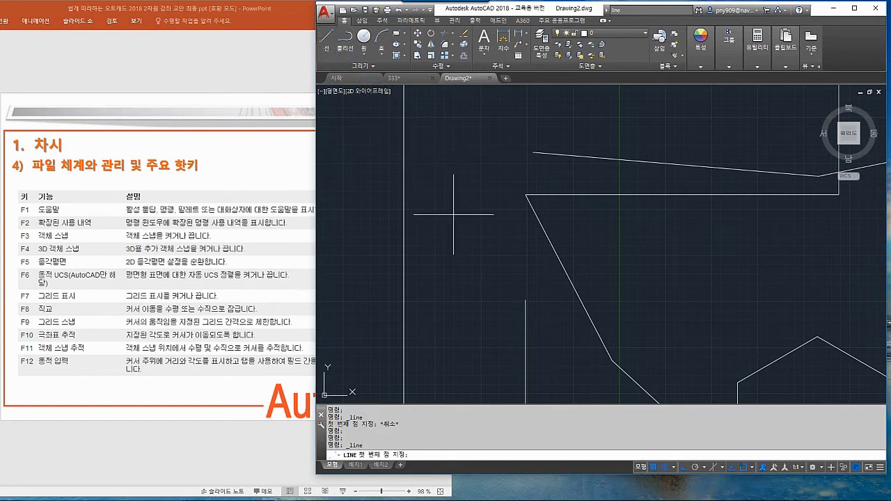
pyautogui.press('F11')
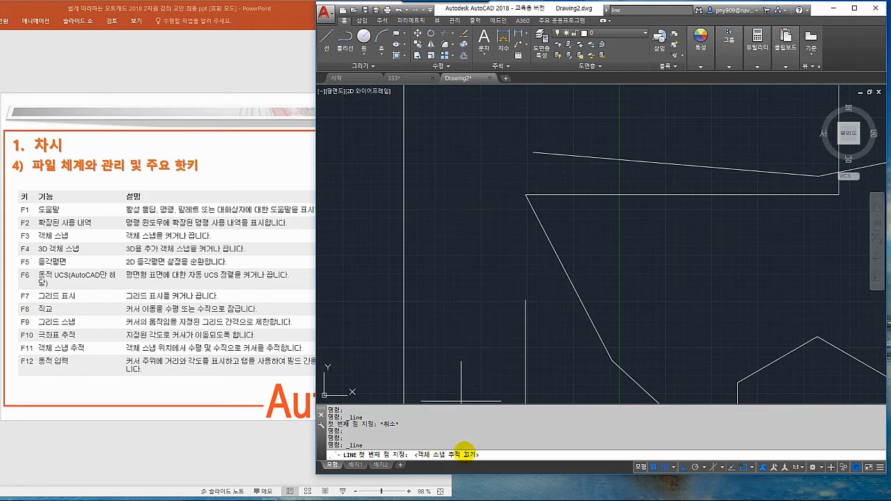
pyautogui.press('F11')
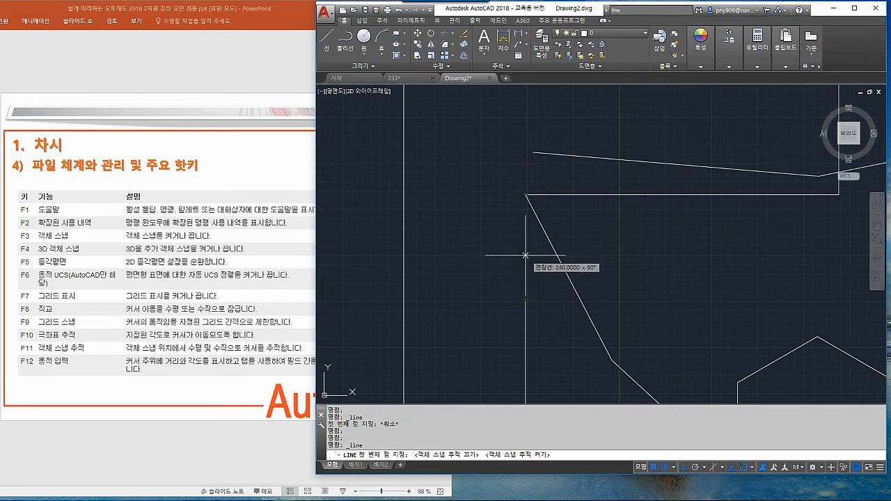
pyautogui.press('Escape')
pyautogui.press('Escape')
# Step: Draw a line of five alternating horizontal and vertical segments forming a small open box above the isometric shapes, and finish it
pyautogui.moveTo(601, 272); pyautogui.dragTo(551, 264, button='middle')
pyautogui.scroll(-3, 529, 262)
pyautogui.scroll(3, 517, 261)
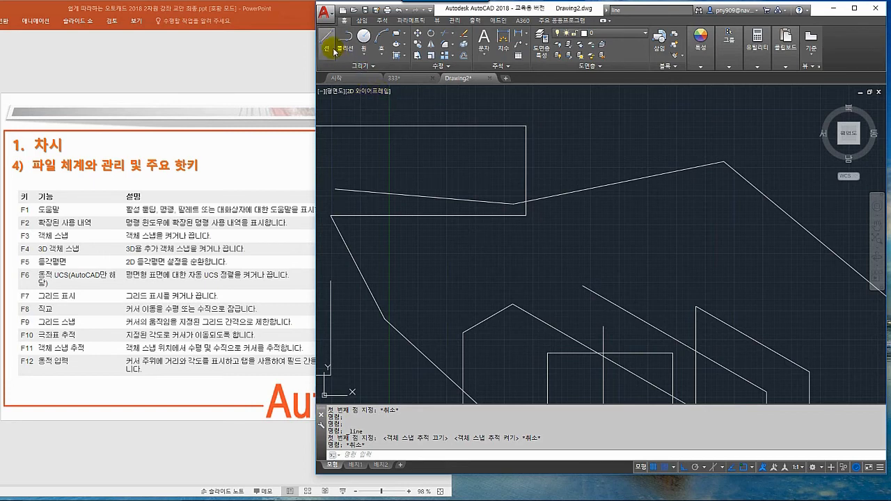
pyautogui.click(336, 50)
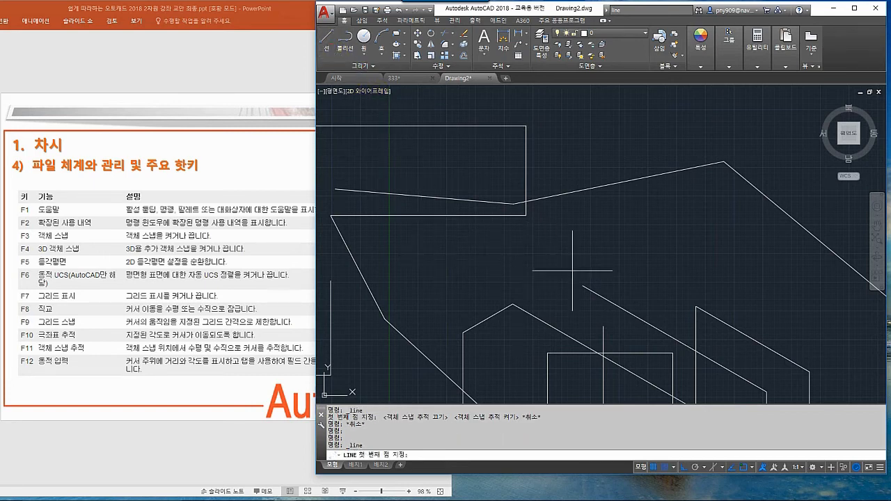
pyautogui.click(527, 253)
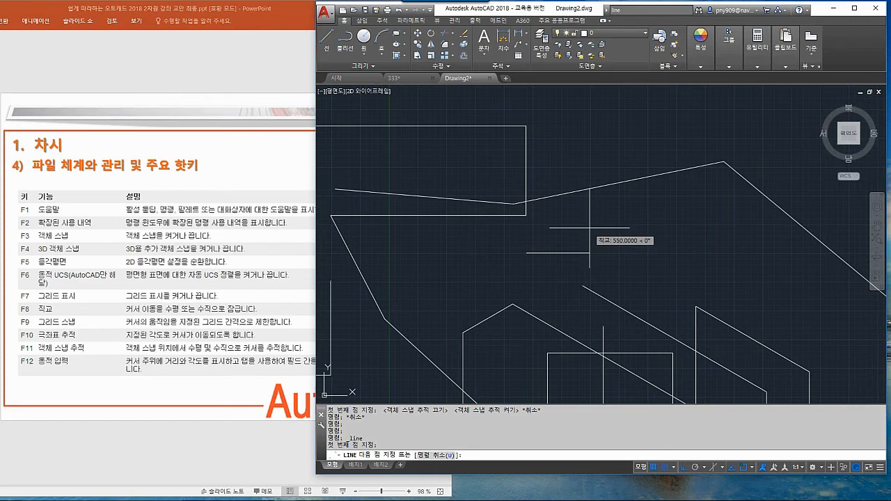
pyautogui.click(482, 253)
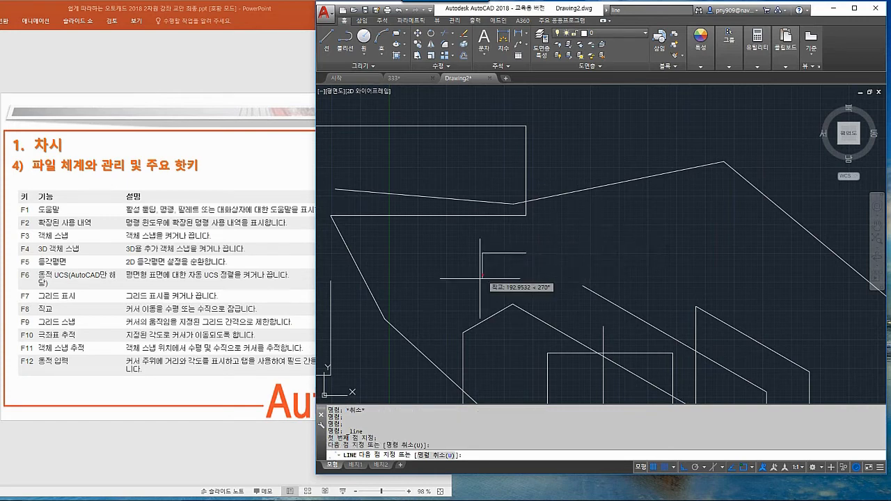
pyautogui.click(483, 290)
pyautogui.click(443, 291)
pyautogui.click(443, 246)
pyautogui.click(498, 239)
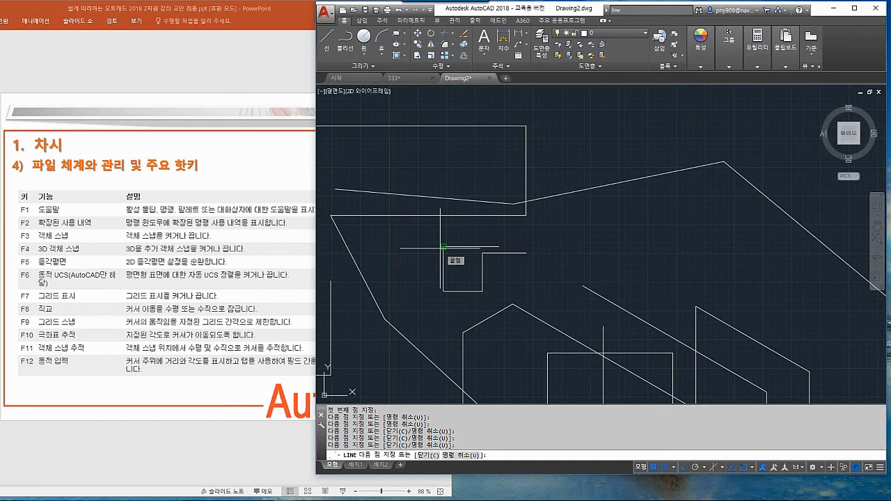
pyautogui.press('Return')
# Step: Start a line in the empty area above the existing shapes and draw a 300-unit segment at 45° with dynamic input
pyautogui.moveTo(472, 252); pyautogui.dragTo(520, 250, button='middle')
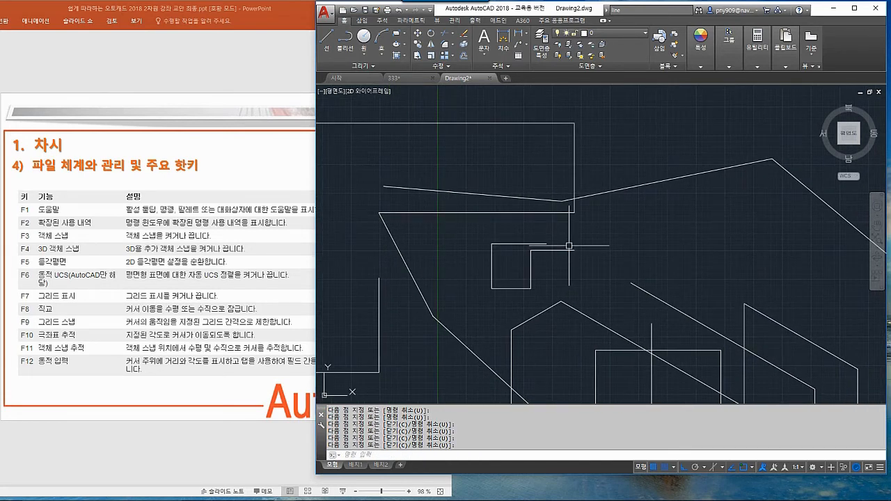
pyautogui.scroll(-5, 520, 208)
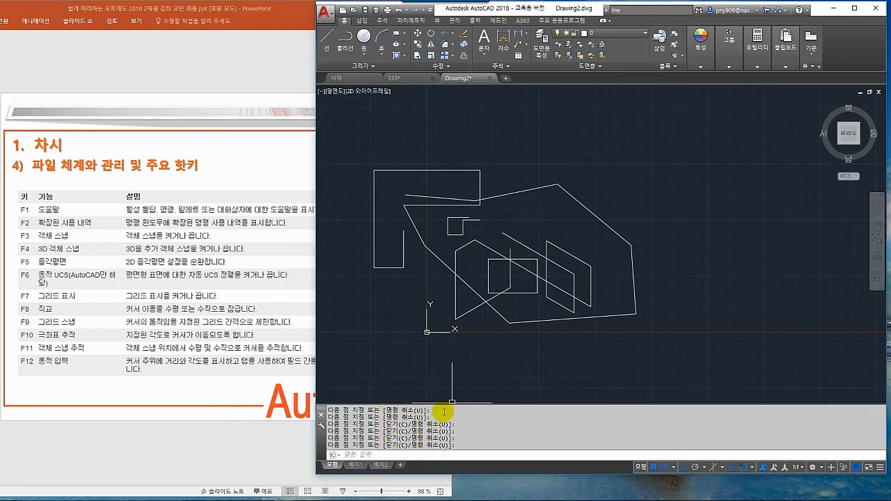
pyautogui.moveTo(507, 194); pyautogui.dragTo(516, 232, button='middle')
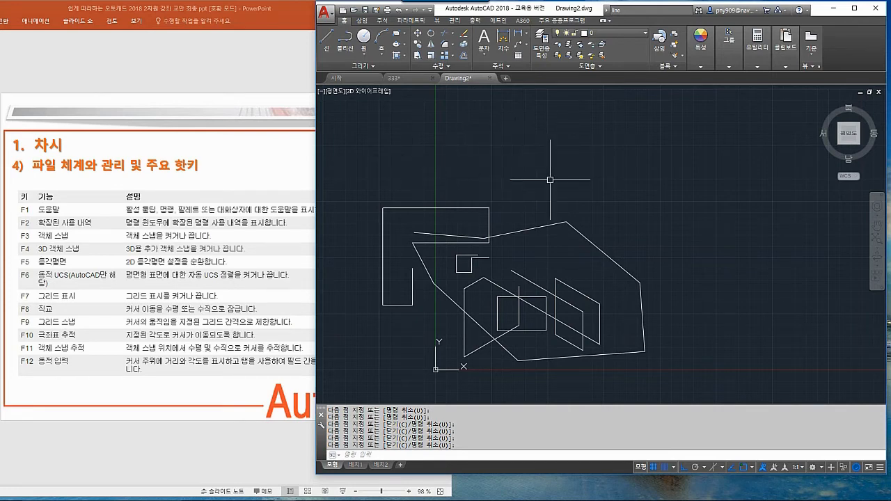
pyautogui.moveTo(541, 155); pyautogui.dragTo(521, 174, button='middle')
pyautogui.scroll(2, 521, 164)
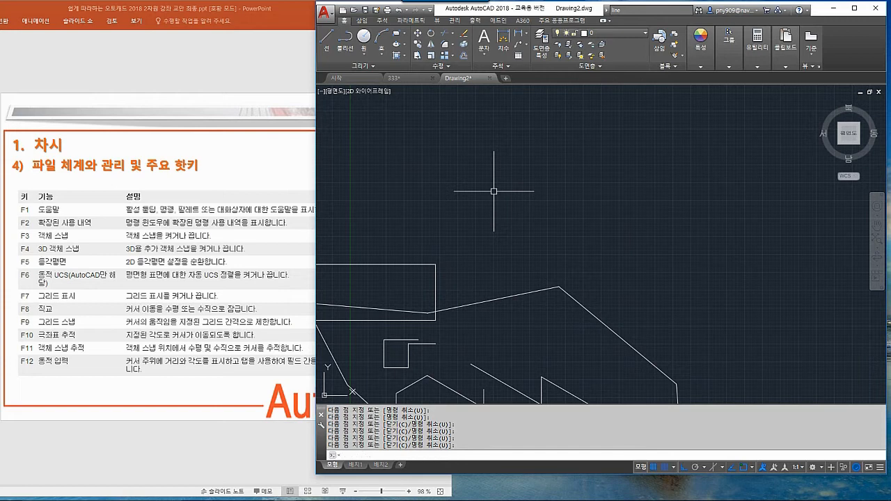
pyautogui.click(324, 43)
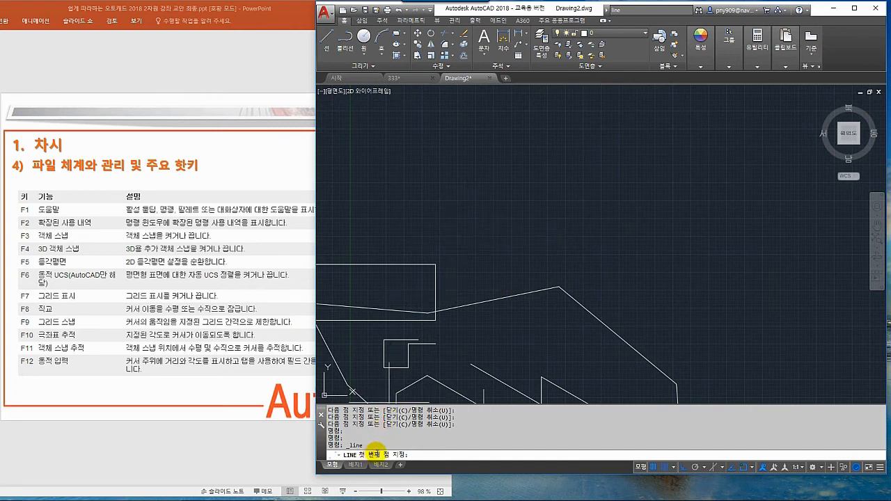
pyautogui.click(465, 181)
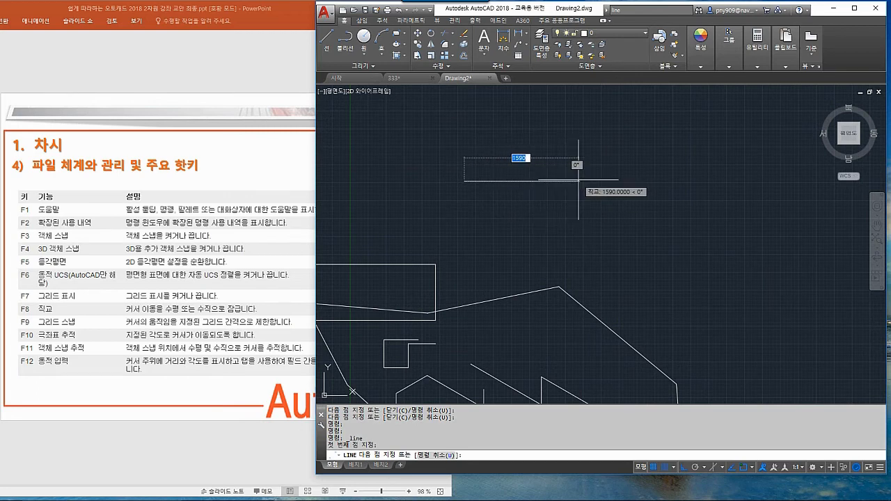
pyautogui.write('3')
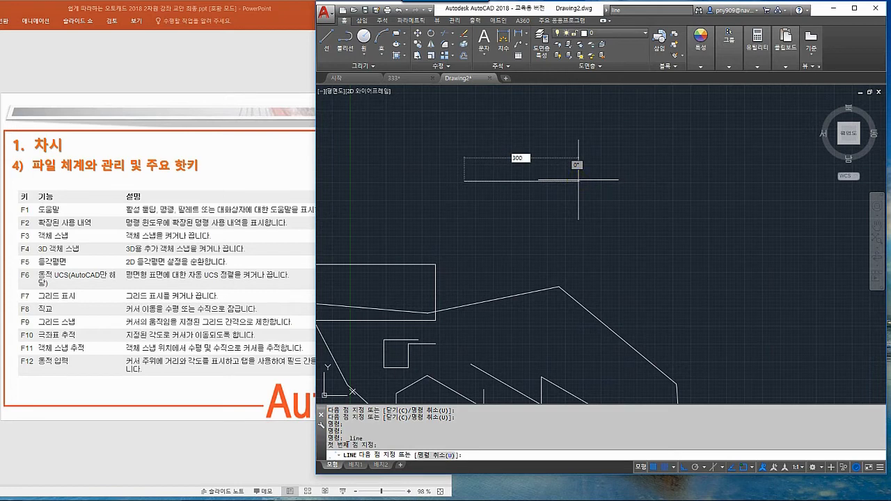
pyautogui.write('00')
pyautogui.press('Return')
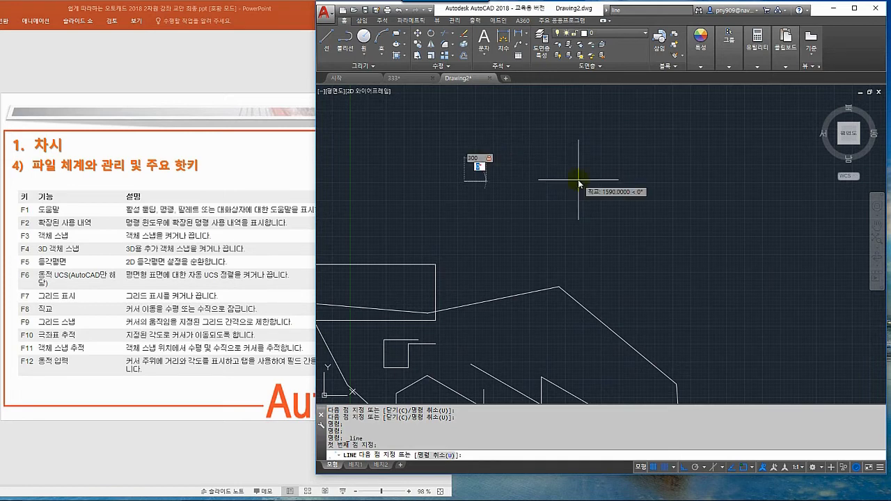
pyautogui.write('45')
pyautogui.press('Return')
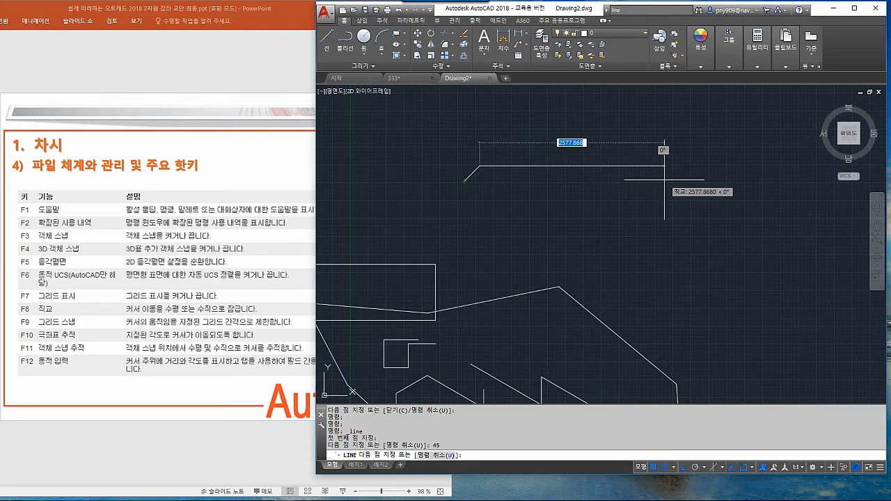
# Step: Continue the line with a 600-unit segment at 90° using dynamic input and finish it
pyautogui.write('ㅔ')
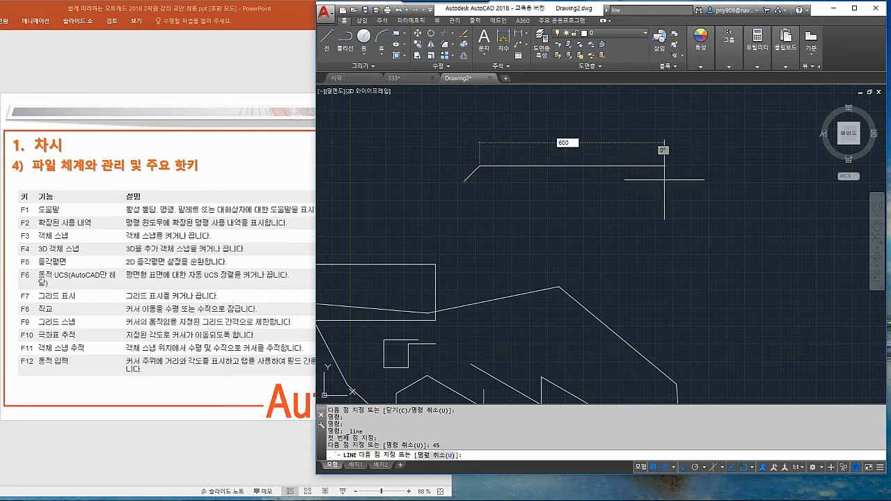
pyautogui.press('Tab')
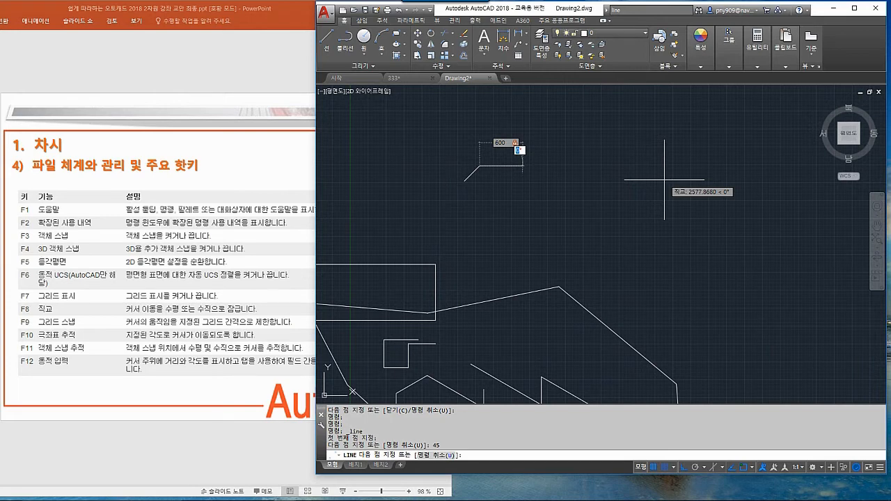
pyautogui.write('90')
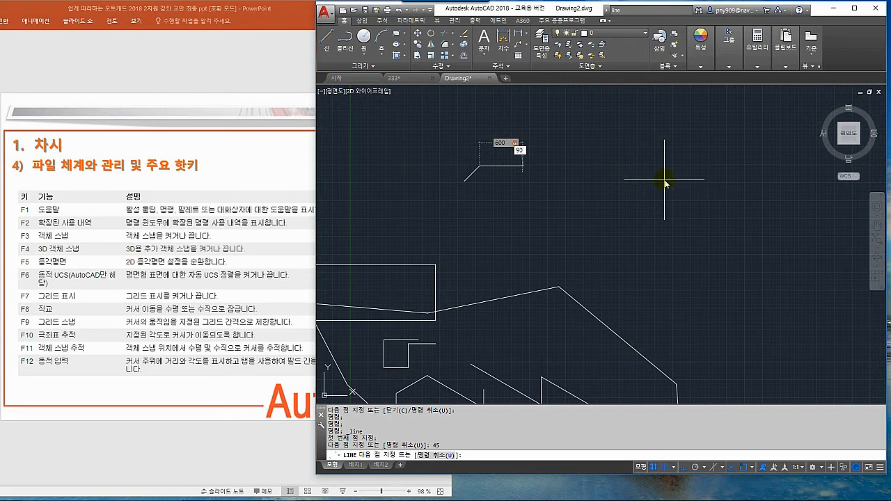
pyautogui.press('Return')
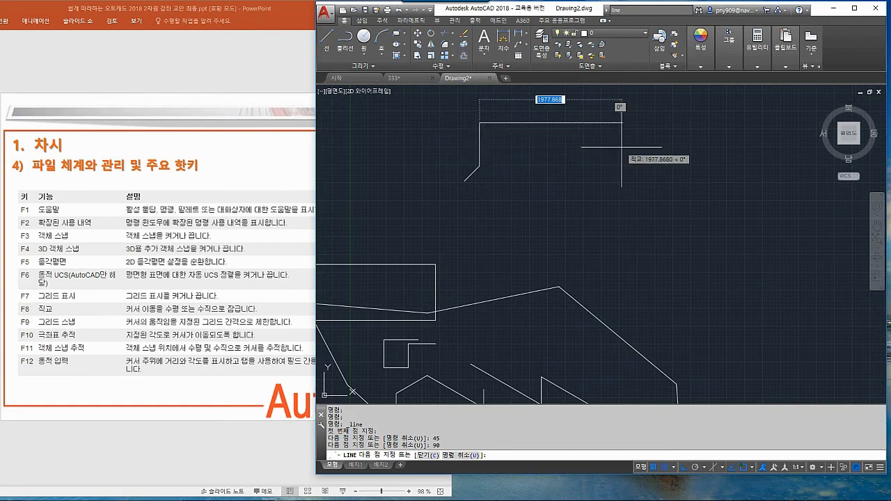
pyautogui.press('Return')
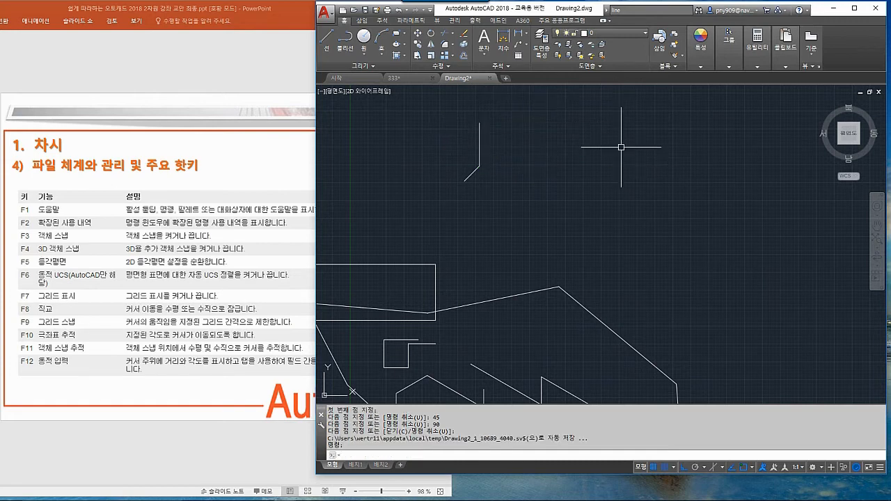
# Step: Start a new line to the right of the two-segment line, with dynamic input turned off before placing its first point
pyautogui.moveTo(538, 183); pyautogui.dragTo(527, 225, button='middle')
pyautogui.scroll(2, 507, 209)
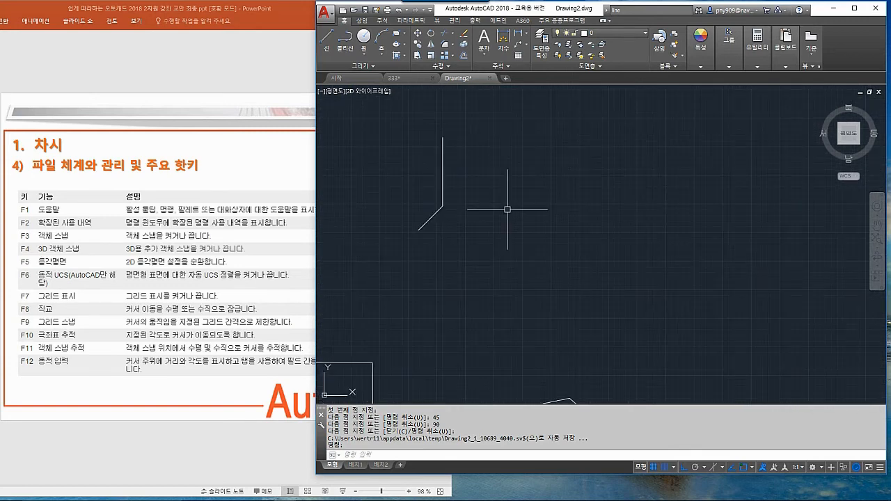
pyautogui.click(327, 42)
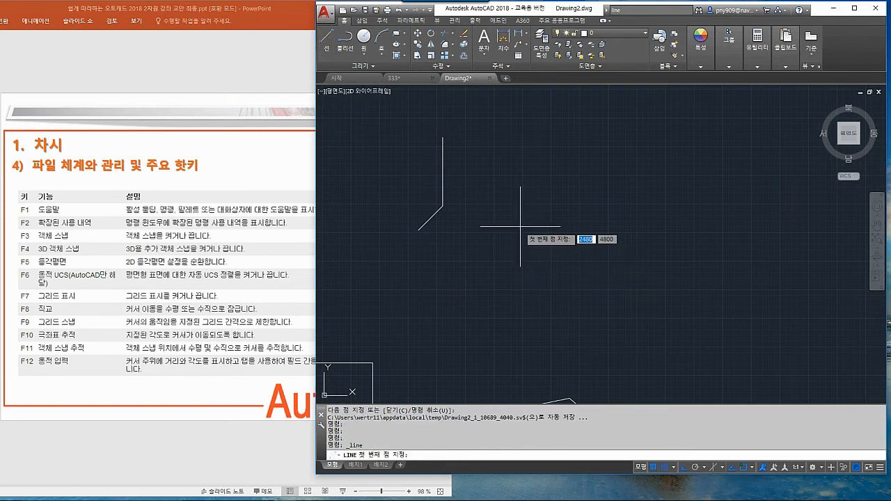
pyautogui.press('F12')
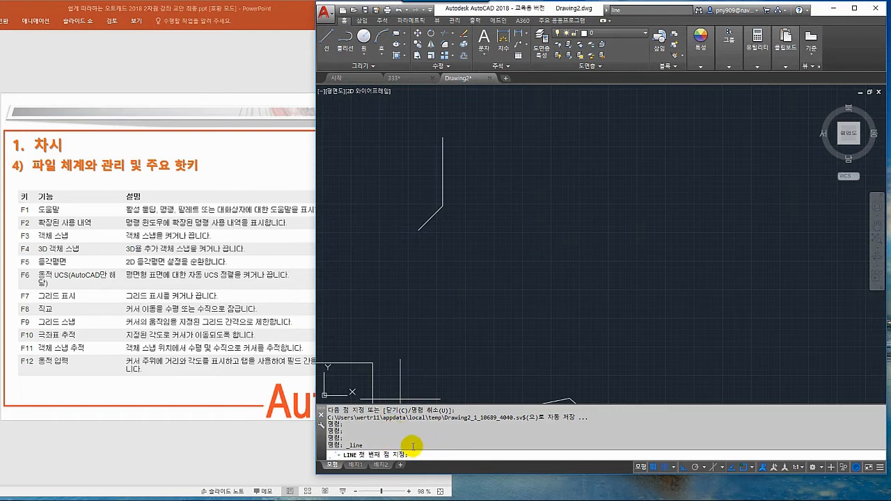
pyautogui.click(499, 256)
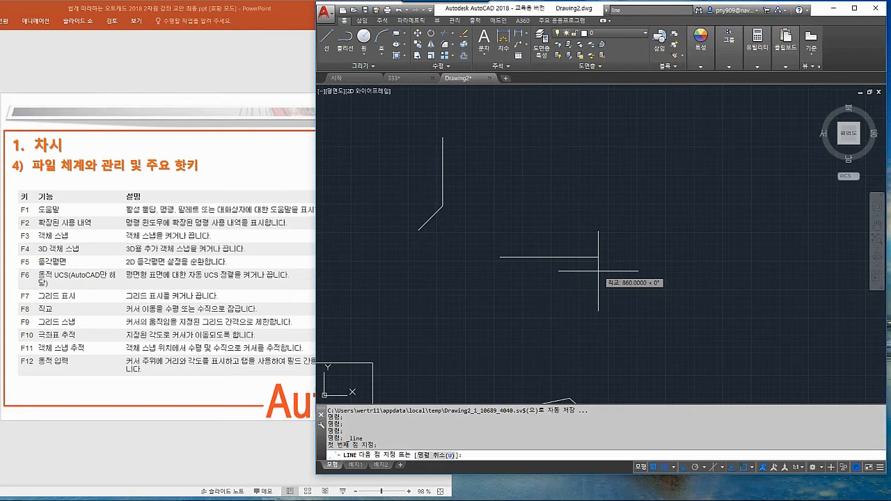
pyautogui.press('F8')
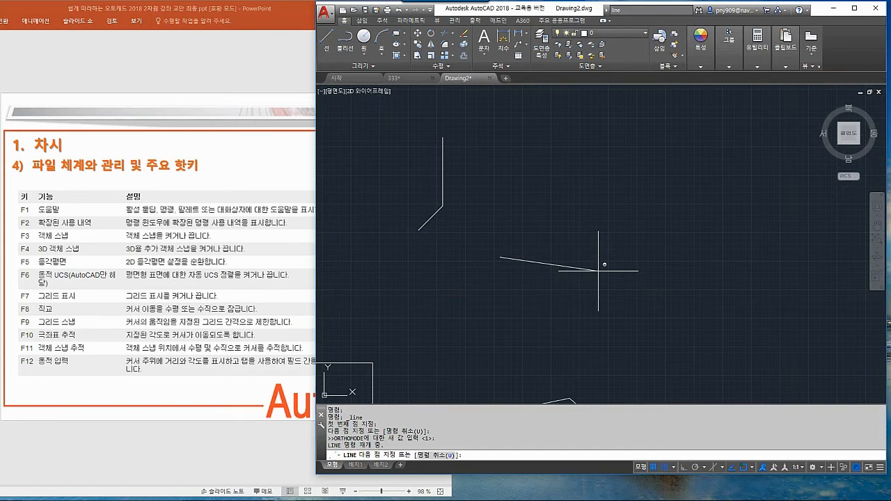
pyautogui.write('@')
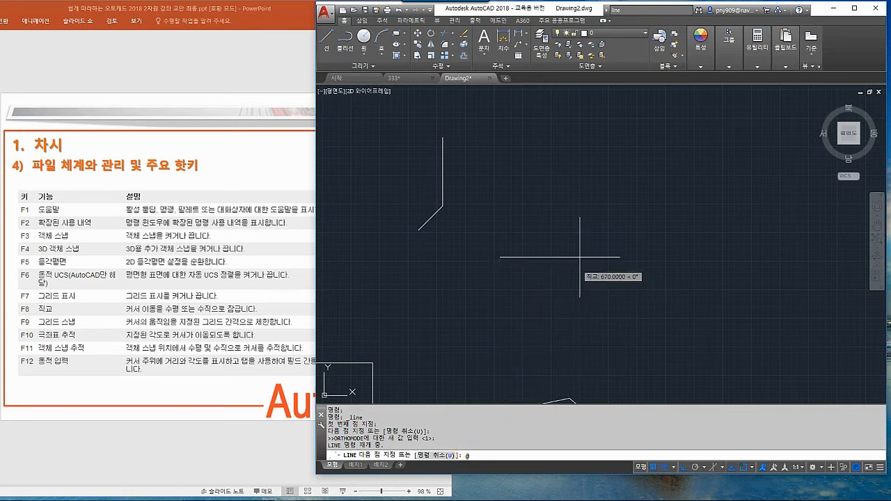
pyautogui.write('1000')
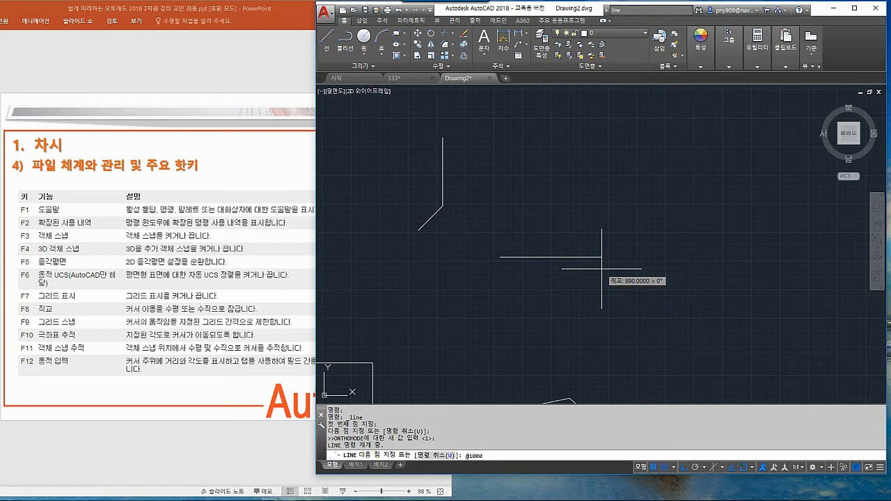
pyautogui.write('<45')
pyautogui.press('Return')
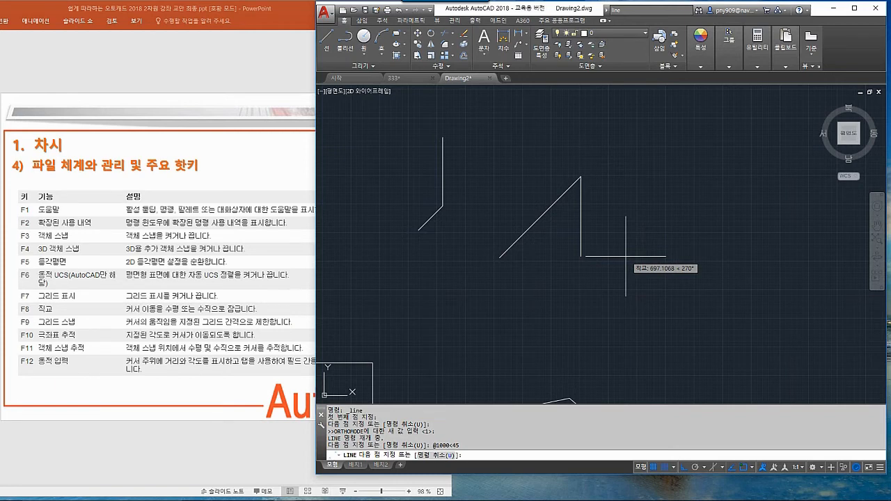
# Step: Finish the new line after its 45° segment
pyautogui.press('Return')
pyautogui.moveTo(626, 256); pyautogui.dragTo(567, 258, button='middle')
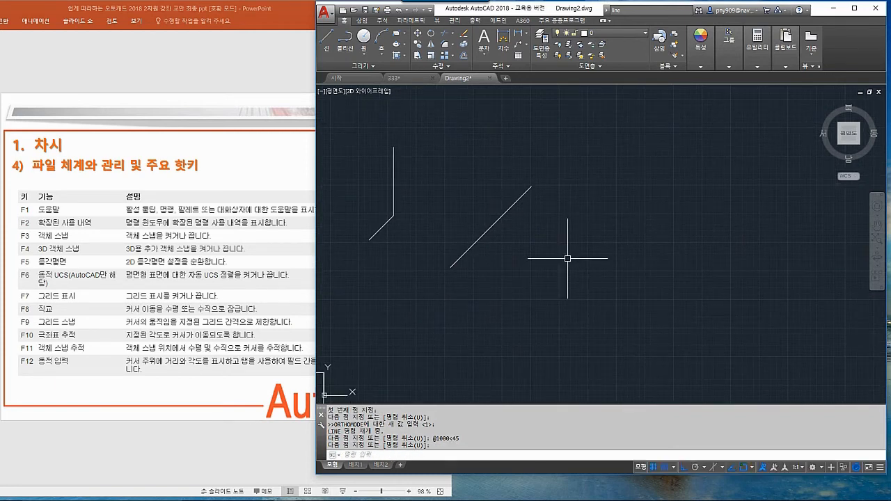
pyautogui.click(324, 43)
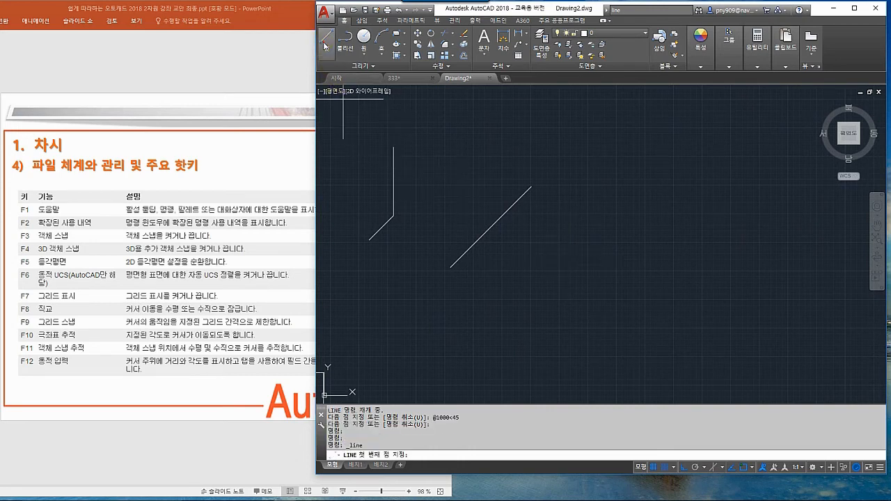
pyautogui.click(523, 288)
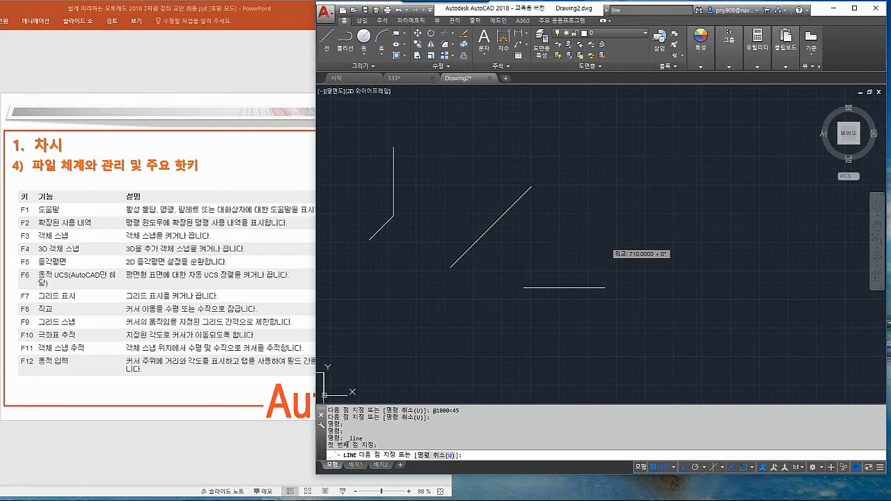
pyautogui.press('Escape')
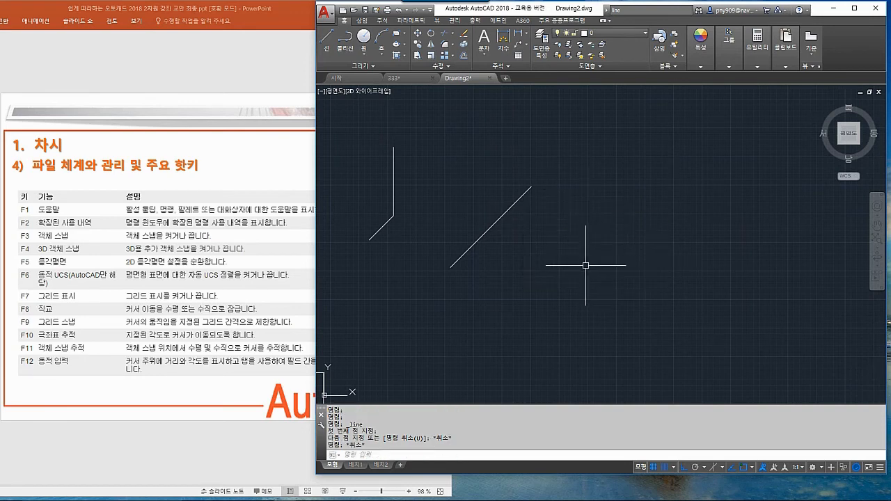
# Step: Turn dynamic input back on and draw a 1000-unit line at 45° to the right of the existing diagonal line
pyautogui.click(326, 39)
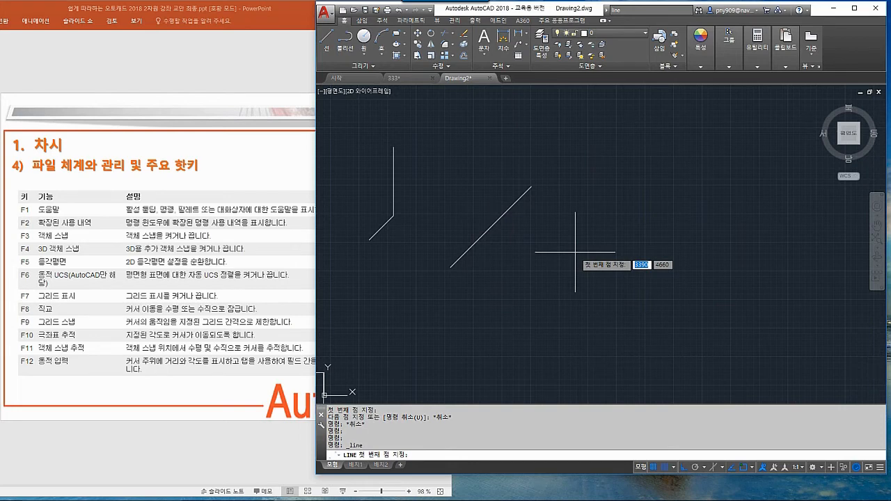
pyautogui.click(543, 281)
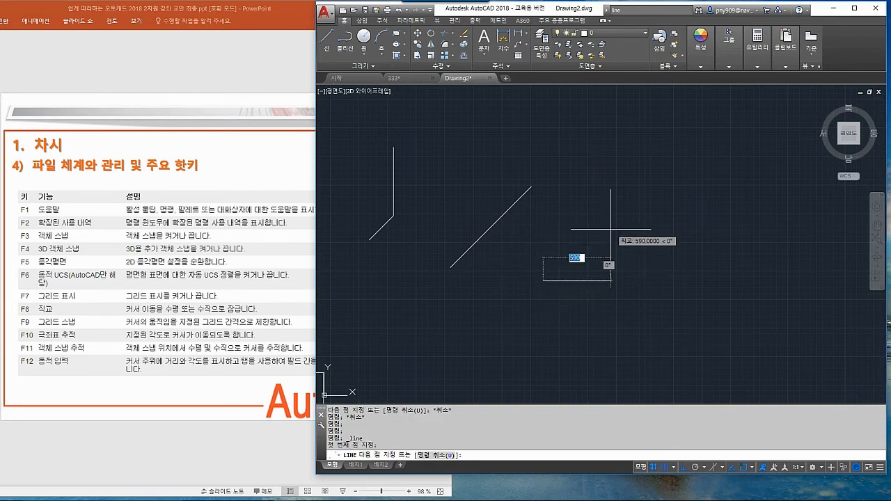
pyautogui.write('1000')
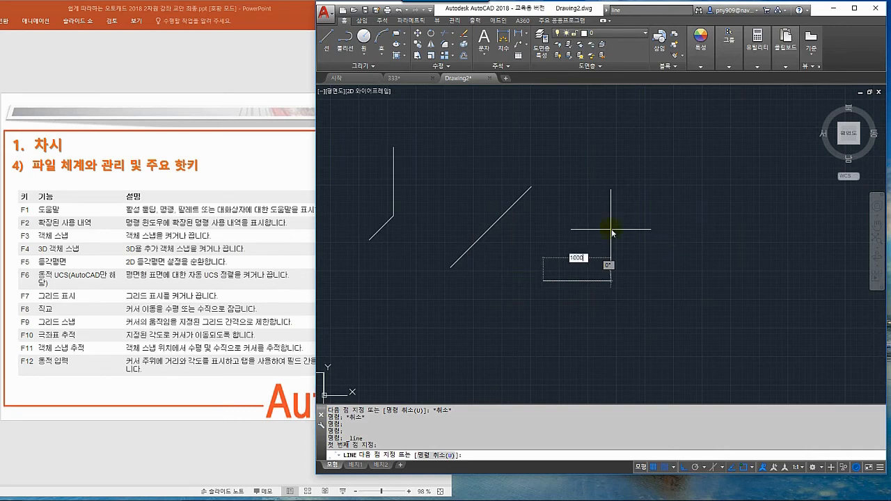
pyautogui.press('Tab')
pyautogui.write('45')
pyautogui.press('Return')
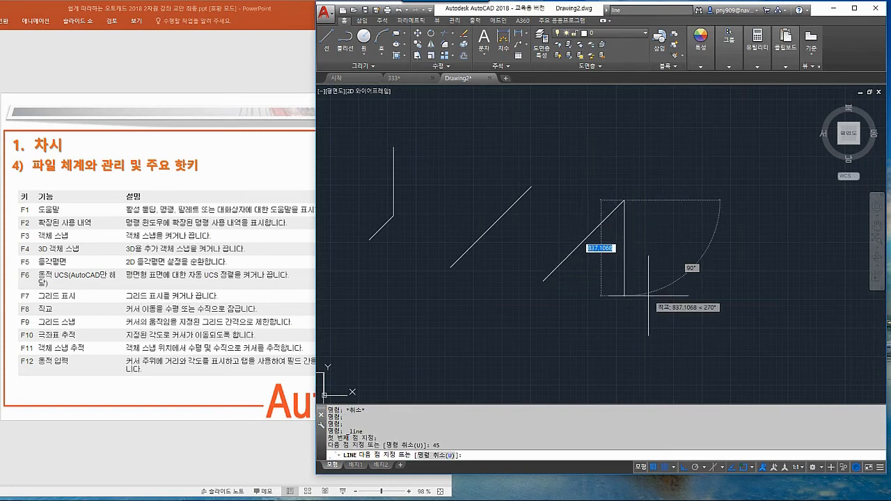
pyautogui.press('Return')
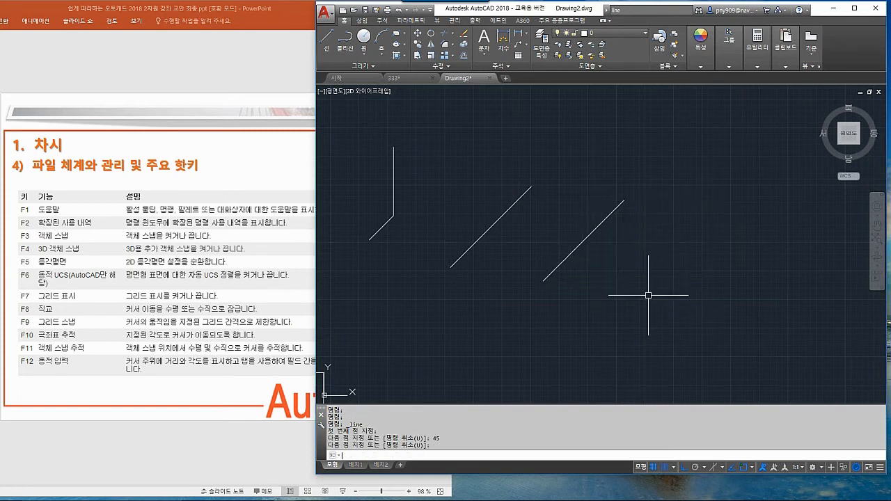
pyautogui.moveTo(591, 261); pyautogui.dragTo(602, 271, button='middle')
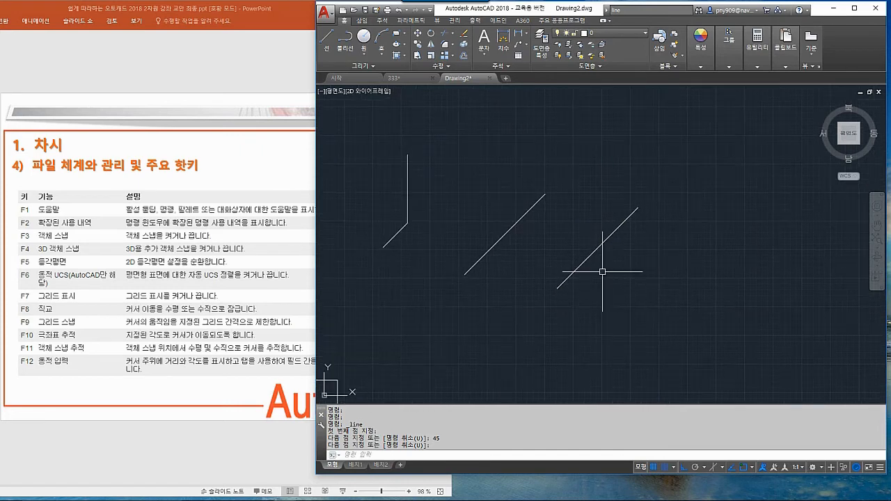
# Step: Draw a circle in the empty area right of the diagonal lines, switching ortho off before setting its radius
pyautogui.write('l')
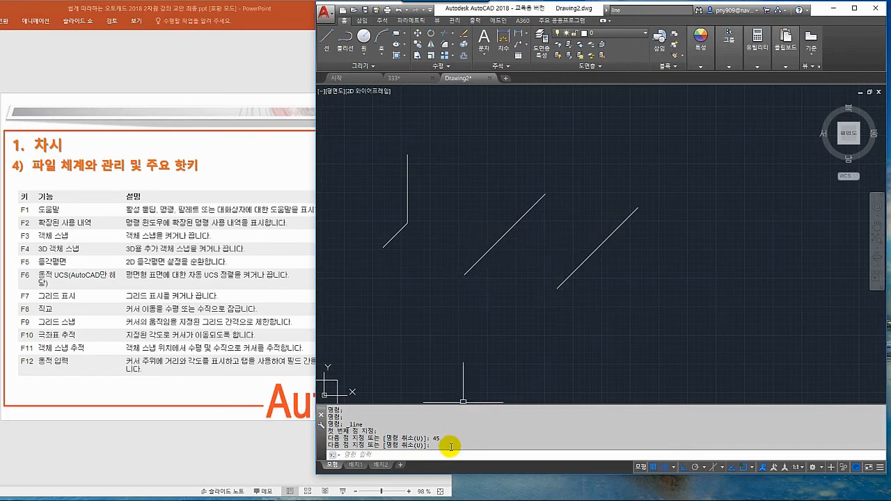
pyautogui.moveTo(506, 273); pyautogui.dragTo(541, 272, button='middle')
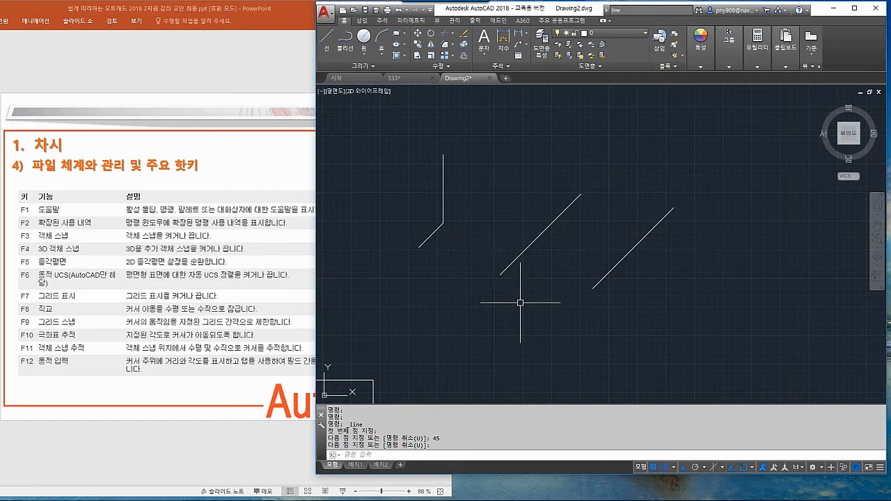
pyautogui.scroll(-1, 165, 272)
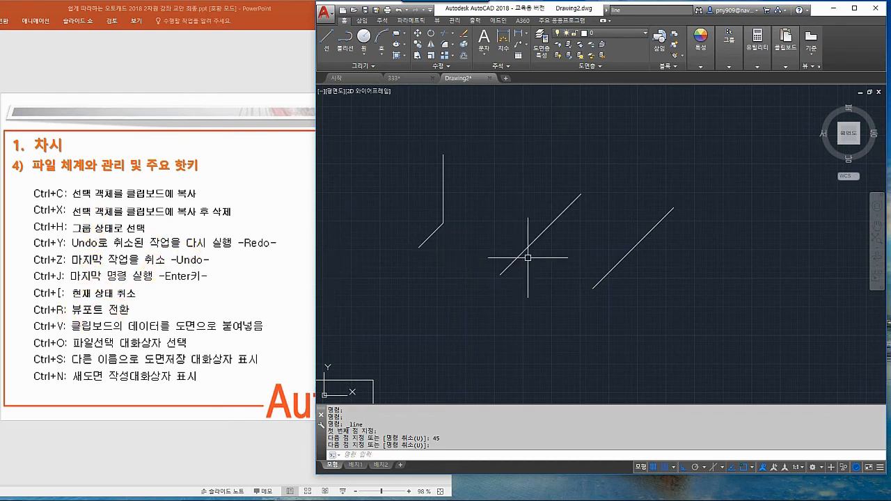
pyautogui.moveTo(540, 253); pyautogui.dragTo(515, 281, button='middle')
pyautogui.scroll(-4, 538, 229)
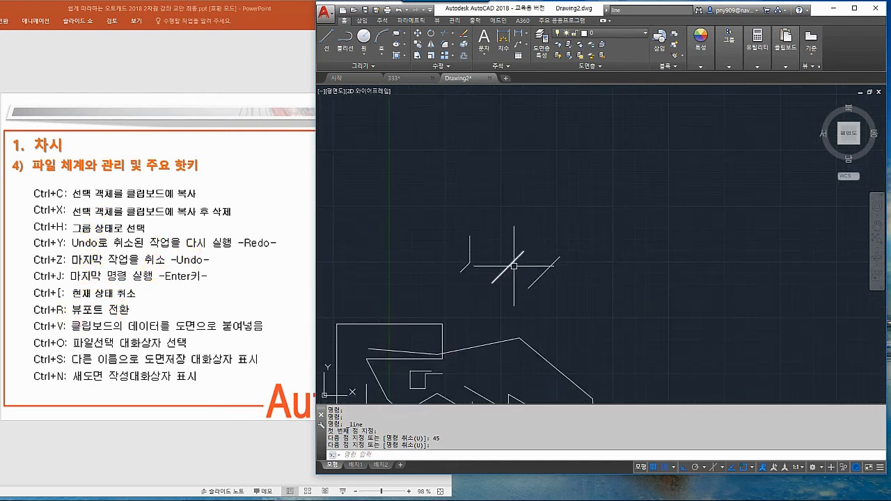
pyautogui.moveTo(539, 227)
pyautogui.mouseDown(button='middle')
pyautogui.moveTo(449, 230)
pyautogui.moveTo(507, 223)
pyautogui.mouseUp(button='middle')
pyautogui.scroll(2, 495, 220)
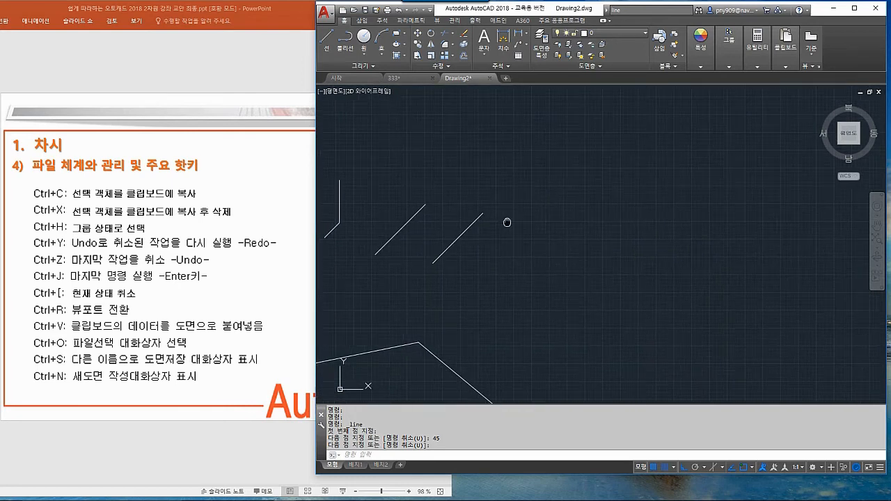
pyautogui.click(362, 39)
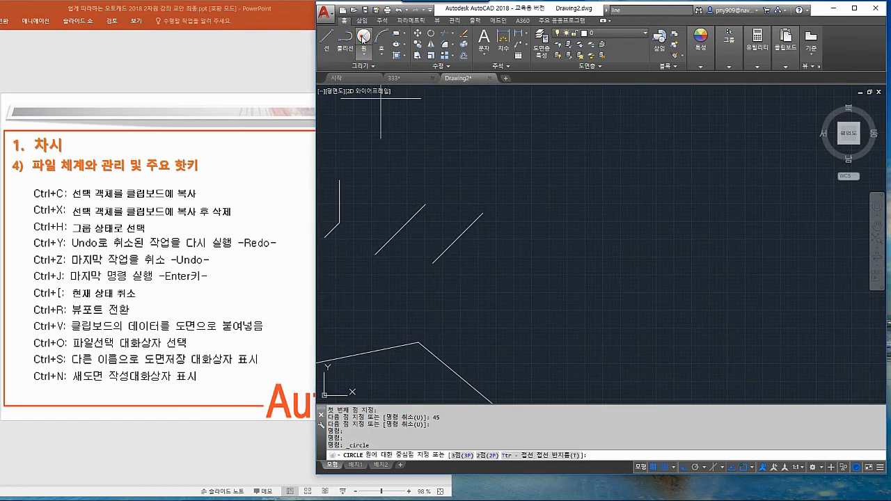
pyautogui.click(582, 274)
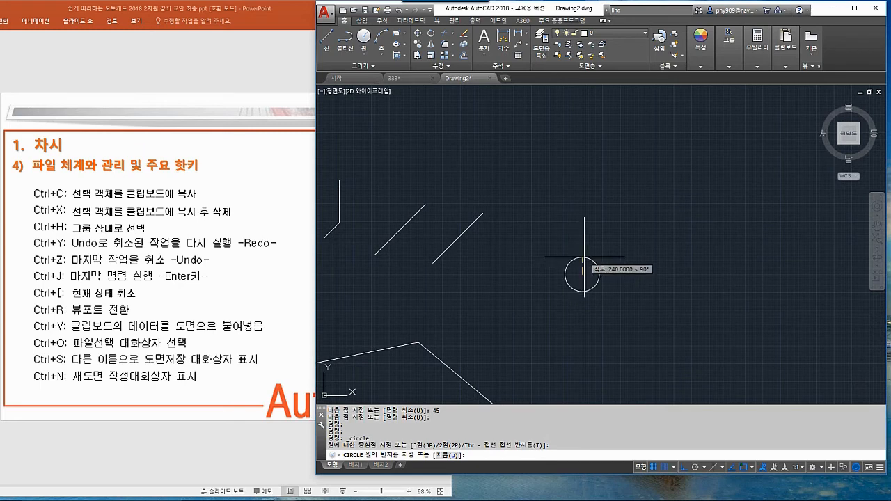
pyautogui.press('F8')
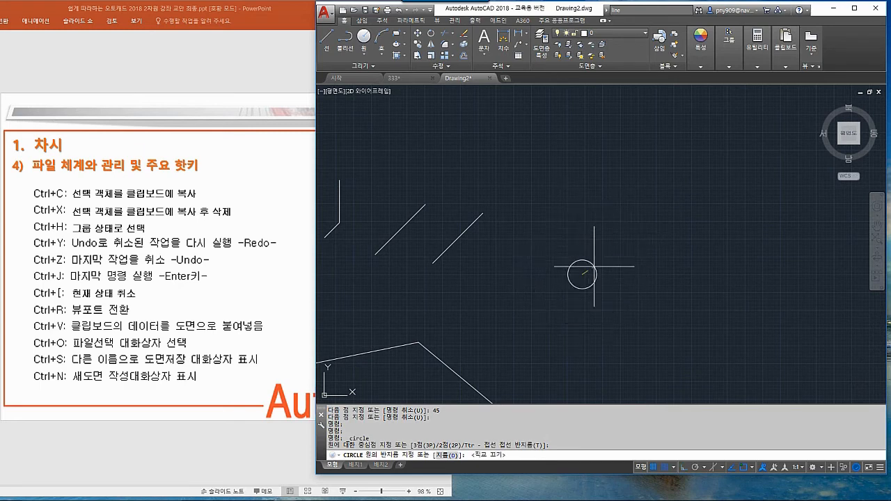
pyautogui.click(617, 239)
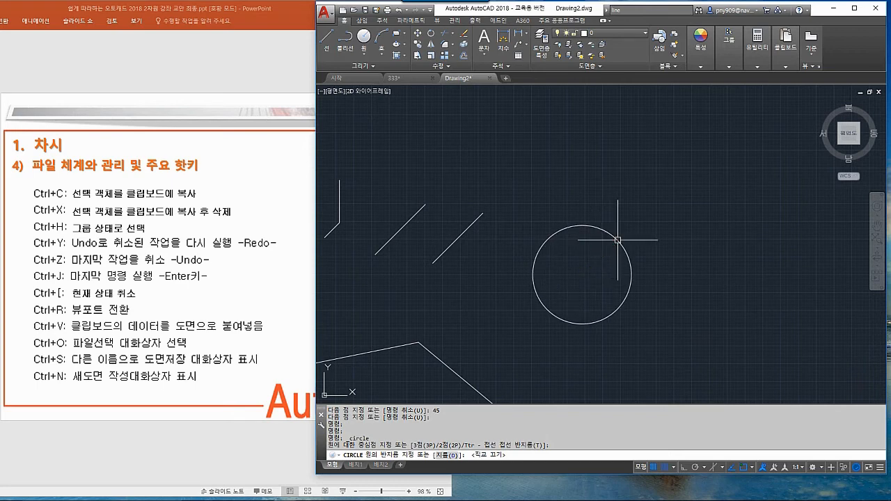
# Step: Copy the circle to the clipboard and paste a duplicate to its right, level with the original
pyautogui.moveTo(612, 276); pyautogui.dragTo(554, 259, button='middle')
pyautogui.scroll(2, 561, 265)
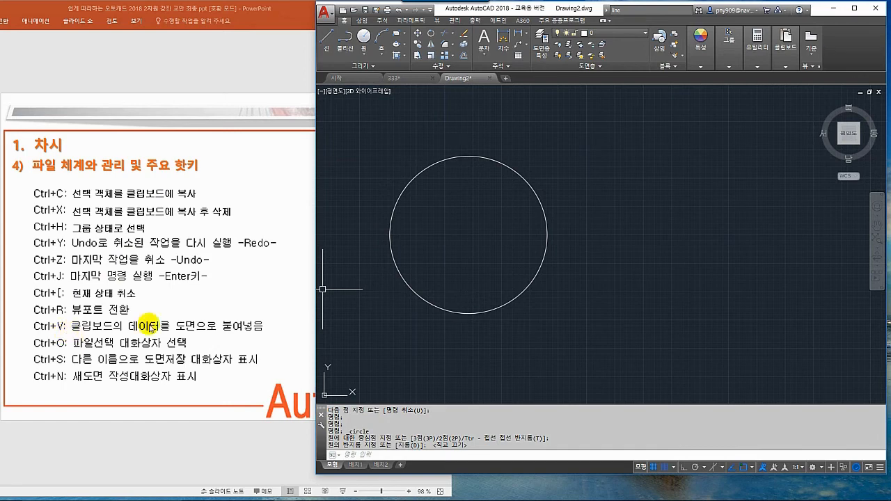
pyautogui.click(415, 298)
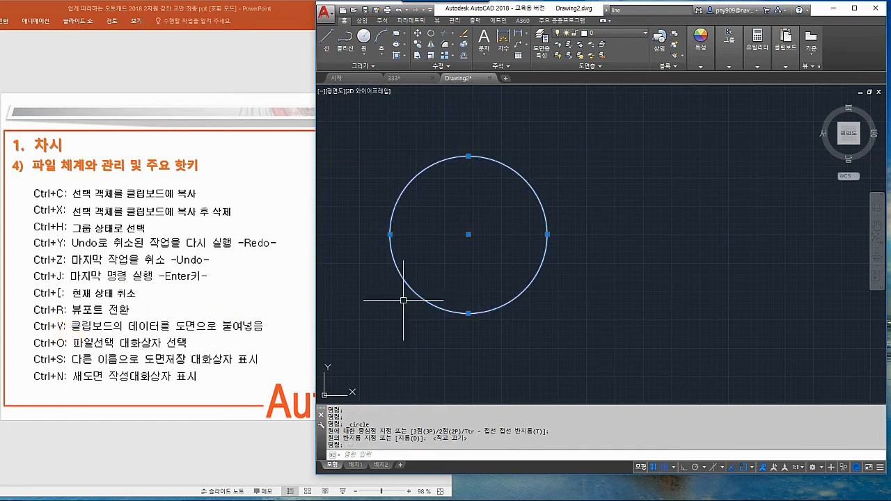
pyautogui.hotkey('ctrl', 'c')
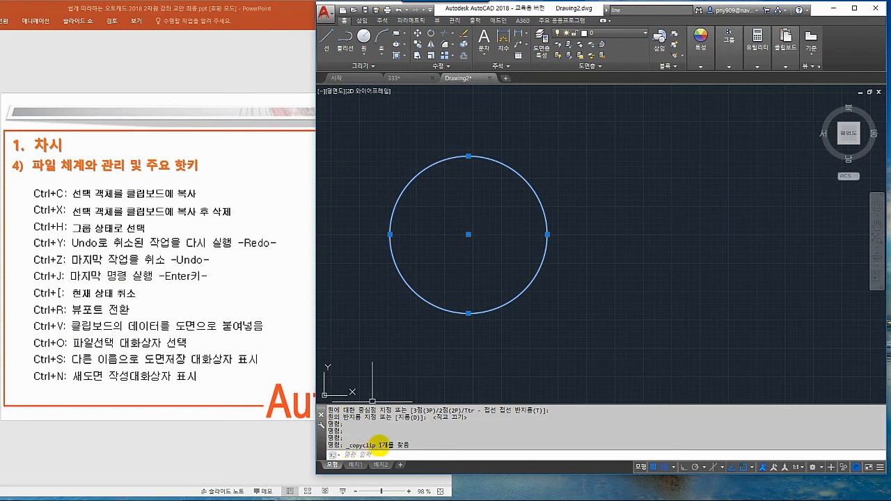
pyautogui.hotkey('ctrl', 'v')
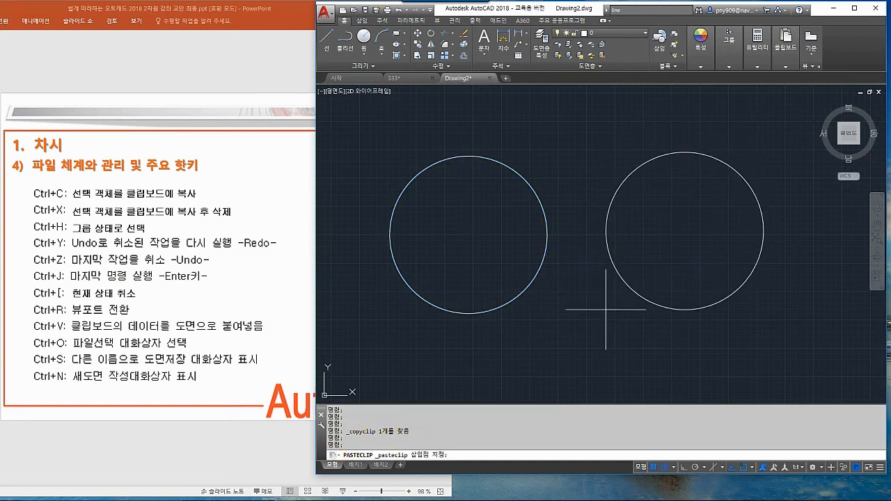
pyautogui.click(628, 314)
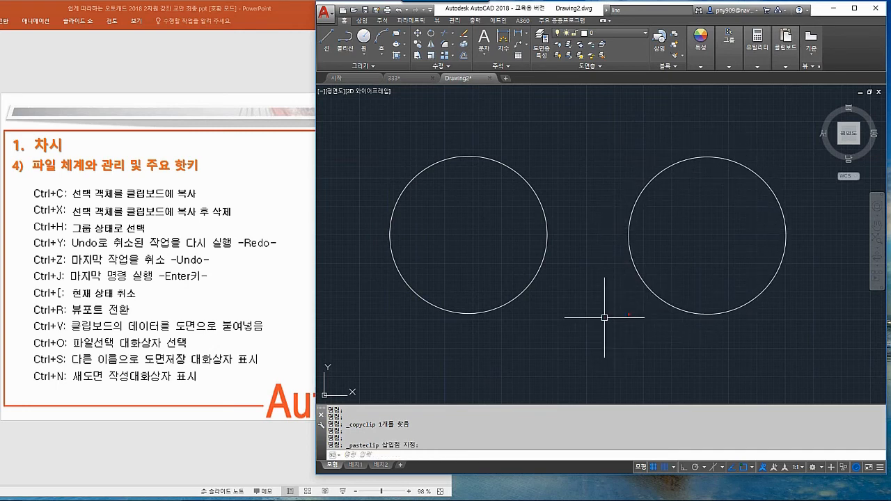
# Step: Cut both circles to the clipboard and paste them back farther up and to the right
pyautogui.scroll(-4, 525, 307)
pyautogui.scroll(2, 509, 292)
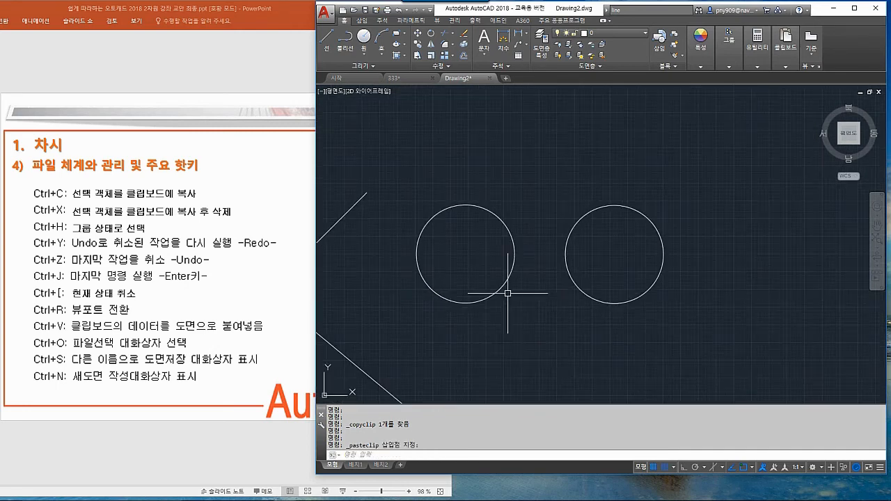
pyautogui.click(433, 215)
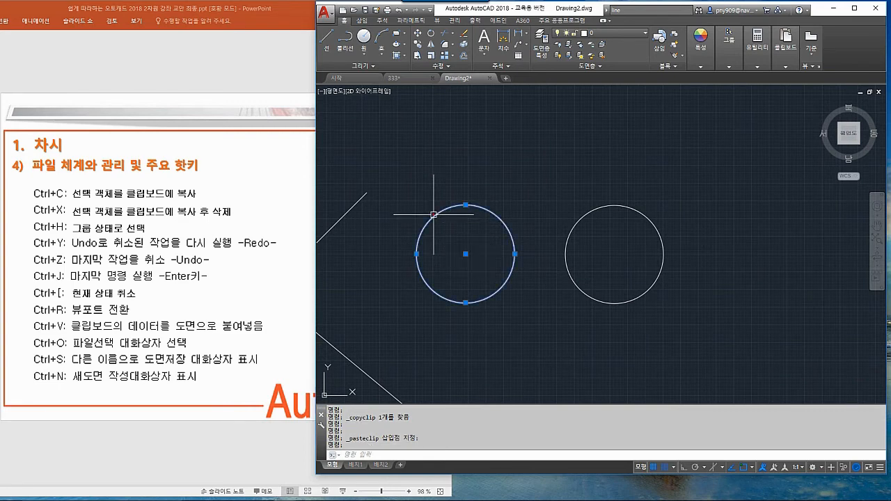
pyautogui.click(565, 227)
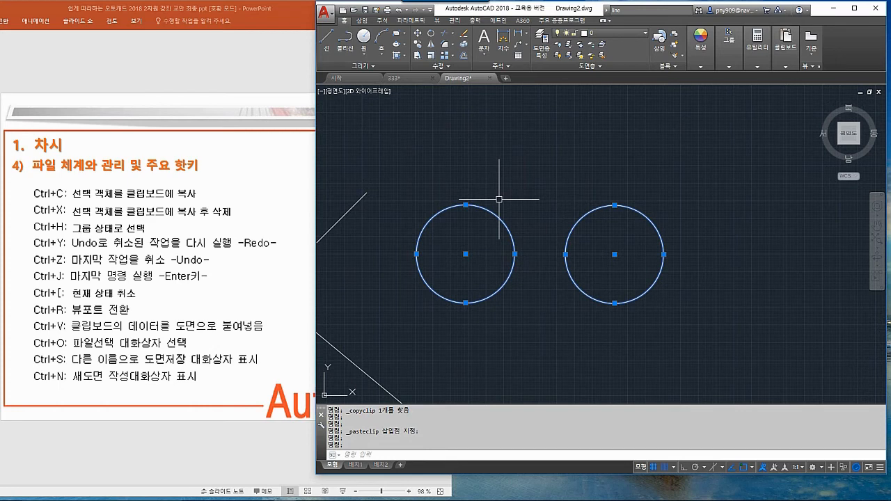
pyautogui.hotkey('ctrl', 'x')
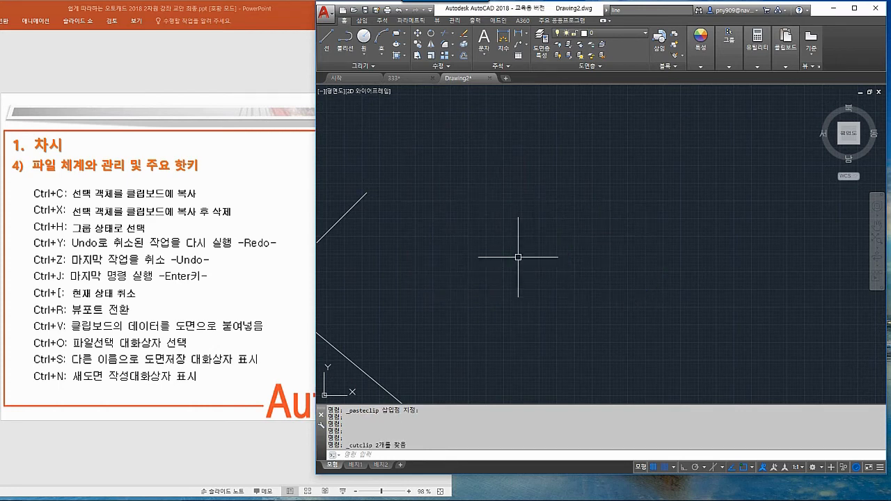
pyautogui.hotkey('ctrl', 'v')
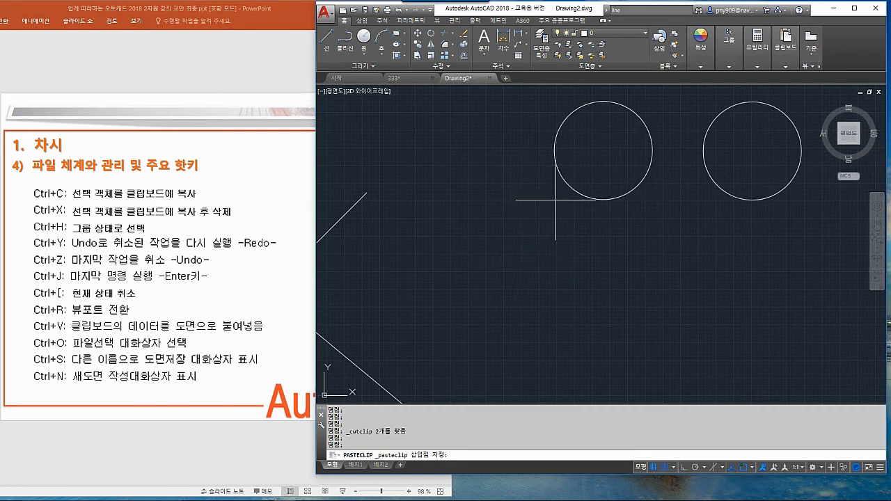
pyautogui.click(559, 199)
# Step: Paste the pair of circles again directly below the pasted pair, forming a two-by-two arrangement
pyautogui.moveTo(538, 255); pyautogui.dragTo(467, 273, button='middle')
pyautogui.hotkey('ctrl', 'v')
pyautogui.click(489, 341)
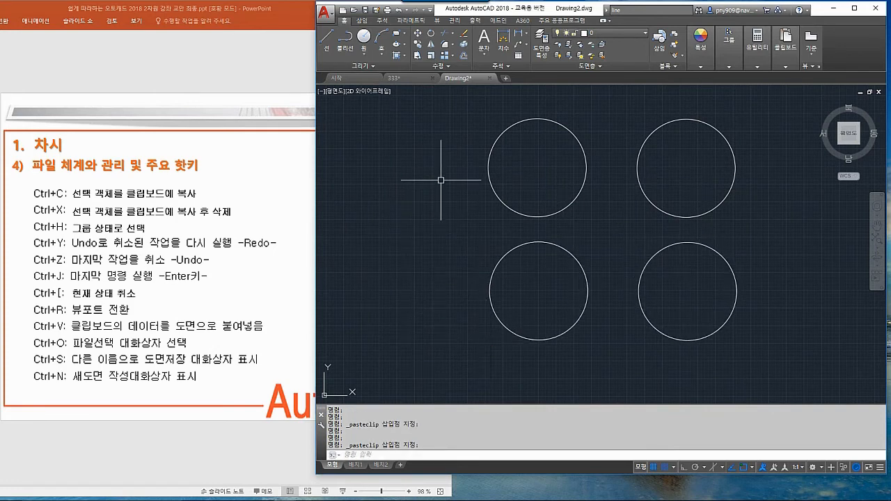
# Step: Draw a single diagonal line rising to the right in the empty area right of the four circles
pyautogui.moveTo(439, 193); pyautogui.dragTo(483, 213, button='middle')
pyautogui.moveTo(535, 249); pyautogui.dragTo(462, 239, button='middle')
pyautogui.scroll(-4, 547, 263)
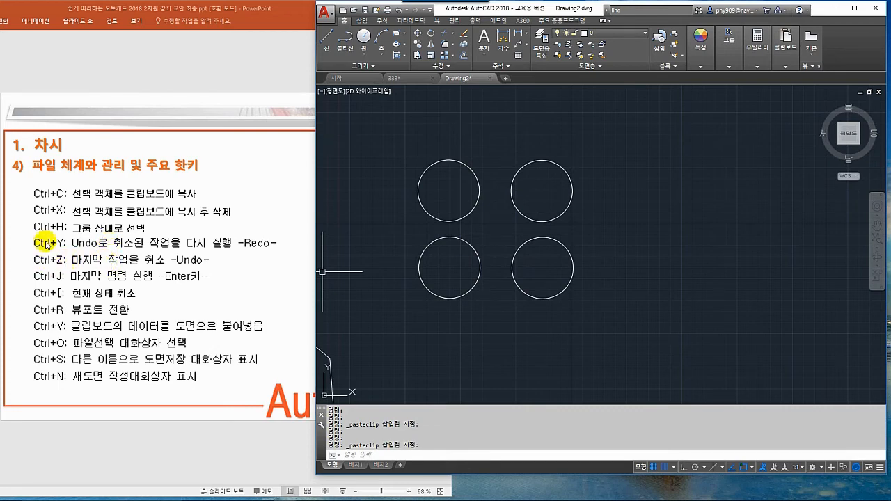
pyautogui.scroll(-4, 529, 272)
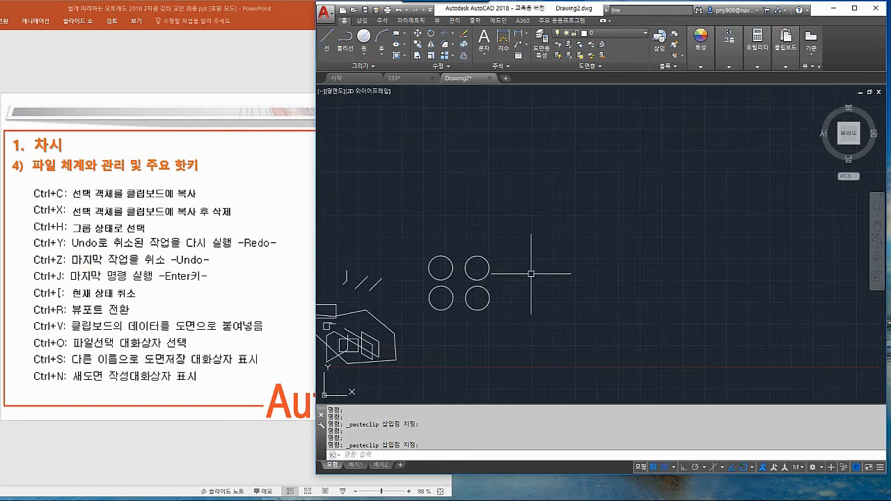
pyautogui.scroll(4, 481, 240)
pyautogui.scroll(-2, 480, 240)
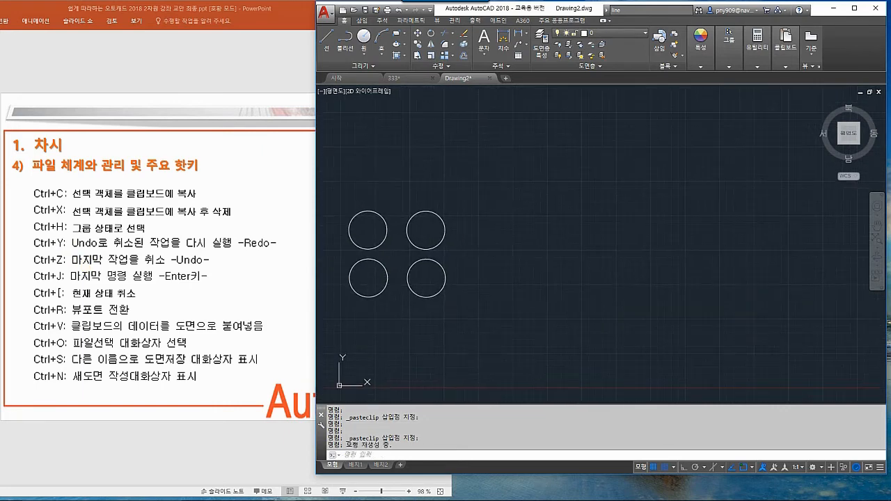
pyautogui.click(325, 46)
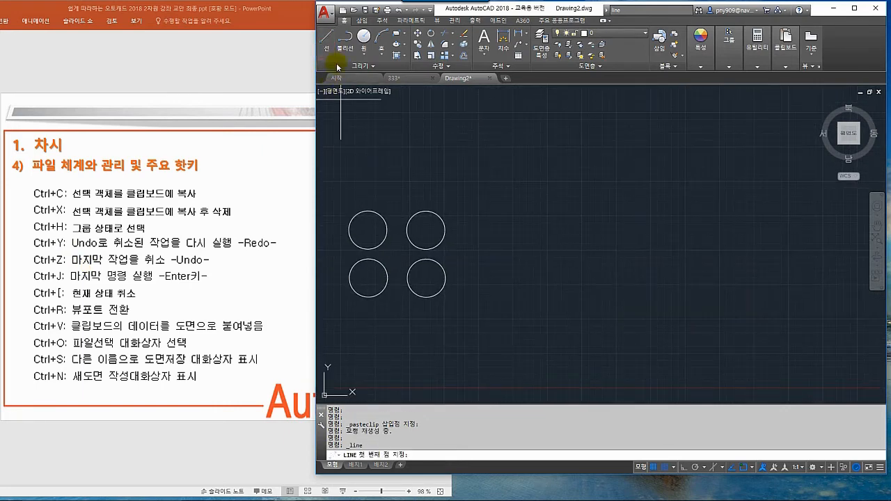
pyautogui.click(497, 251)
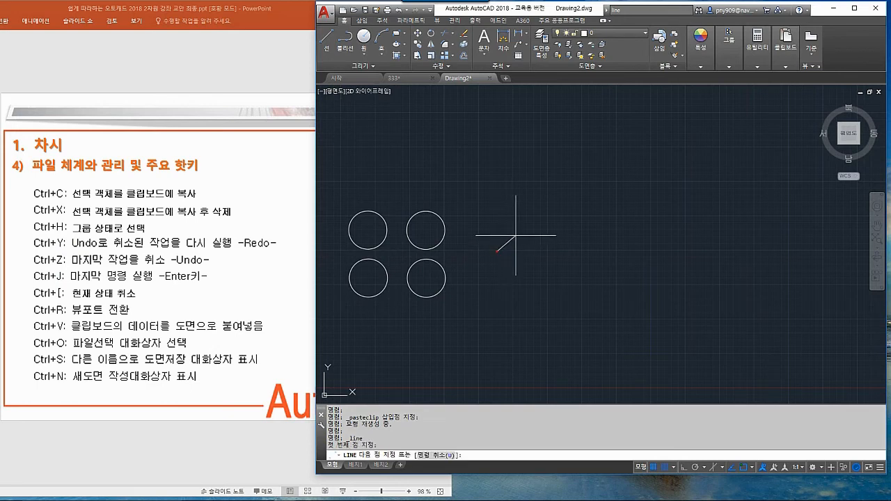
pyautogui.click(546, 207)
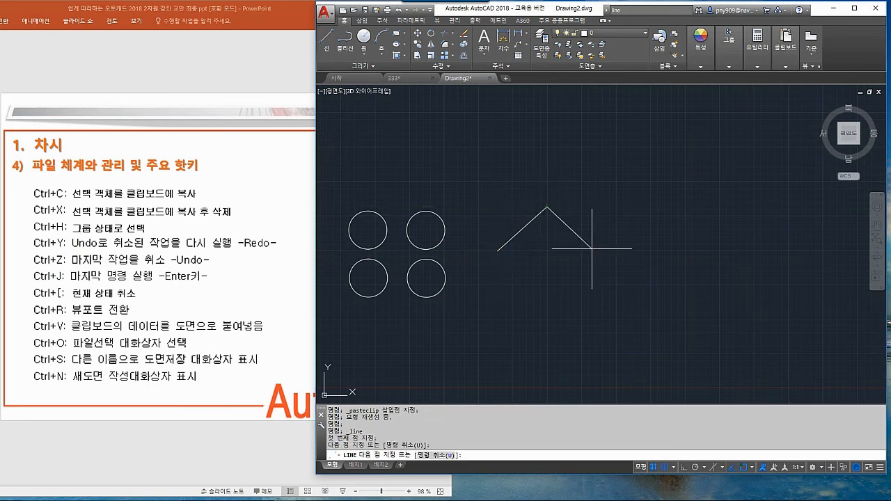
pyautogui.press('Return')
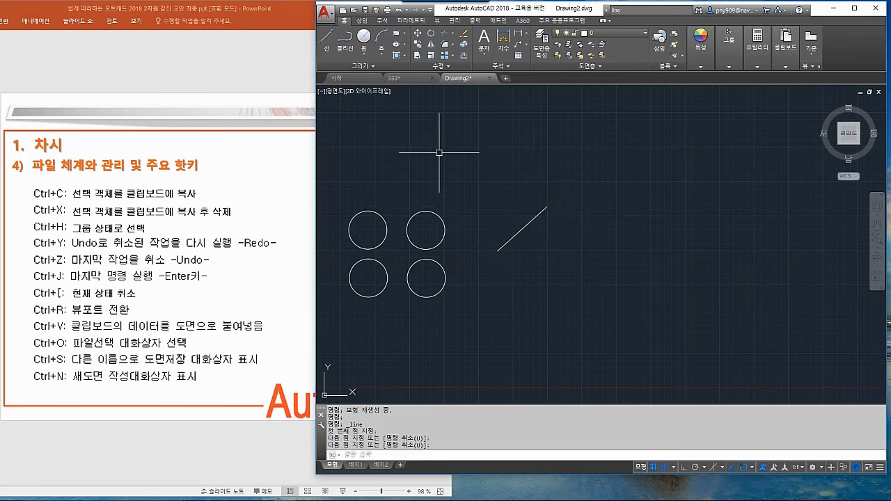
# Step: Draw a circle with a radius of about 723 to the right of the new diagonal line
pyautogui.click(364, 40)
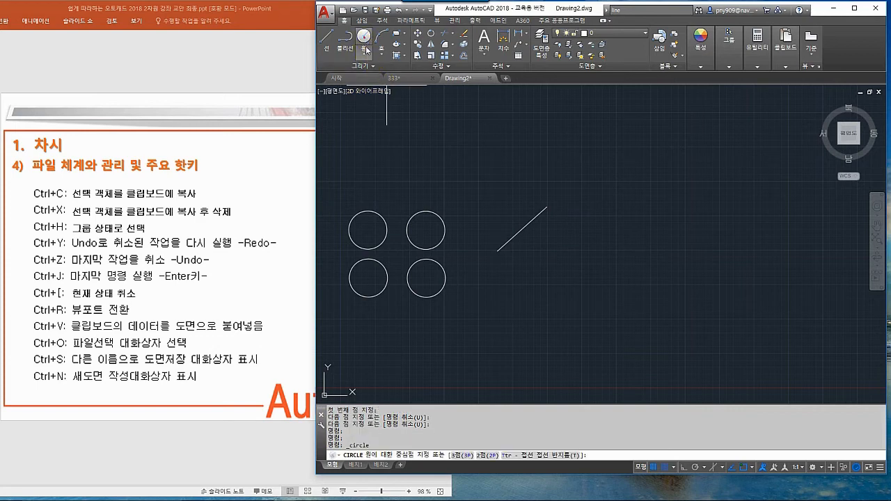
pyautogui.click(609, 228)
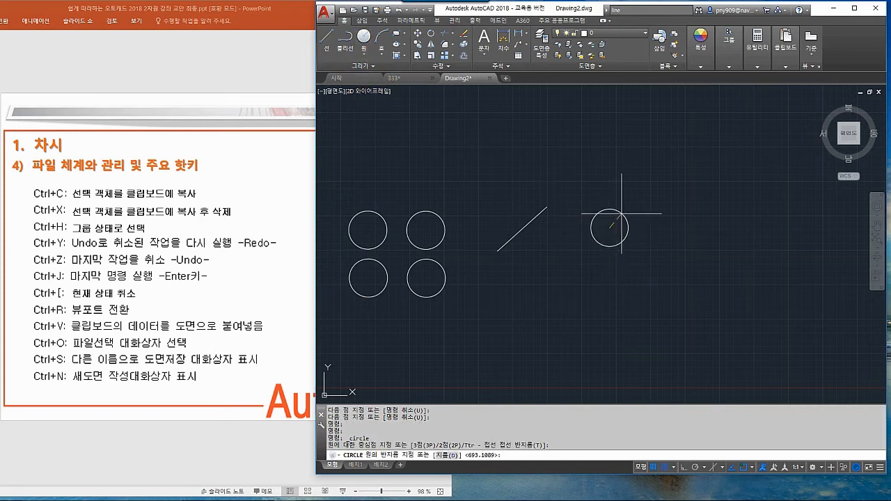
pyautogui.click(623, 214)
pyautogui.moveTo(618, 229); pyautogui.dragTo(598, 247, button='middle')
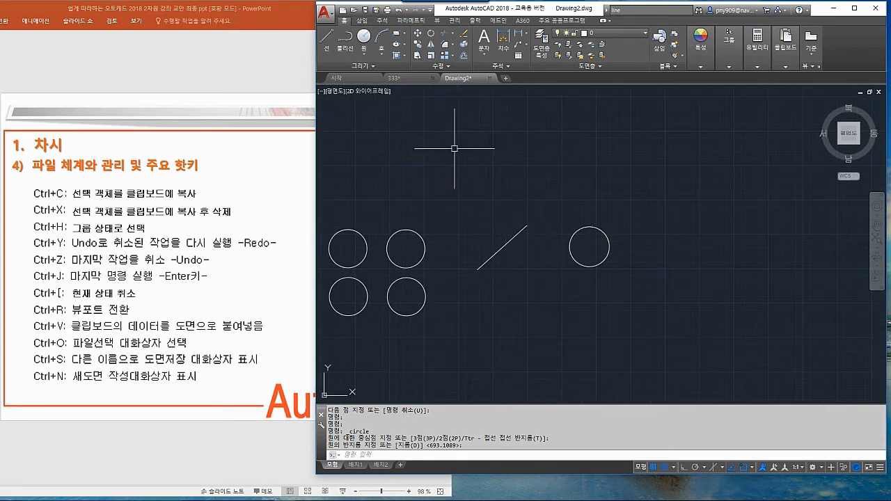
# Step: Draw a nearly square rectangle to the right of the new circle, level with it
pyautogui.click(397, 37)
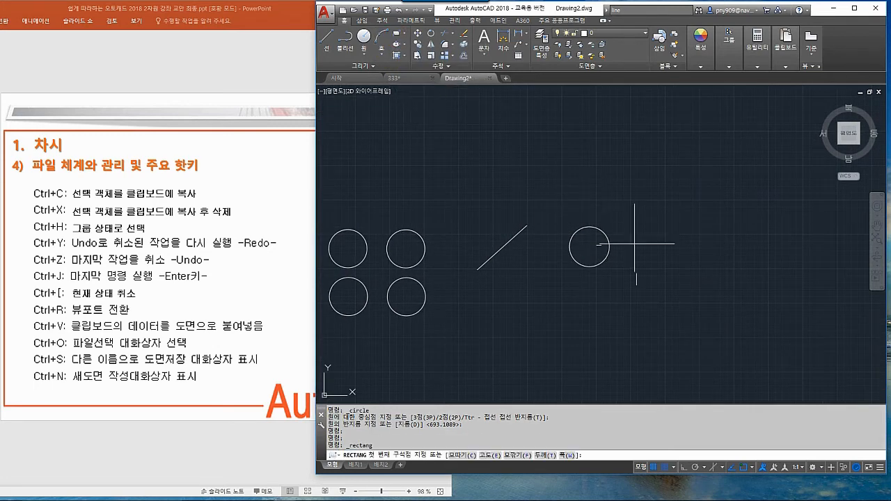
pyautogui.click(650, 263)
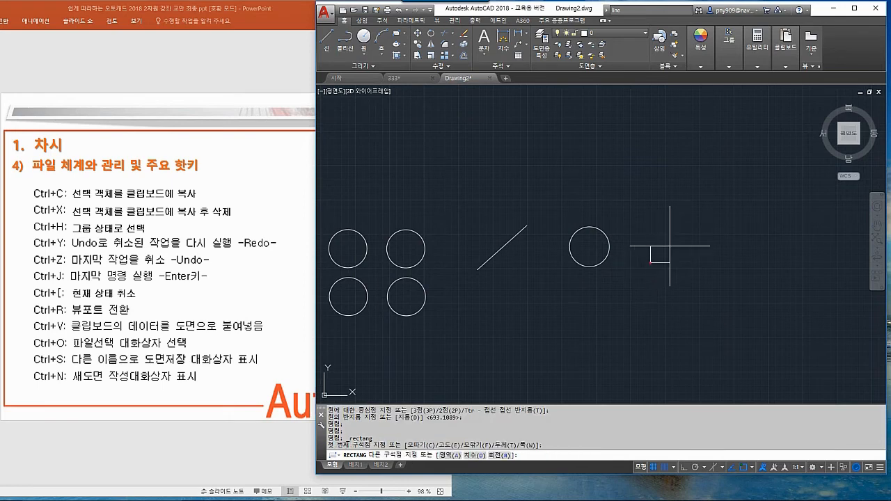
pyautogui.click(693, 225)
pyautogui.moveTo(587, 243); pyautogui.dragTo(542, 263, button='middle')
pyautogui.scroll(2, 541, 262)
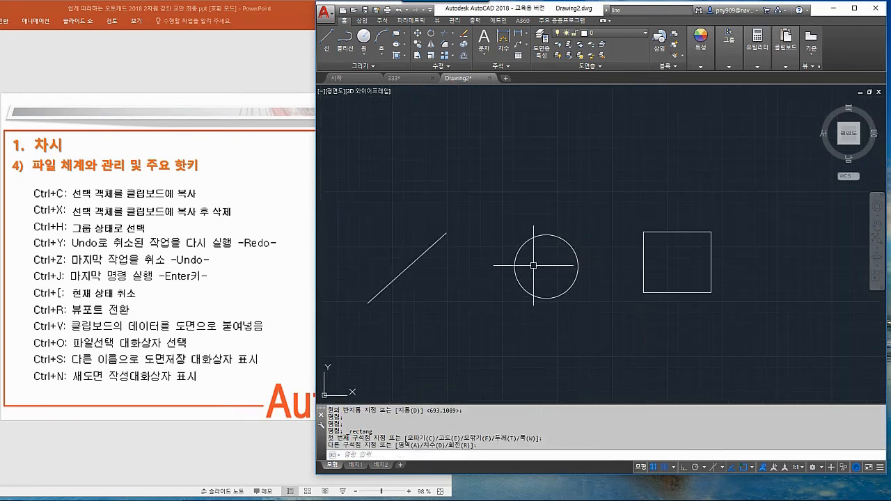
# Step: Undo the rectangle, the circle, the diagonal line and both pastes of the circle pair one after another
pyautogui.scroll(-4, 600, 287)
pyautogui.moveTo(603, 292); pyautogui.dragTo(676, 276, button='middle')
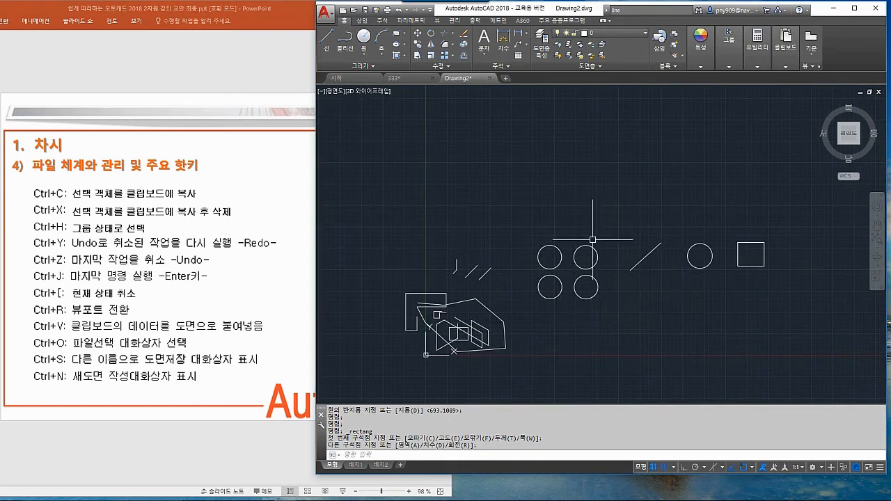
pyautogui.moveTo(741, 293); pyautogui.dragTo(589, 299, button='middle')
pyautogui.scroll(4, 551, 268)
pyautogui.moveTo(549, 269); pyautogui.dragTo(612, 269, button='middle')
pyautogui.scroll(-2, 612, 270)
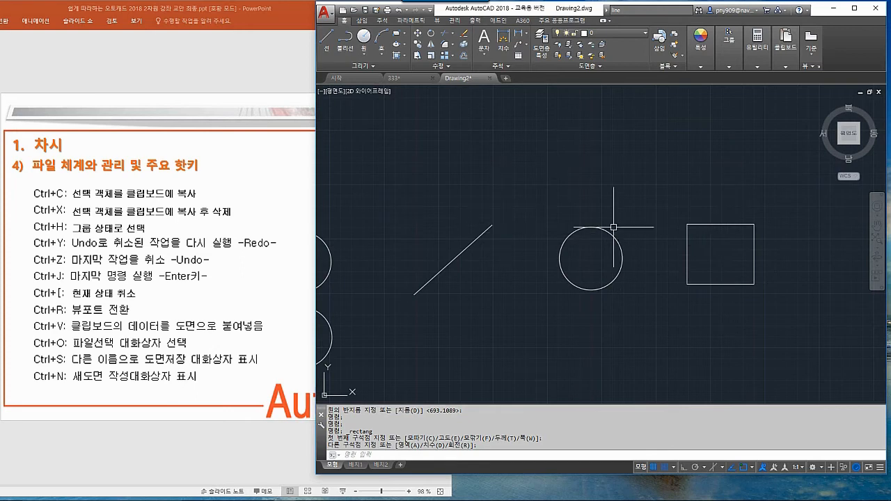
pyautogui.hotkey('ctrl', 'z')
pyautogui.hotkey('ctrl', 'z')
pyautogui.hotkey('ctrl', 'z')
pyautogui.hotkey('ctrl', 'z')
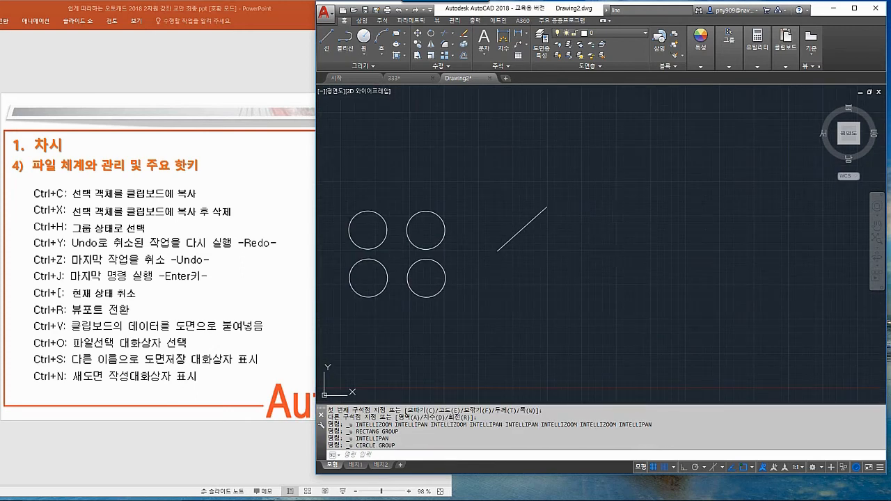
pyautogui.hotkey('ctrl', 'z')
pyautogui.hotkey('ctrl', 'z')
pyautogui.hotkey('ctrl', 'z')
pyautogui.hotkey('ctrl', 'z')
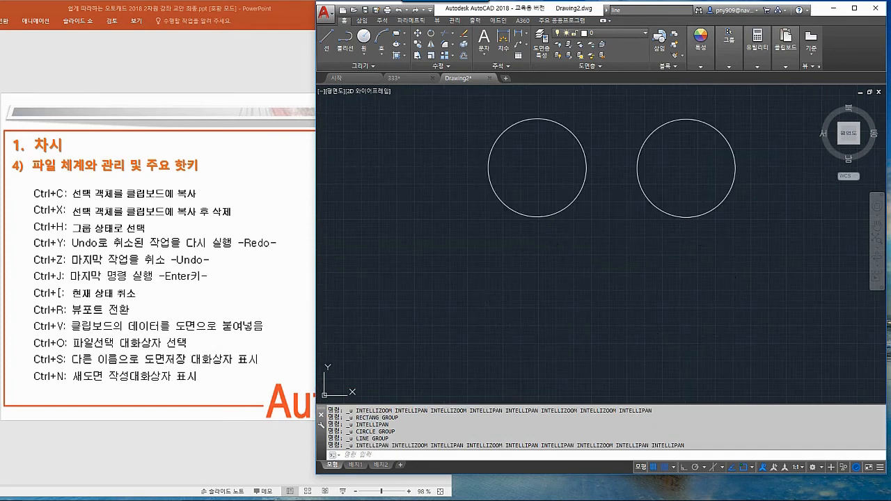
pyautogui.hotkey('ctrl', 'z')
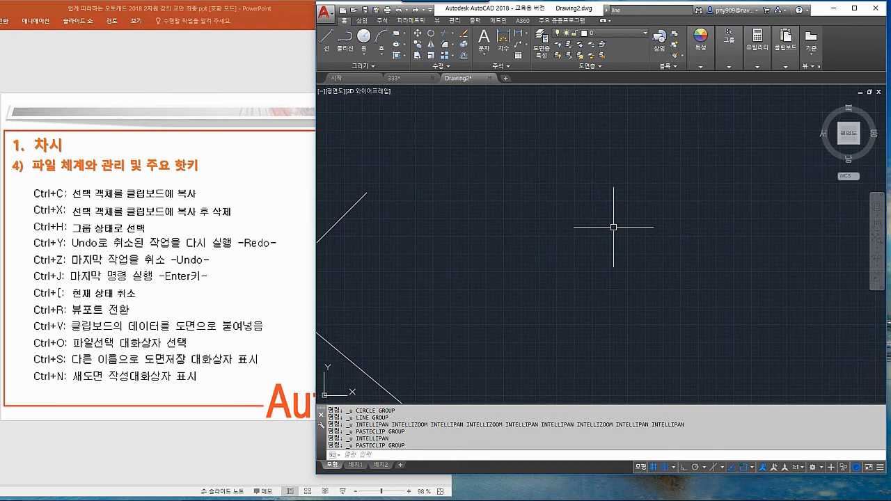
# Step: Redo the undone operations until both circle pairs, the diagonal line, the circle and the rectangle are restored
pyautogui.hotkey('ctrl', 'y')
pyautogui.hotkey('ctrl', 'y')
pyautogui.hotkey('ctrl', 'y')
pyautogui.hotkey('ctrl', 'y')
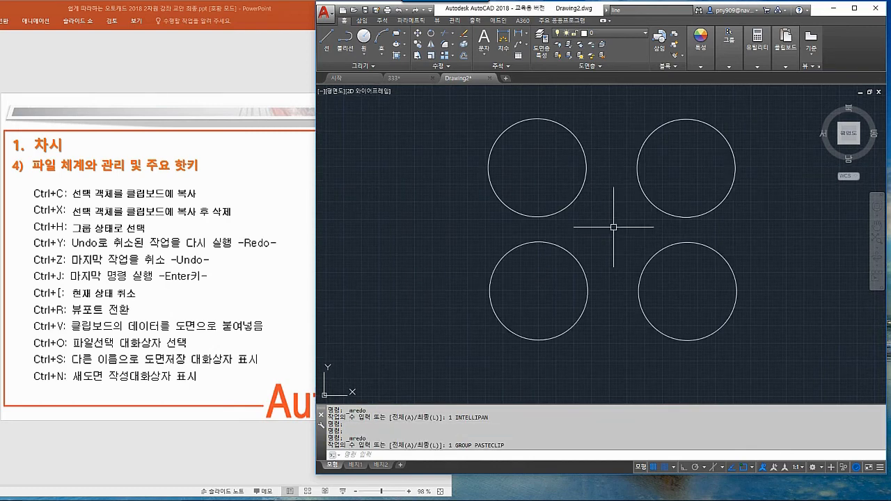
pyautogui.hotkey('ctrl', 'y')
pyautogui.hotkey('ctrl', 'y')
pyautogui.hotkey('ctrl', 'y')
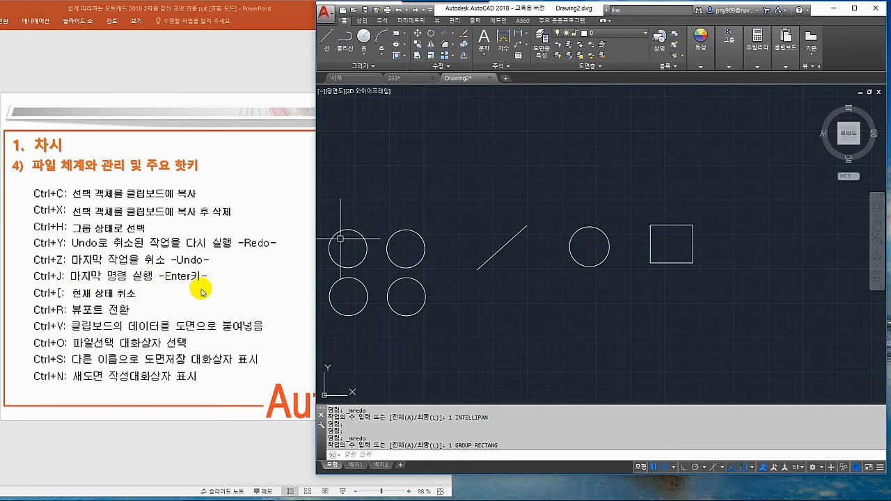
# Step: Draw a larger circle below the diagonal line, repeating the Circle command once and cancelling it
pyautogui.moveTo(493, 277); pyautogui.dragTo(492, 259, button='middle')
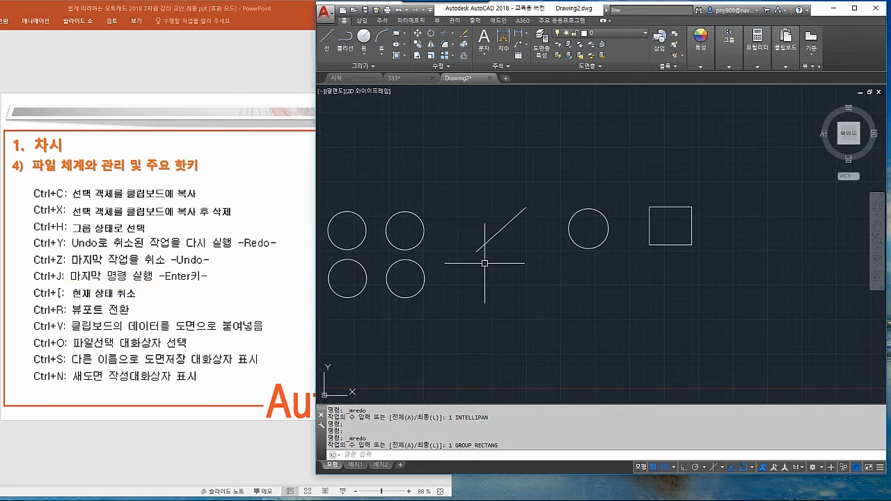
pyautogui.click(363, 37)
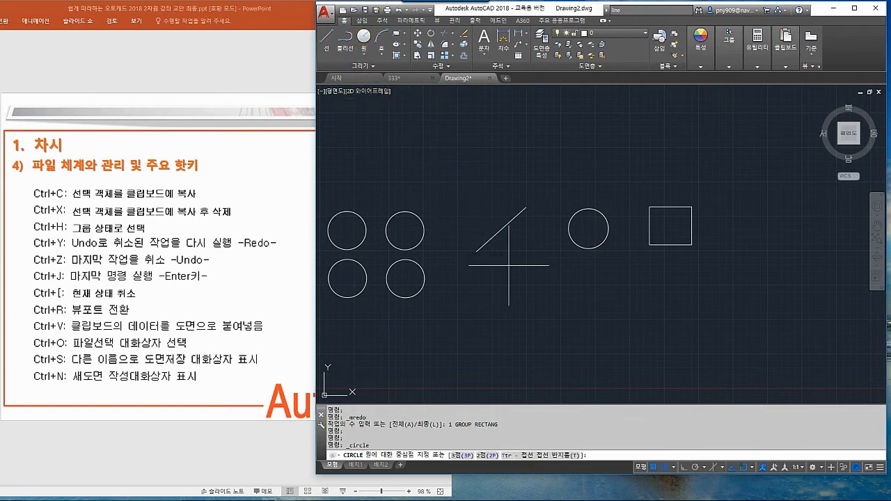
pyautogui.click(536, 299)
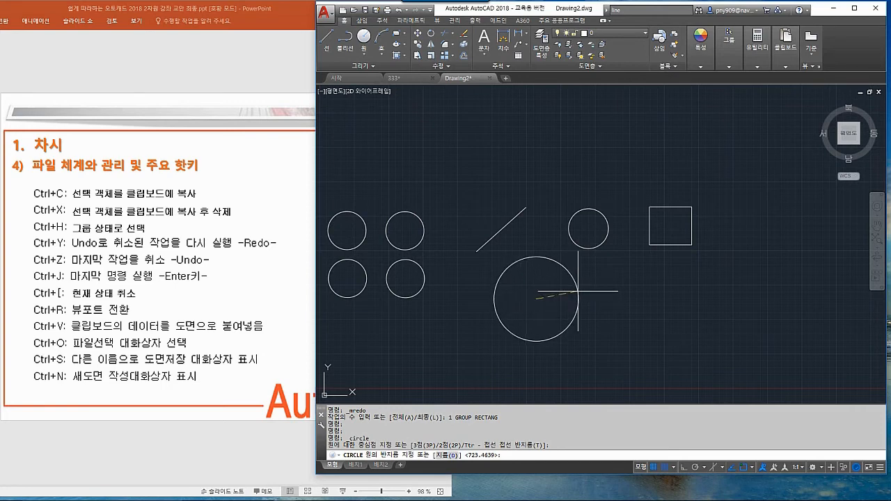
pyautogui.click(577, 287)
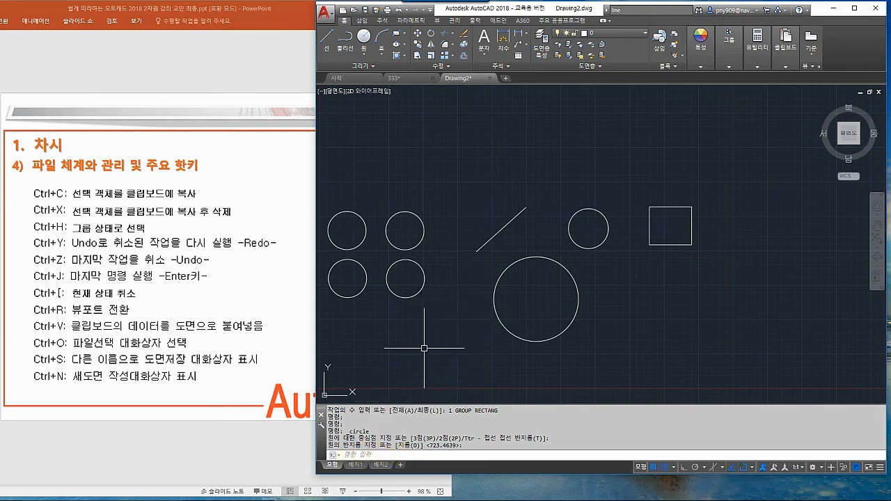
pyautogui.press('Return')
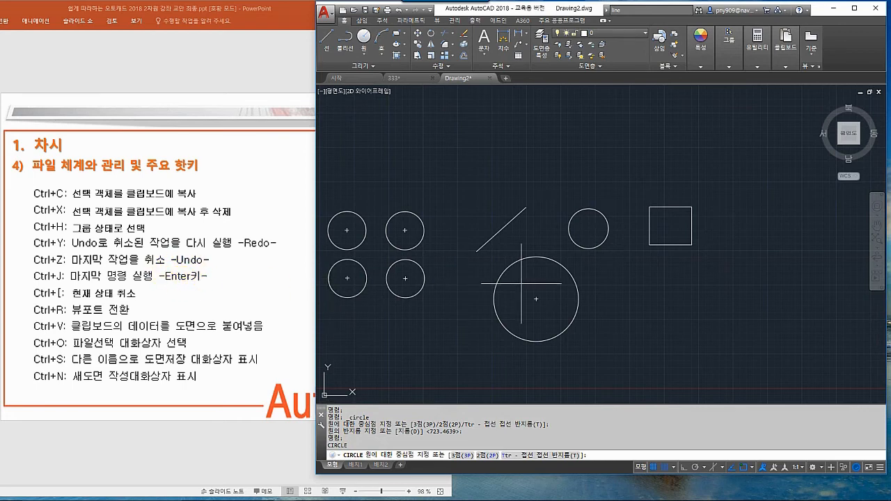
pyautogui.press('Escape')
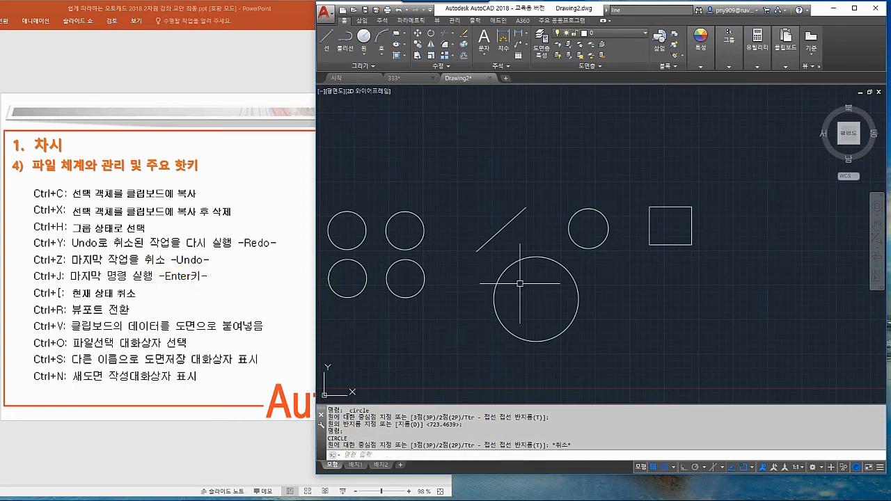
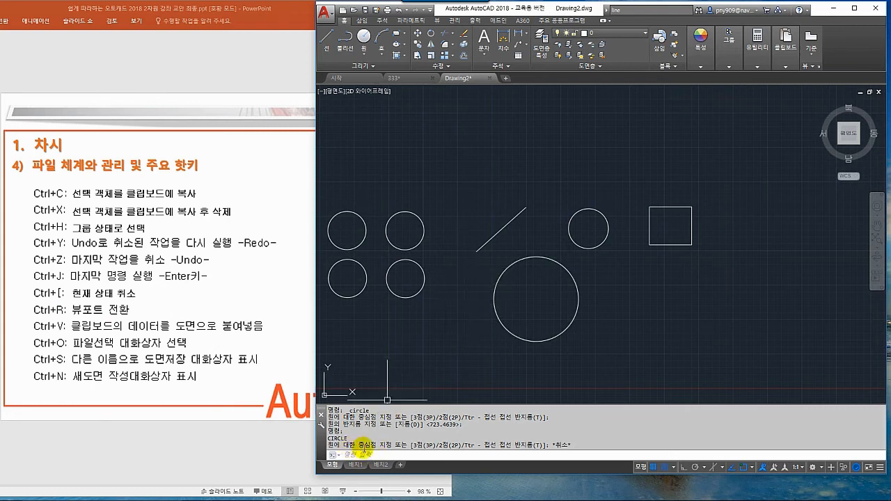
# Step: Split the drawing area with VPORTS into three viewports, one wide above and two side by side below
pyautogui.write('v')
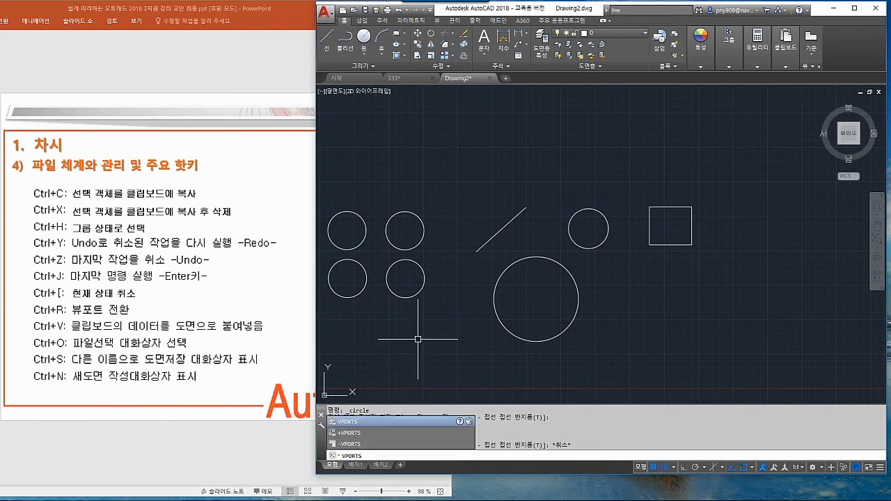
pyautogui.press('Return')
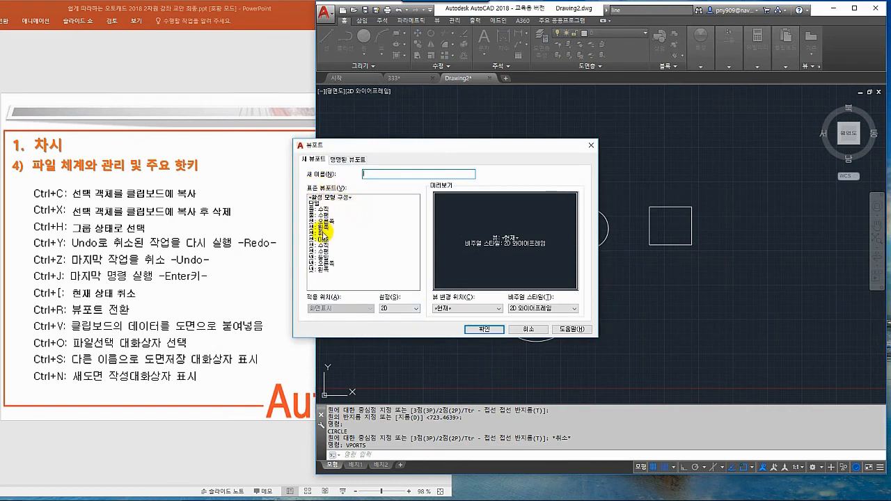
pyautogui.click(318, 235)
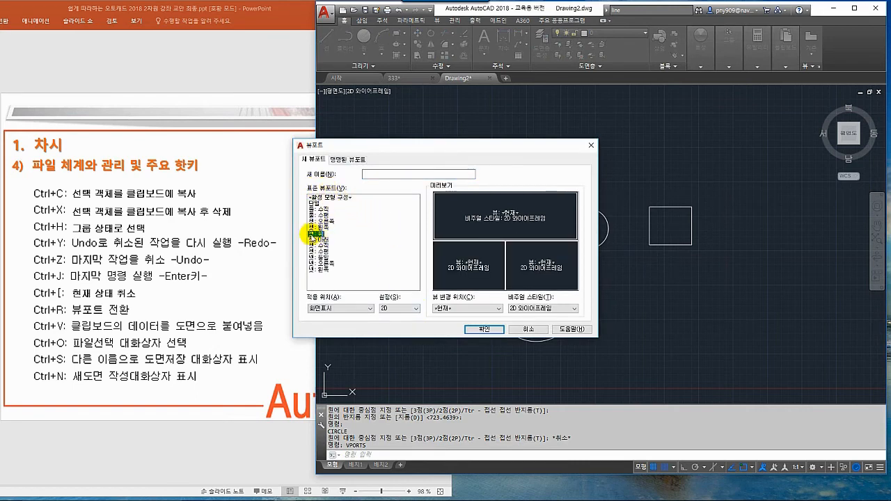
pyautogui.click(485, 327)
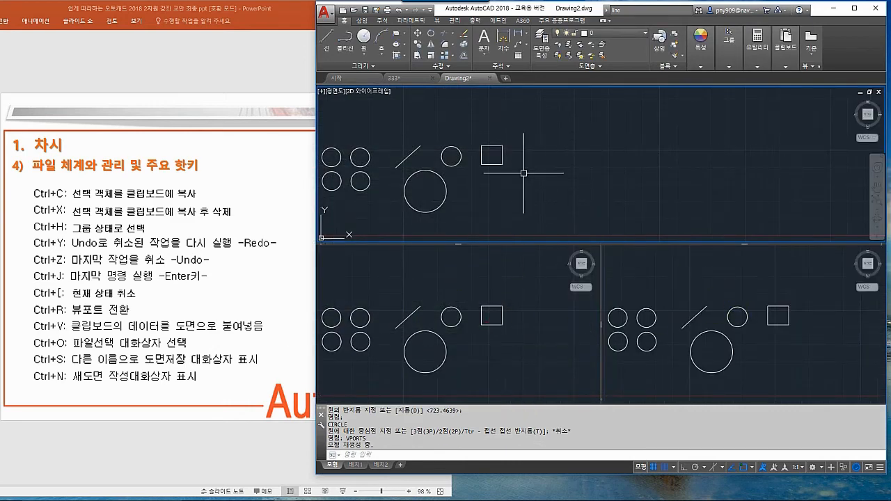
# Step: Cycle the active viewport repeatedly through all three viewports, ending on the wide upper one
pyautogui.hotkey('ctrl', 'r')
pyautogui.hotkey('ctrl', 'r')
pyautogui.hotkey('ctrl', 'r')
pyautogui.hotkey('ctrl', 'r')
pyautogui.hotkey('ctrl', 'r')
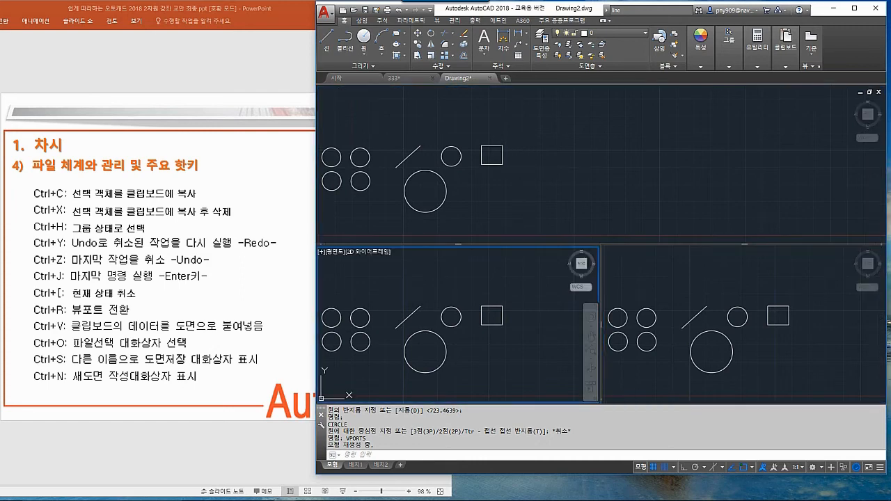
pyautogui.hotkey('ctrl', 'r')
pyautogui.hotkey('ctrl', 'r')
pyautogui.hotkey('ctrl', 'r')
pyautogui.hotkey('ctrl', 'r')
pyautogui.hotkey('ctrl', 'r')
pyautogui.hotkey('ctrl', 'r')
pyautogui.hotkey('ctrl', 'r')
pyautogui.hotkey('ctrl', 'r')
pyautogui.hotkey('ctrl', 'r')
pyautogui.hotkey('ctrl', 'r')
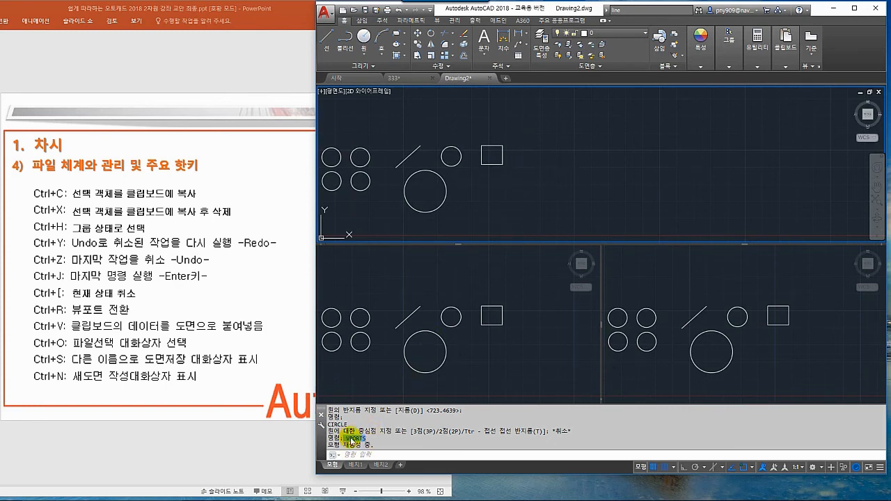
# Step: Rerun VPORTS and restore the single viewport configuration for the drawing area
pyautogui.click(550, 173)
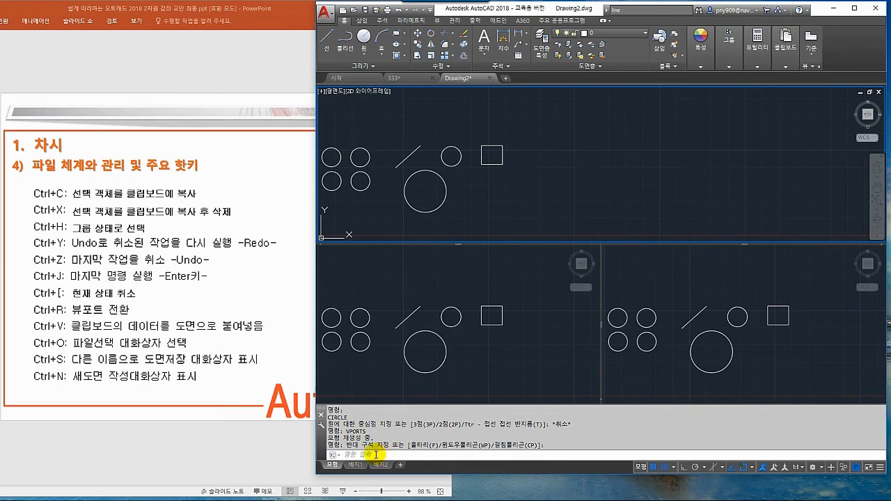
pyautogui.press('Return')
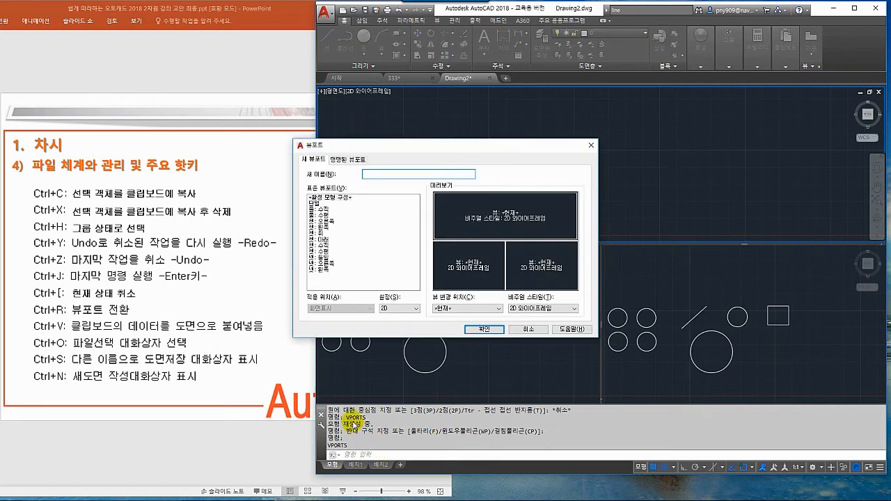
pyautogui.click(314, 203)
pyautogui.click(484, 329)
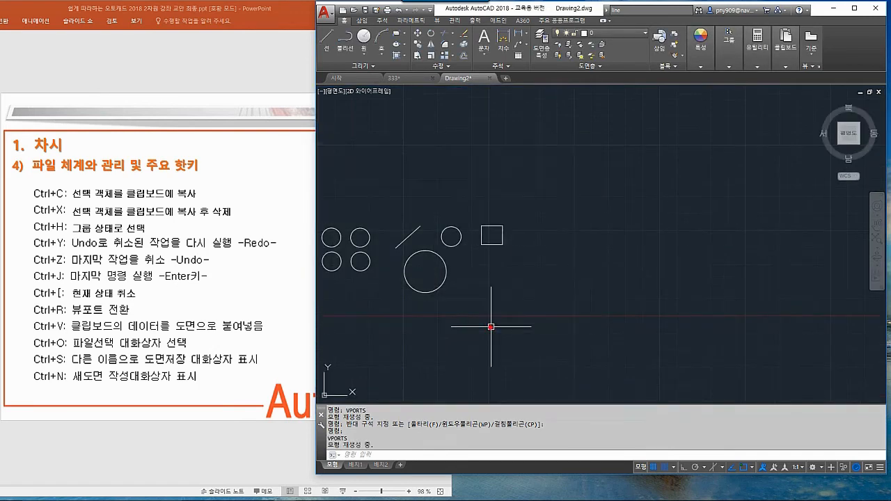
pyautogui.moveTo(468, 300); pyautogui.dragTo(631, 294, button='middle')
pyautogui.scroll(2, 553, 270)
pyautogui.moveTo(517, 248); pyautogui.dragTo(537, 265, button='middle')
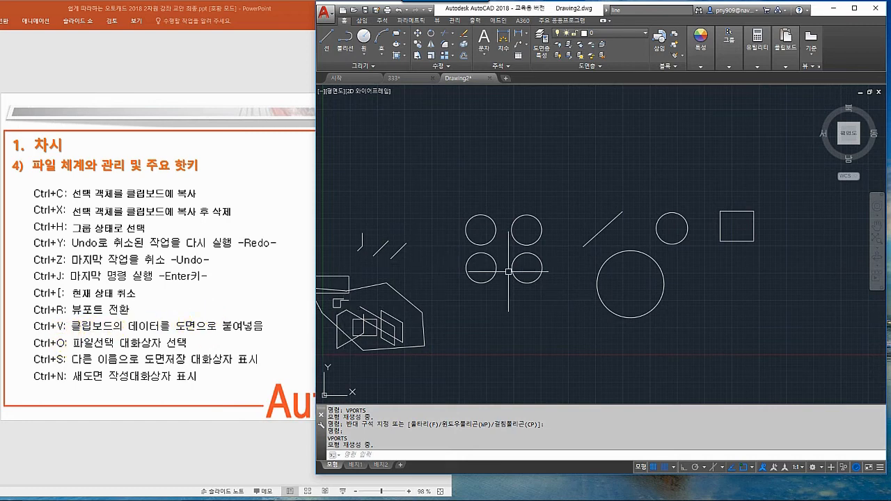
# Step: Try to open the drawing 333.dwg from the desktop
pyautogui.hotkey('ctrl', 'o')
pyautogui.click(364, 256)
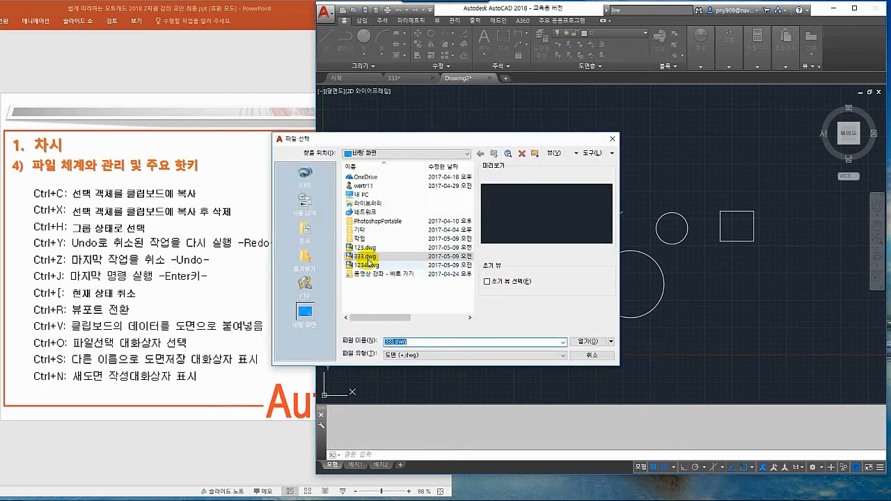
pyautogui.click(582, 342)
# Step: Save the current drawing to the desktop as 555, and save it once more under the same name
pyautogui.hotkey('ctrl', 's')
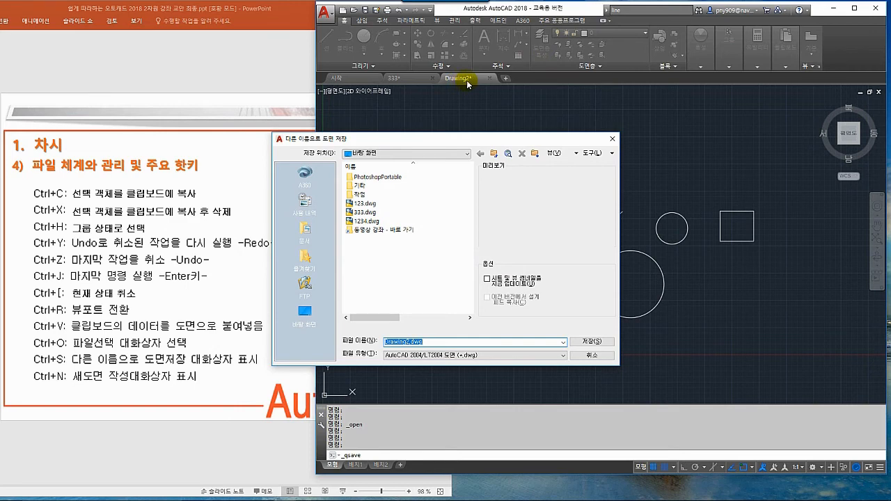
pyautogui.moveTo(417, 138); pyautogui.dragTo(482, 130)
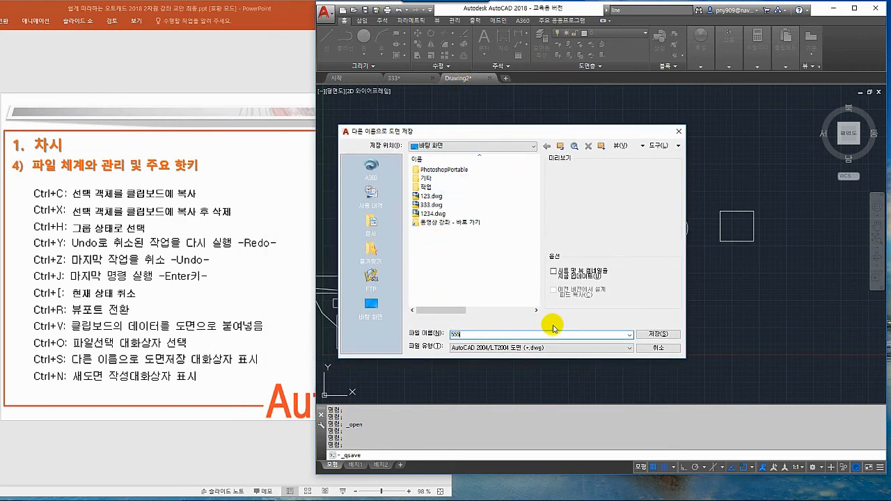
pyautogui.click(658, 334)
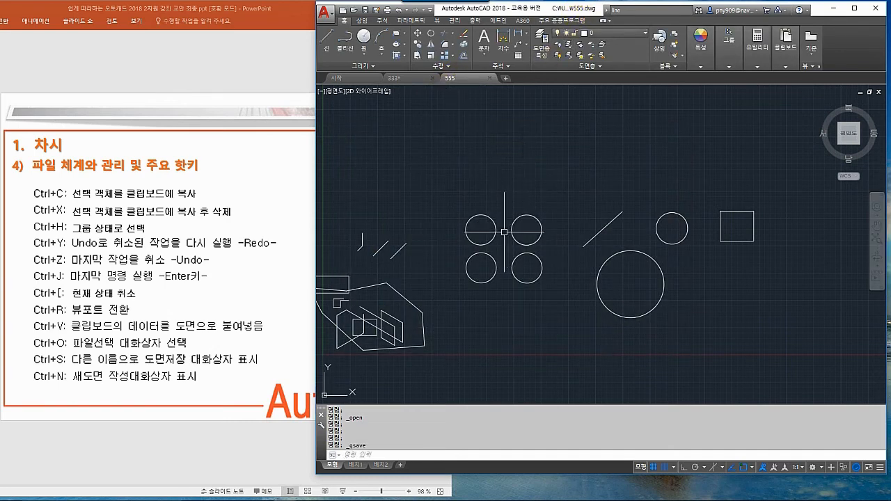
pyautogui.hotkey('ctrl', 's')
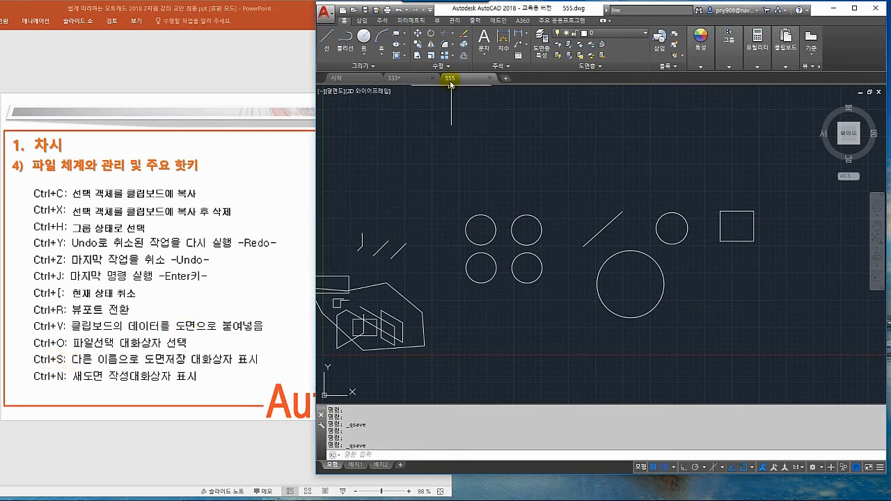
pyautogui.moveTo(450, 78)
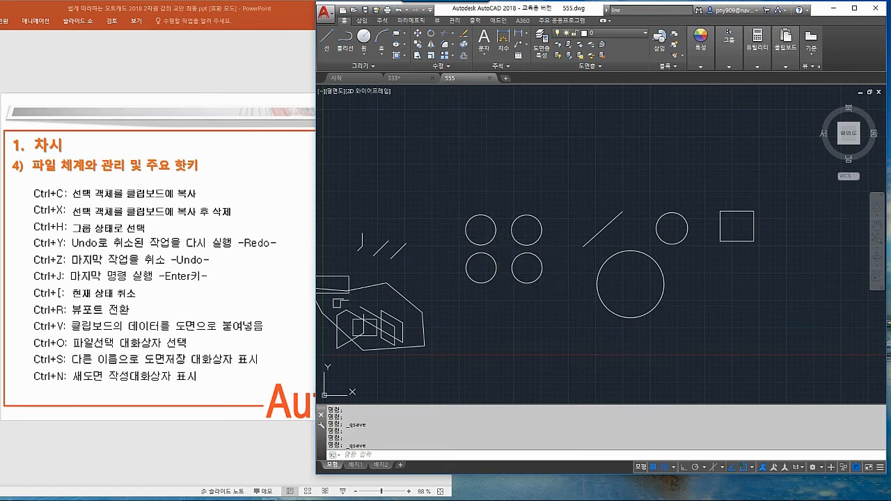
# Step: Bring up the Save As dialog for the saved drawing and cancel it
pyautogui.hotkey('ctrl', 'shift', 's')
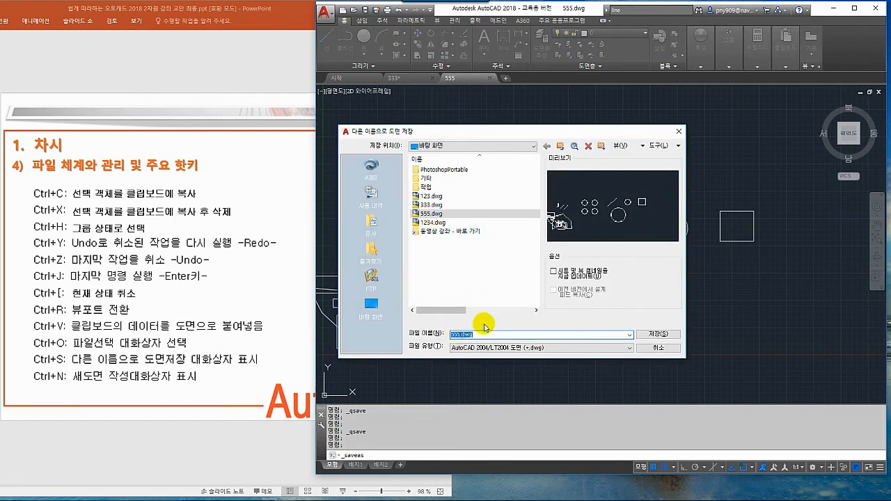
pyautogui.click(657, 348)
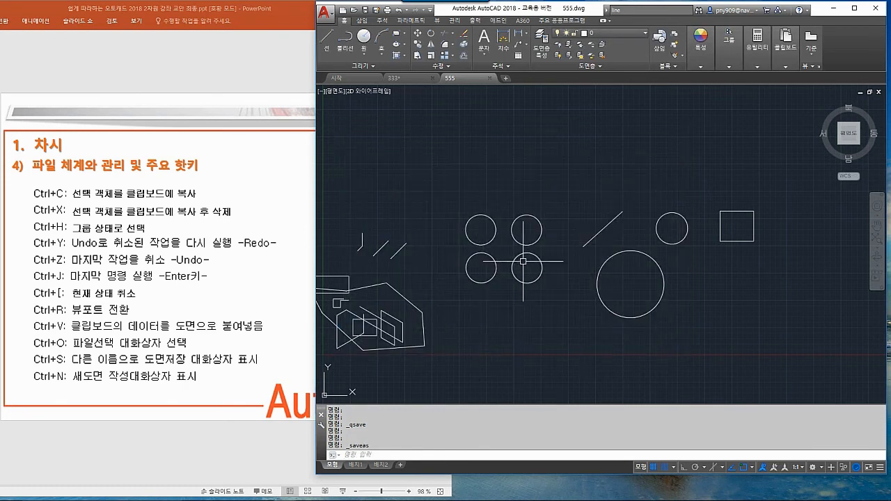
# Step: Create a new drawing from the acadiso.dwt template
pyautogui.hotkey('ctrl', 'n')
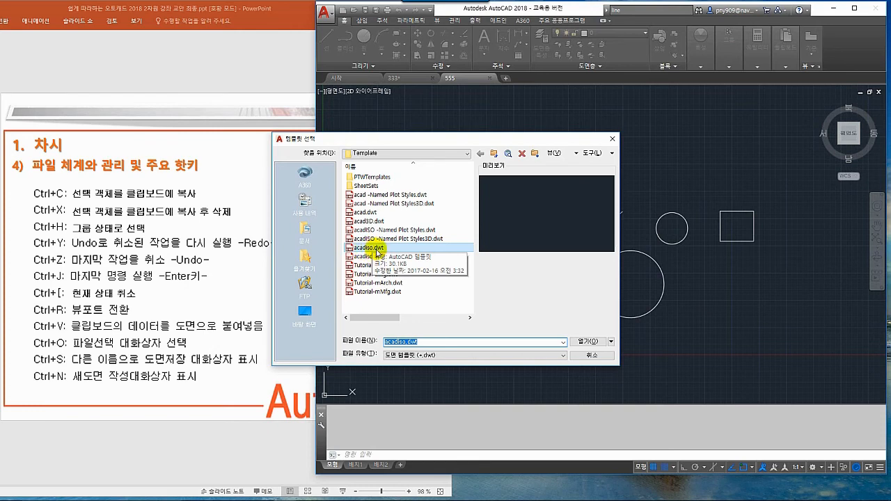
pyautogui.click(588, 342)
pyautogui.moveTo(516, 86)
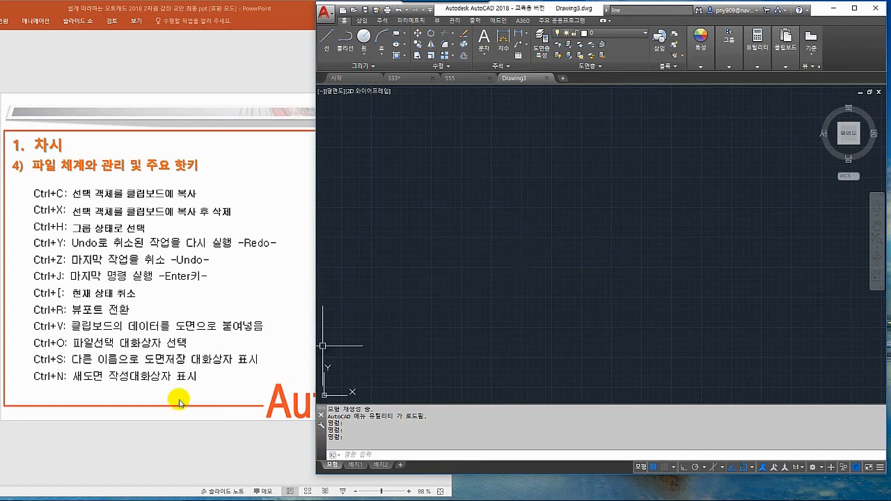
# Step: Switch to PowerPoint, advance to the slide on work area size and units, and return to AutoCAD with its window maximised
pyautogui.click(156, 437)
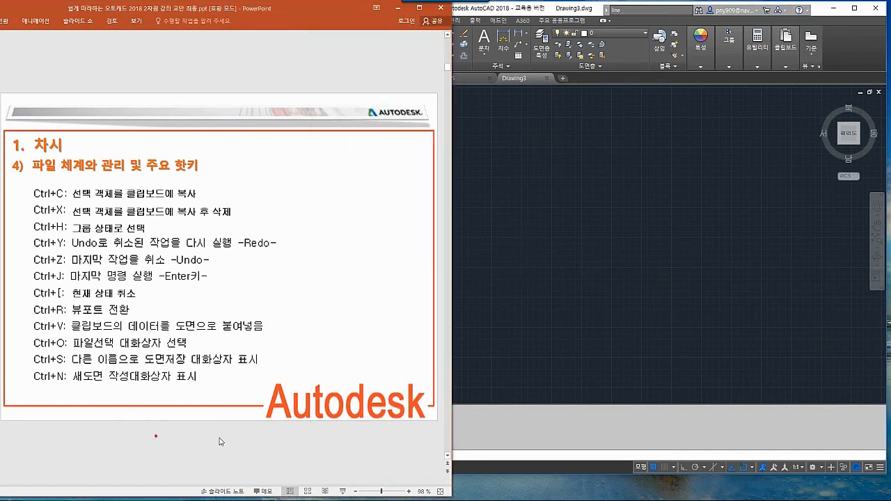
pyautogui.click(224, 335)
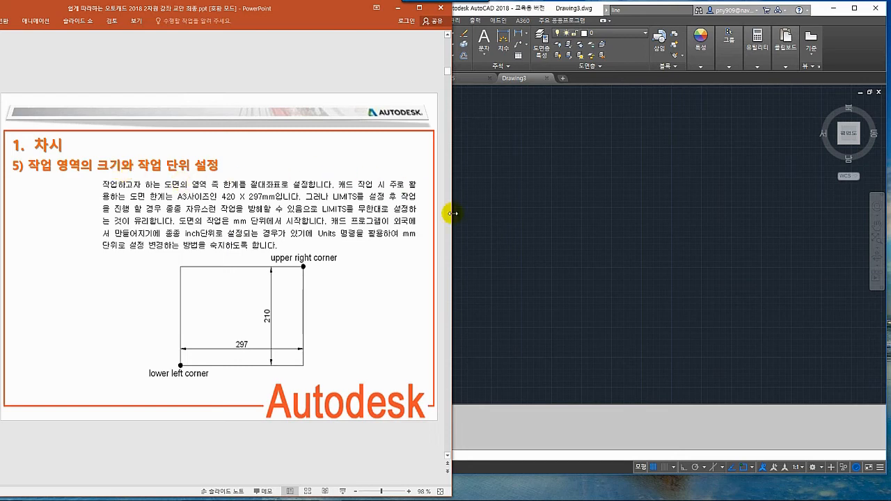
pyautogui.click(543, 241)
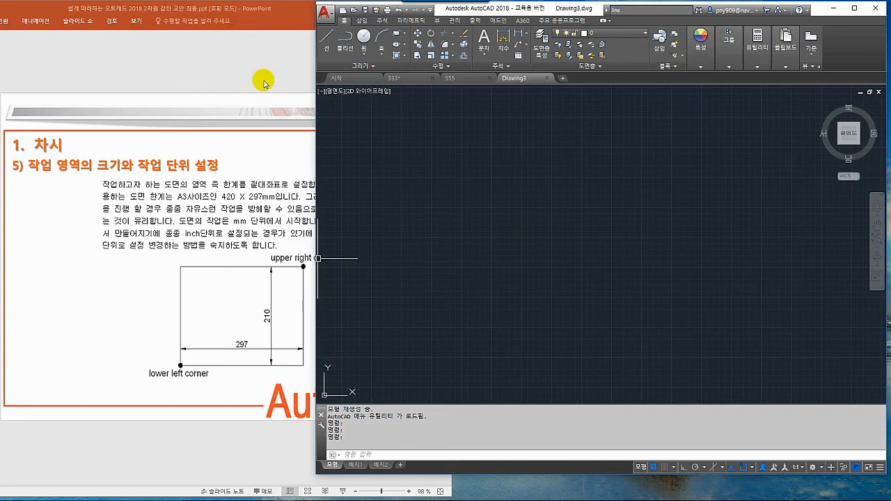
pyautogui.doubleClick(522, 9)
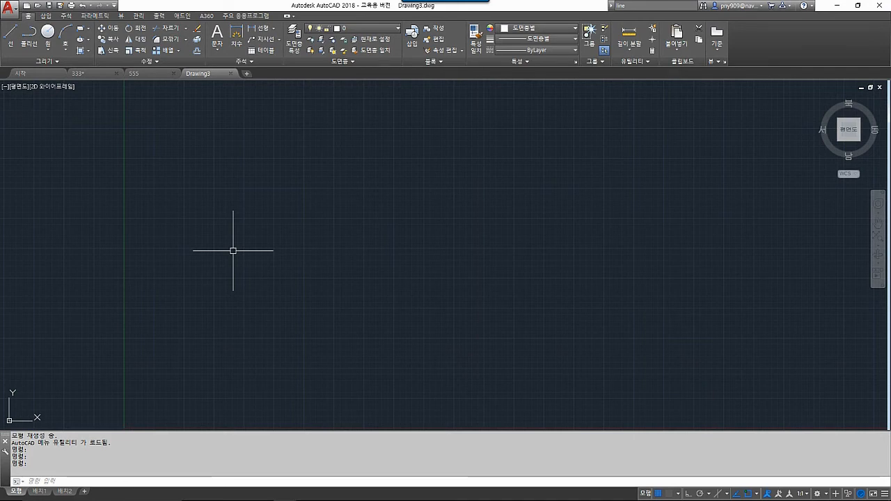
pyautogui.scroll(-5, 253, 254)
pyautogui.scroll(5, 229, 290)
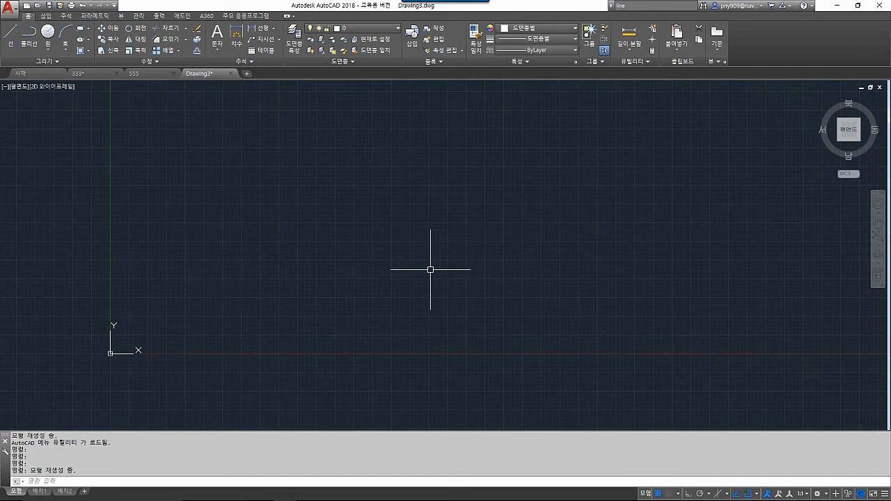
pyautogui.moveTo(299, 278); pyautogui.dragTo(476, 258, button='middle')
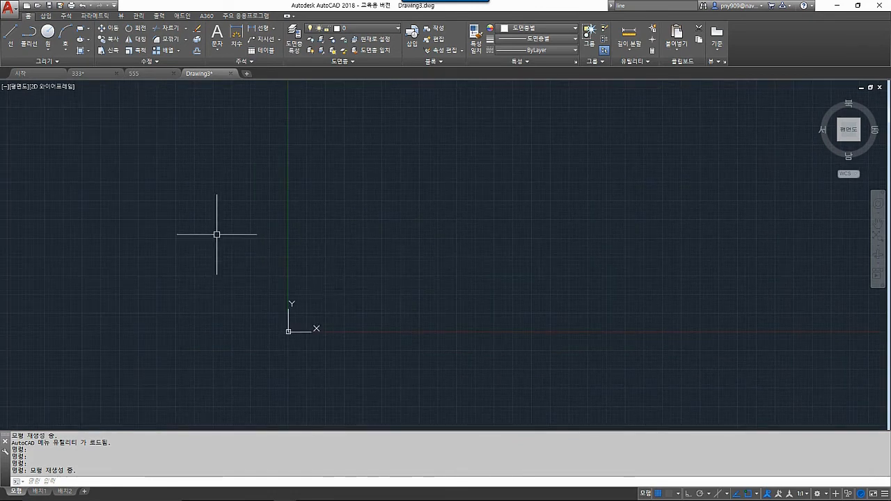
# Step: Minimise AutoCAD to consult the slide on drawing limits, and restore the new drawing's window maximised
pyautogui.click(836, 9)
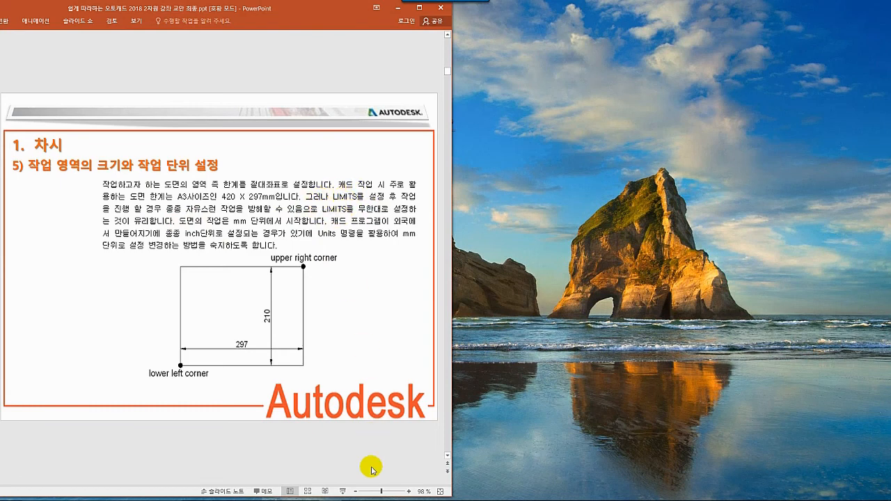
pyautogui.moveTo(376, 497)
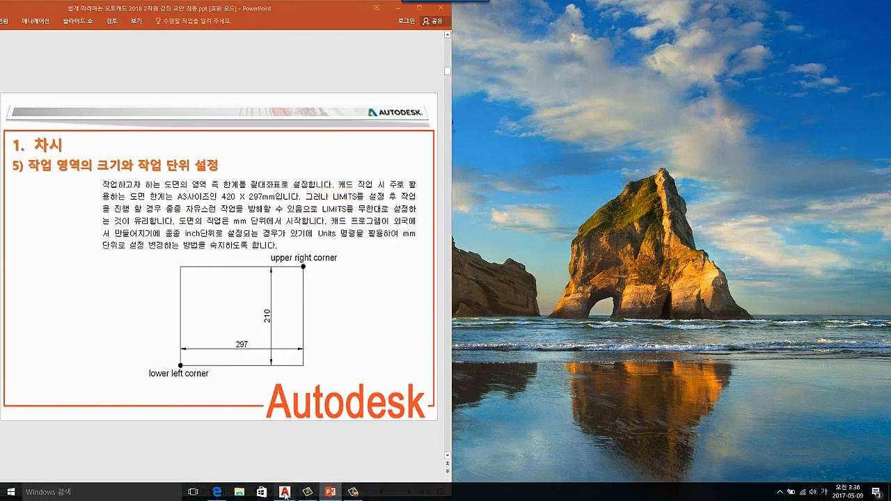
pyautogui.moveTo(285, 493)
pyautogui.click(390, 450)
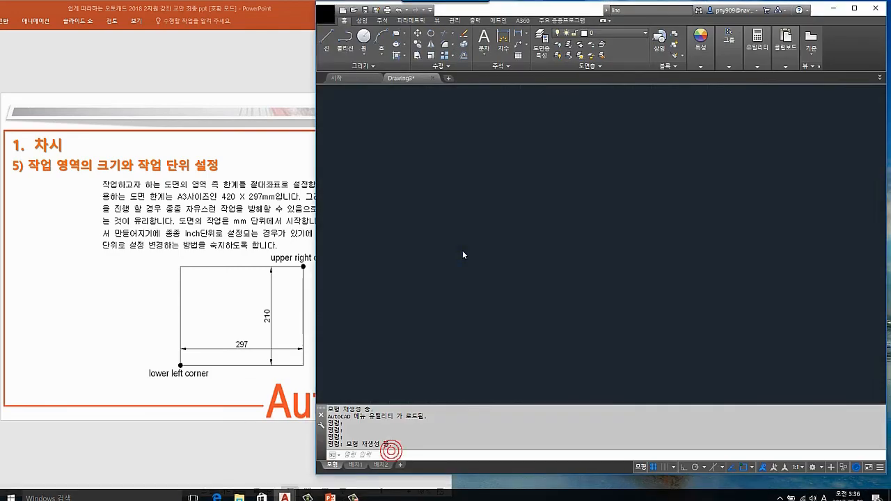
pyautogui.doubleClick(493, 14)
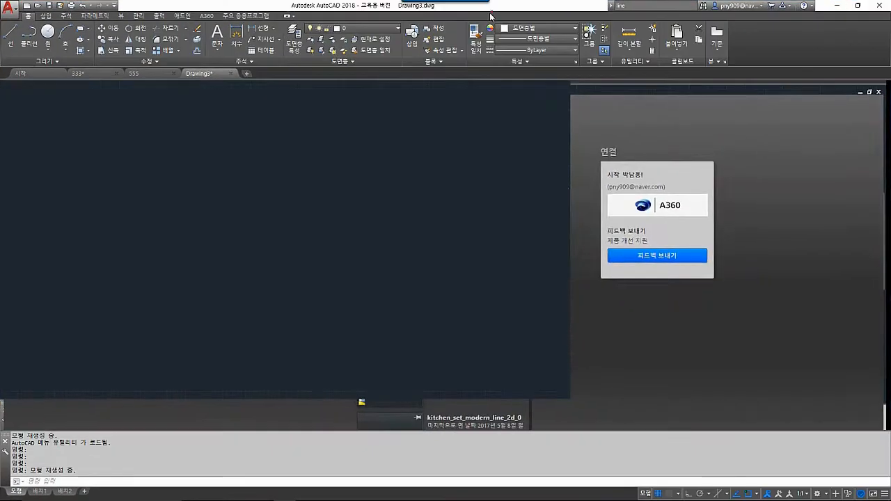
# Step: Set the drawing limits with LIMITS, keeping the default lower-left corner and entering 297,210 as the upper-right corner
pyautogui.moveTo(336, 302); pyautogui.dragTo(292, 327, button='middle')
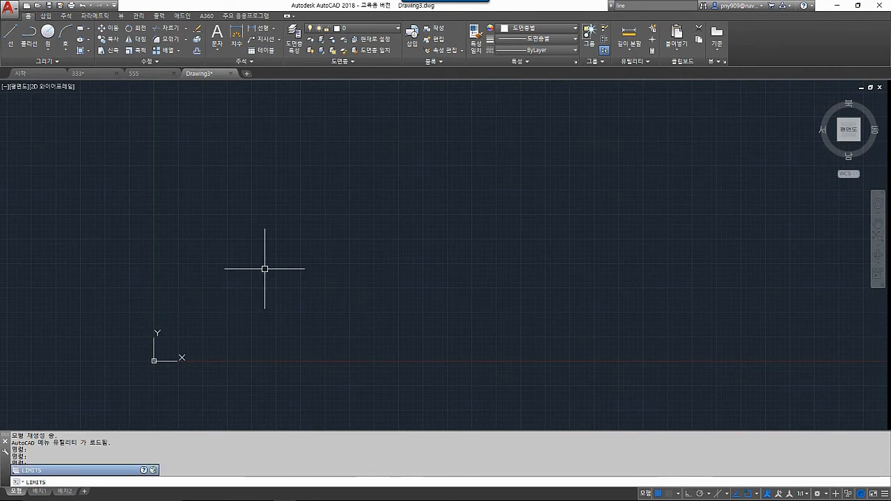
pyautogui.press('Return')
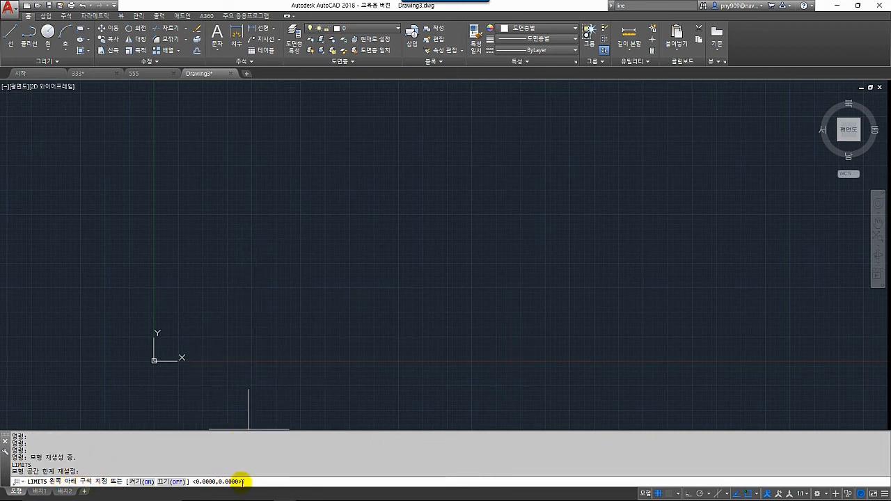
pyautogui.press('Return')
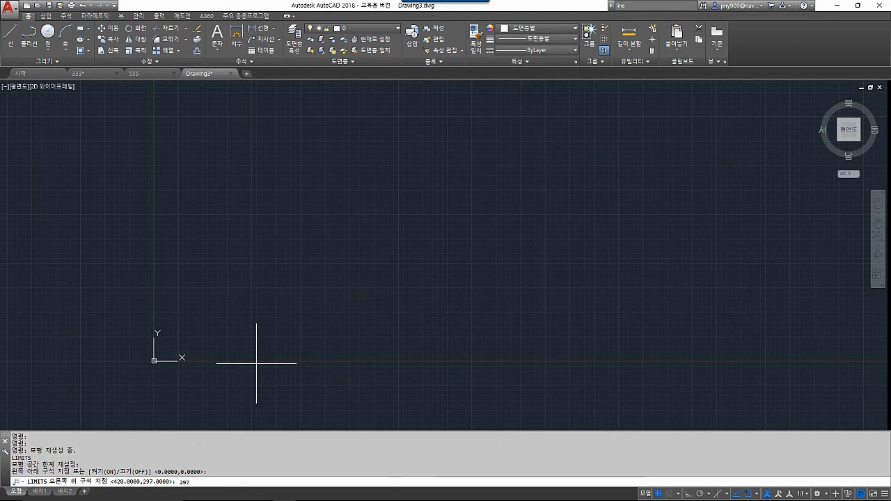
pyautogui.write('10')
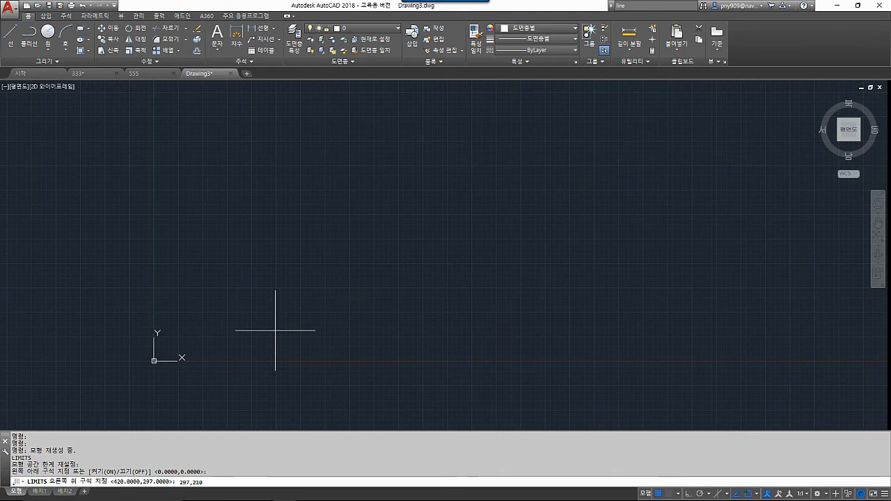
pyautogui.press('Return')
pyautogui.moveTo(275, 331); pyautogui.dragTo(388, 289, button='middle')
pyautogui.scroll(8, 271, 316)
pyautogui.moveTo(285, 313); pyautogui.dragTo(252, 316, button='middle')
pyautogui.scroll(-2, 267, 312)
pyautogui.scroll(-2, 335, 287)
pyautogui.moveTo(335, 286); pyautogui.dragTo(302, 307, button='middle')
pyautogui.scroll(2, 282, 305)
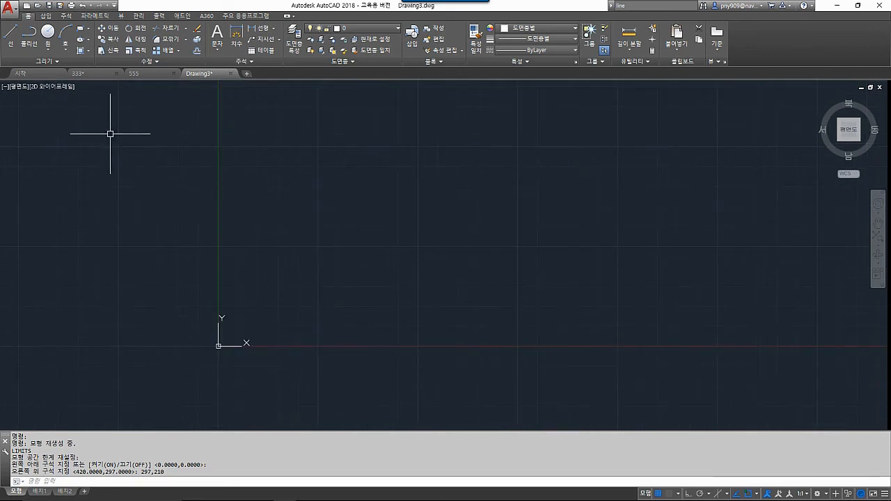
pyautogui.click(81, 33)
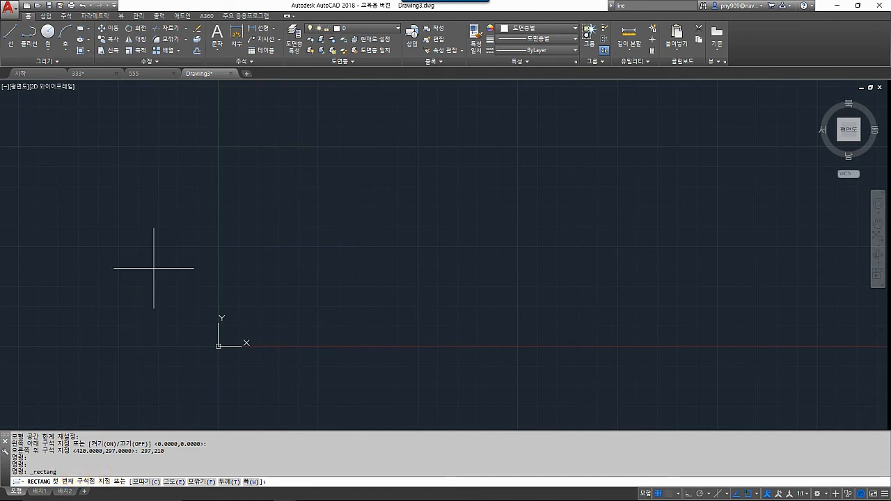
pyautogui.write('0,0')
pyautogui.press('Return')
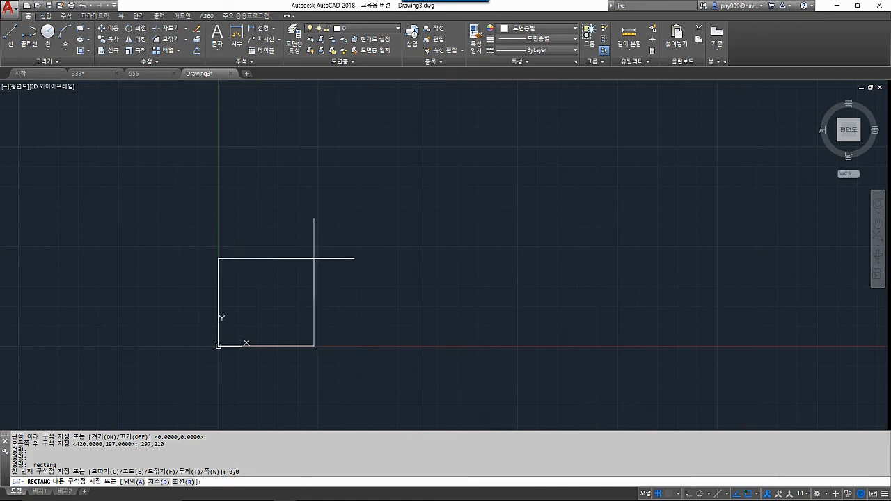
pyautogui.press('F8')
pyautogui.write('@')
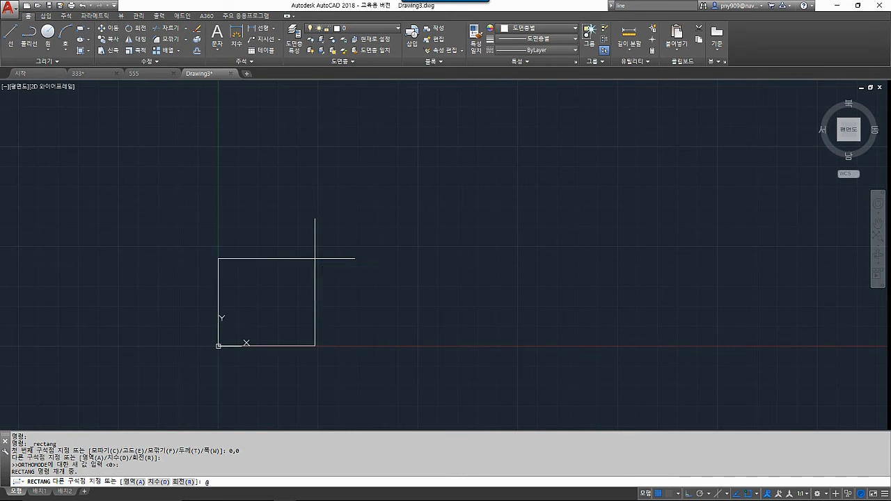
pyautogui.write('297,210')
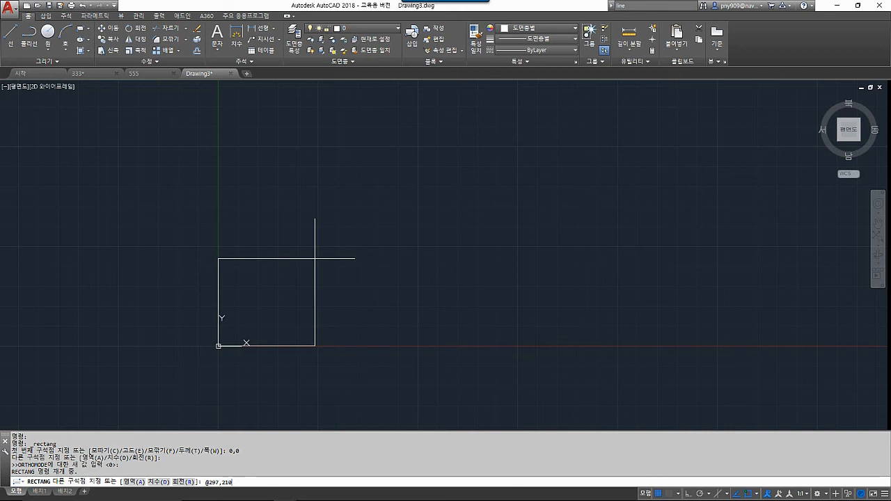
pyautogui.press('Return')
# Step: Examine the finished rectangle and the surrounding grid area at different magnifications
pyautogui.scroll(-6, 317, 259)
pyautogui.moveTo(357, 253); pyautogui.dragTo(332, 302, button='middle')
pyautogui.scroll(2, 332, 302)
pyautogui.scroll(4, 319, 298)
pyautogui.scroll(-10, 309, 285)
pyautogui.scroll(8, 312, 278)
pyautogui.scroll(-2, 312, 272)
pyautogui.scroll(2, 318, 283)
pyautogui.scroll(-2, 318, 282)
pyautogui.moveTo(318, 283); pyautogui.dragTo(337, 261, button='middle')
pyautogui.scroll(2, 330, 272)
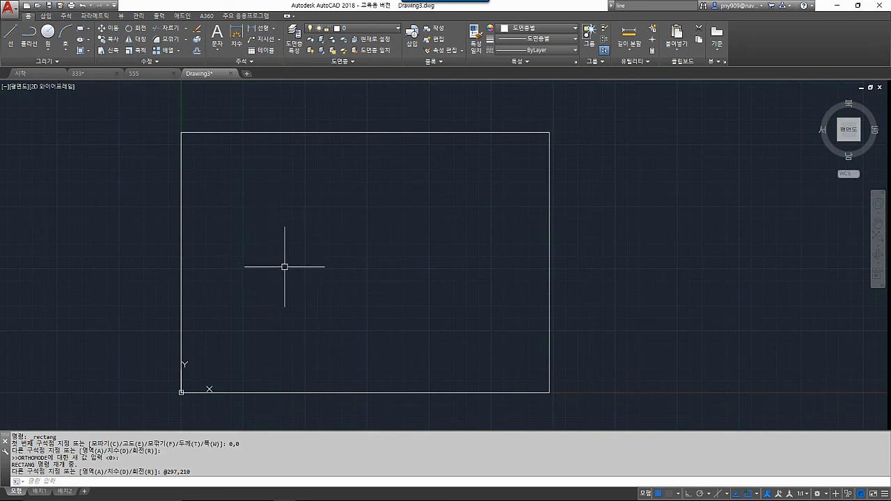
pyautogui.scroll(-2, 318, 239)
pyautogui.moveTo(306, 229); pyautogui.dragTo(275, 260, button='middle')
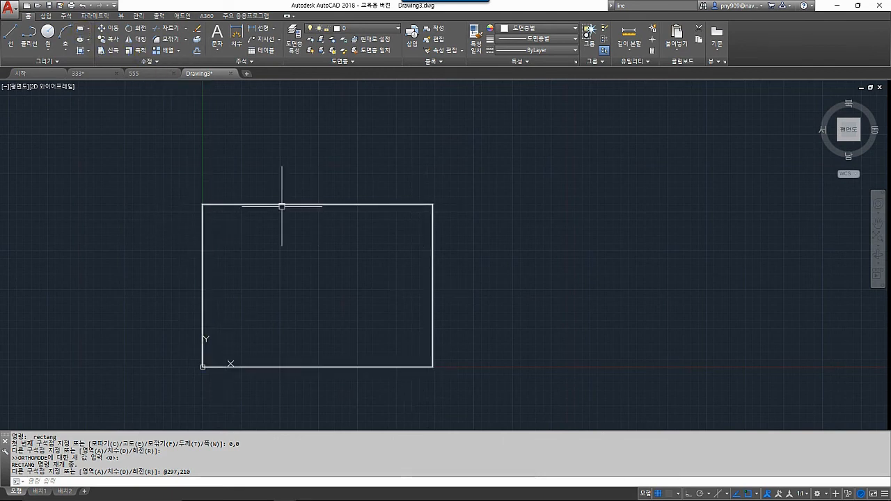
# Step: Draw an open chain of four lines from inside the rectangle, past its right edge and back above its top edge
pyautogui.click(12, 44)
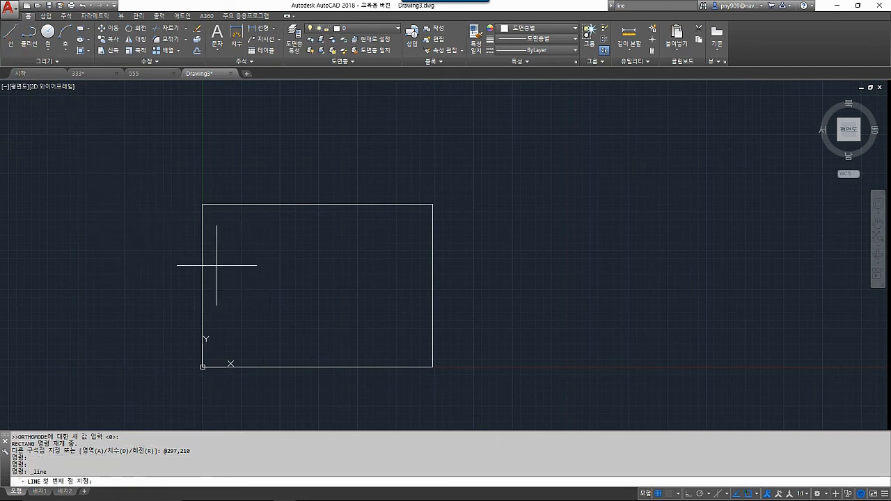
pyautogui.click(313, 282)
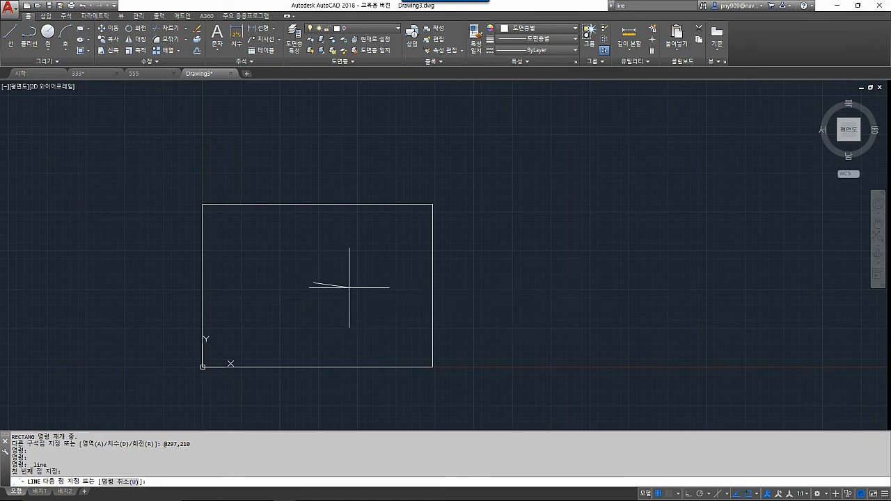
pyautogui.click(552, 289)
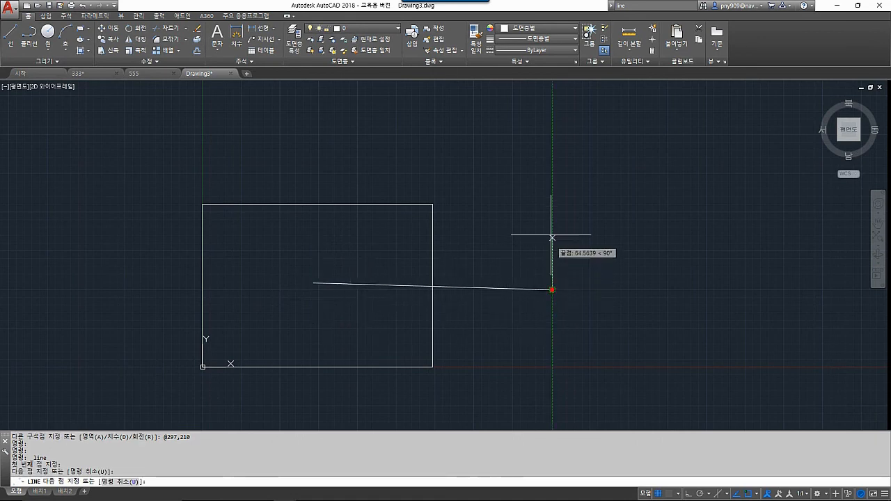
pyautogui.click(545, 175)
pyautogui.click(331, 139)
pyautogui.click(293, 186)
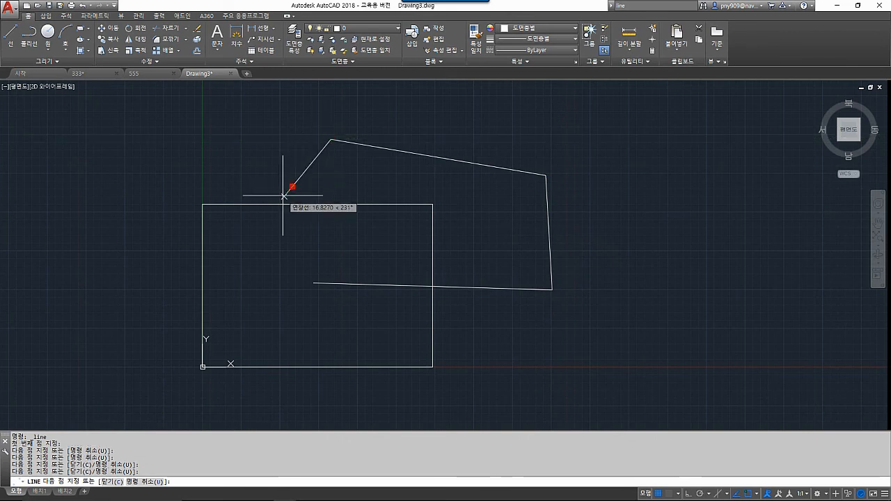
pyautogui.press('Escape')
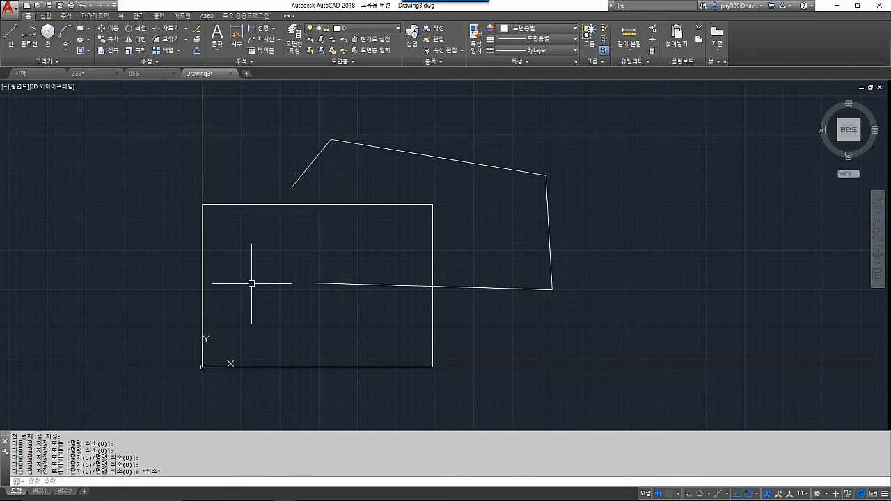
# Step: Turn limits checking on with the LIMITS command
pyautogui.write('limits')
pyautogui.press('Return')
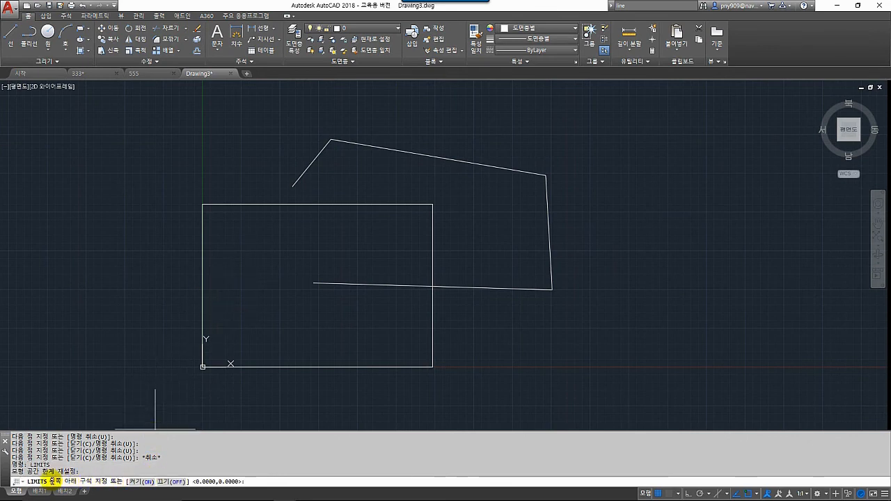
pyautogui.click(144, 482)
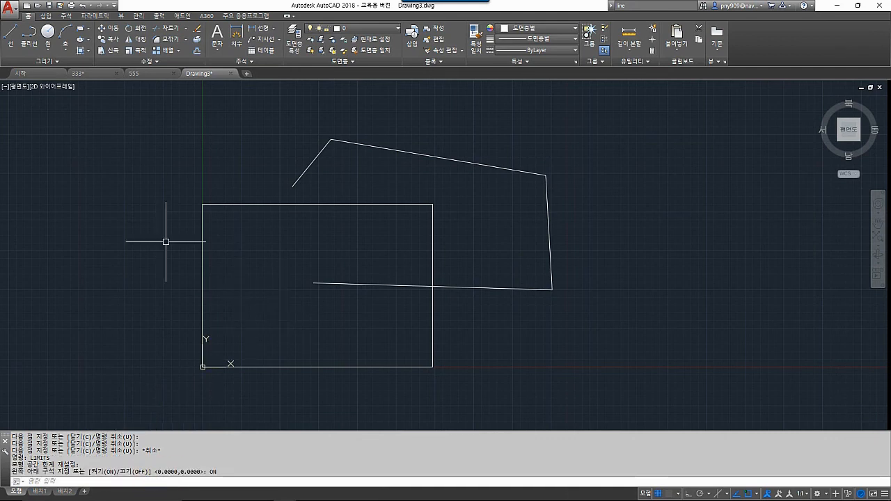
# Step: Start a line inside the rectangle and try to place its next point at various spots outside the drawing limits
pyautogui.click(10, 42)
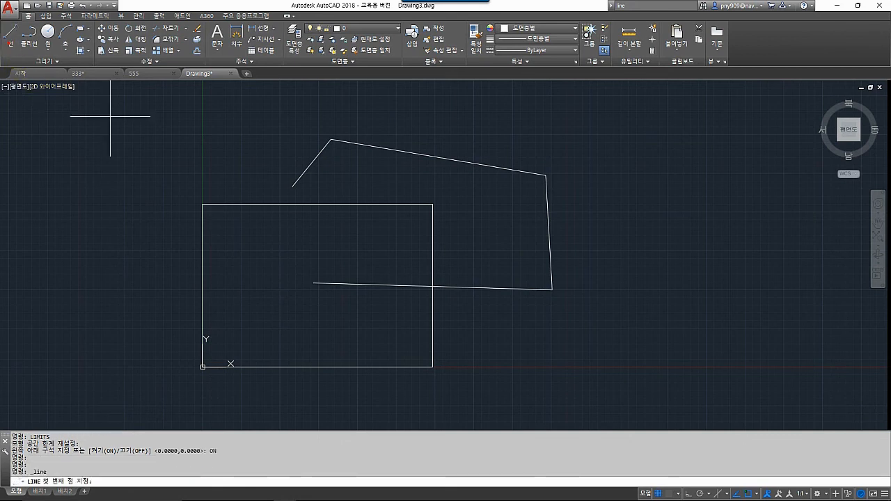
pyautogui.click(291, 257)
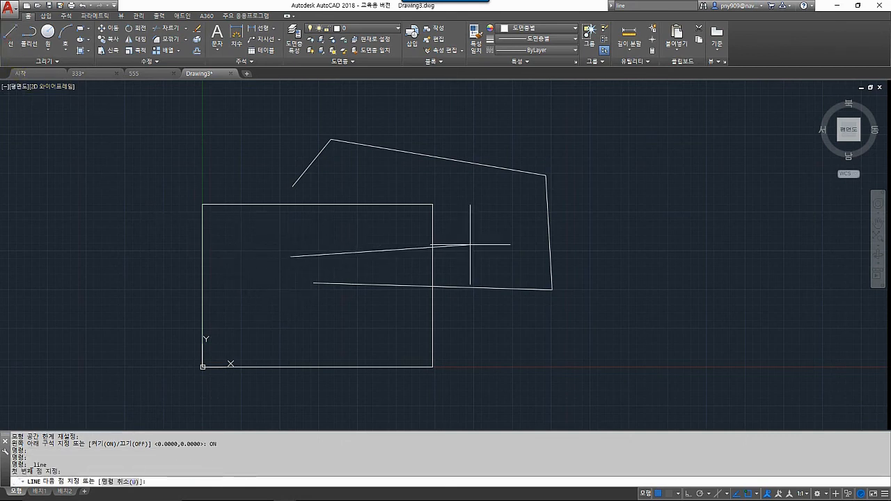
pyautogui.click(495, 244)
pyautogui.click(427, 173)
pyautogui.click(253, 151)
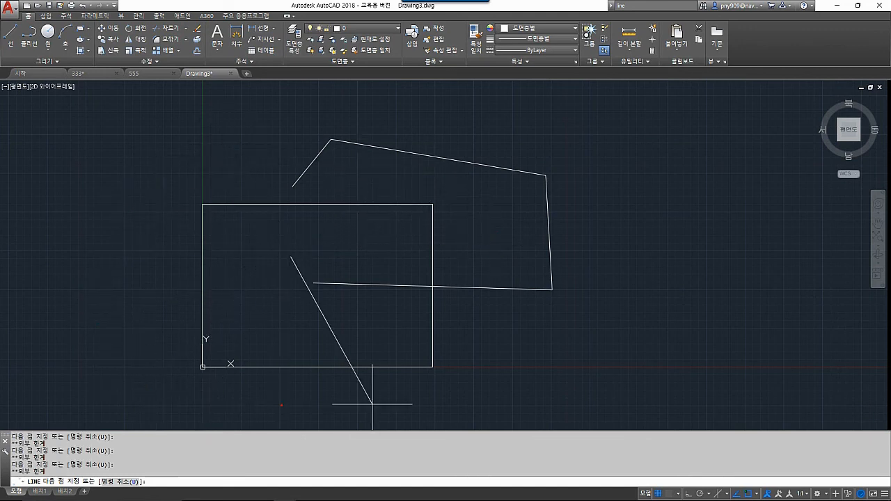
pyautogui.click(468, 121)
pyautogui.click(81, 357)
pyautogui.click(488, 378)
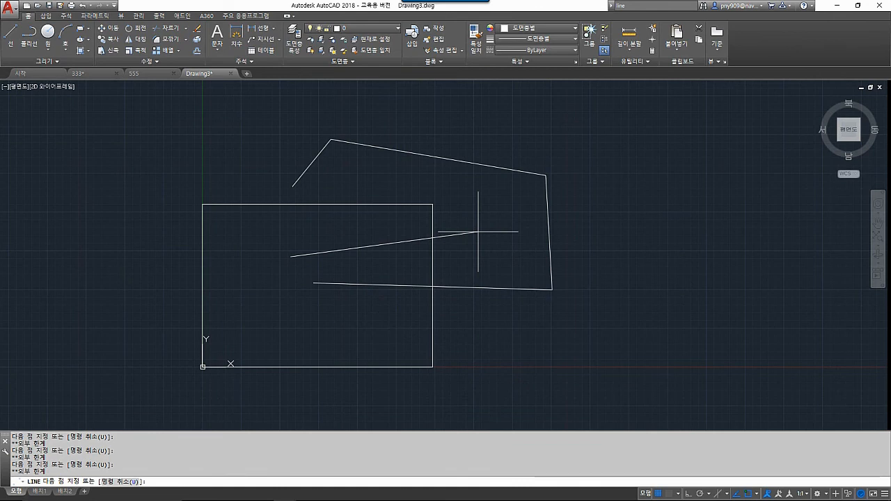
pyautogui.click(477, 117)
pyautogui.click(288, 104)
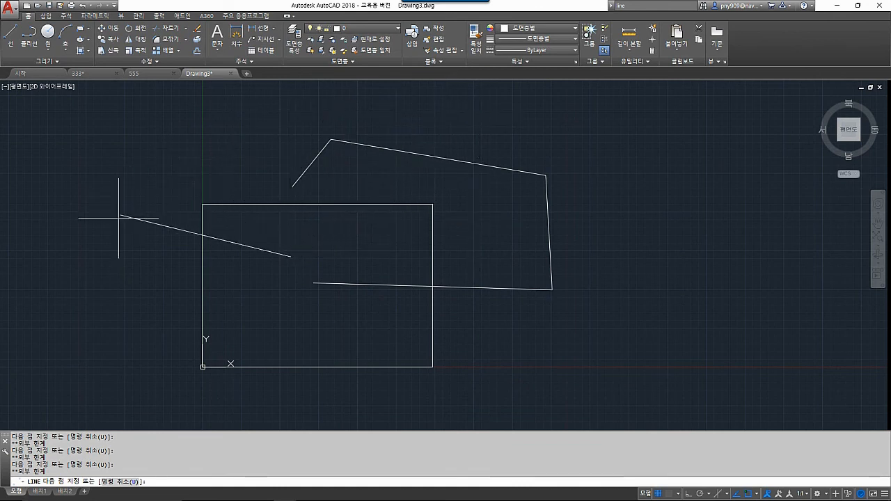
pyautogui.click(101, 258)
pyautogui.click(121, 404)
pyautogui.click(358, 421)
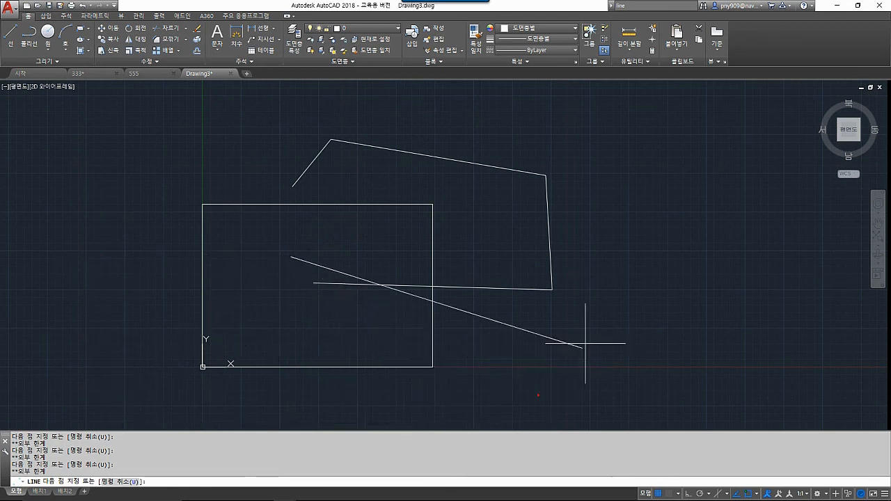
pyautogui.click(416, 114)
pyautogui.click(68, 295)
# Step: Continue the line to the rectangle's lower-left corner and counterclockwise around its interior, ending near the left edge
pyautogui.click(203, 366)
pyautogui.click(275, 346)
pyautogui.click(344, 355)
pyautogui.click(395, 334)
pyautogui.click(404, 250)
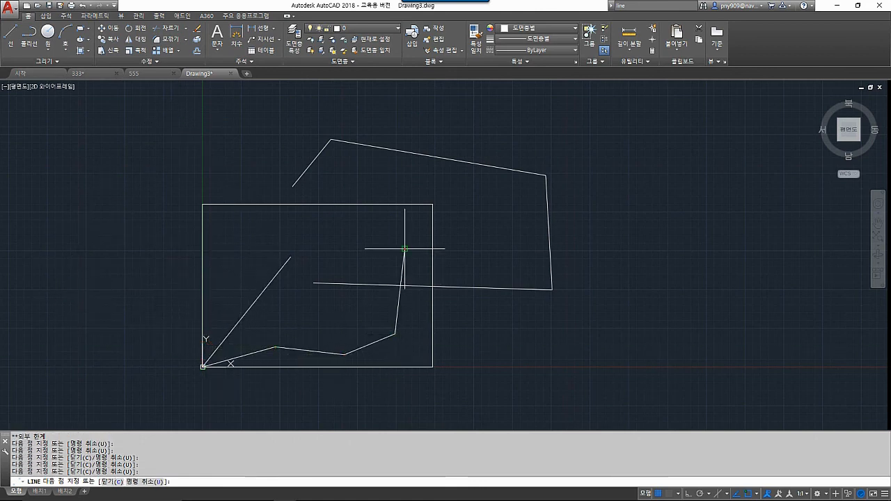
pyautogui.click(367, 225)
pyautogui.click(270, 225)
pyautogui.click(220, 271)
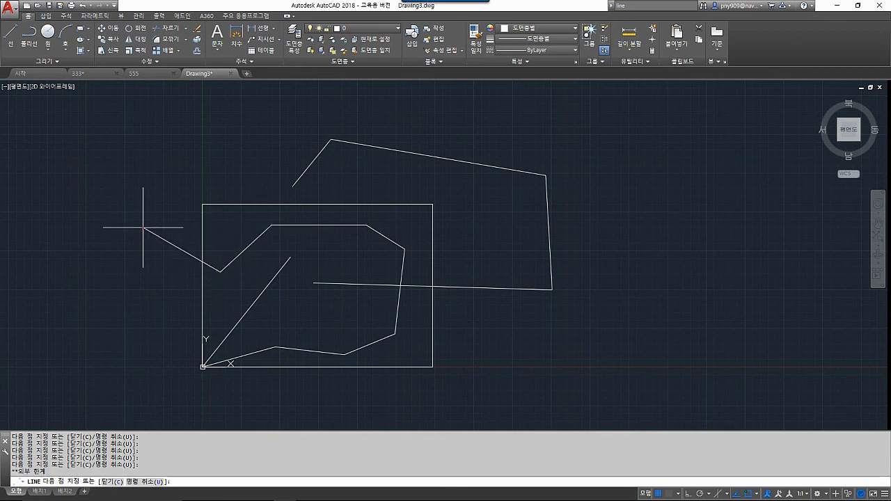
# Step: Try to extend the line chain beyond the rectangle's left and top edges
pyautogui.click(143, 229)
pyautogui.click(186, 152)
pyautogui.click(187, 152)
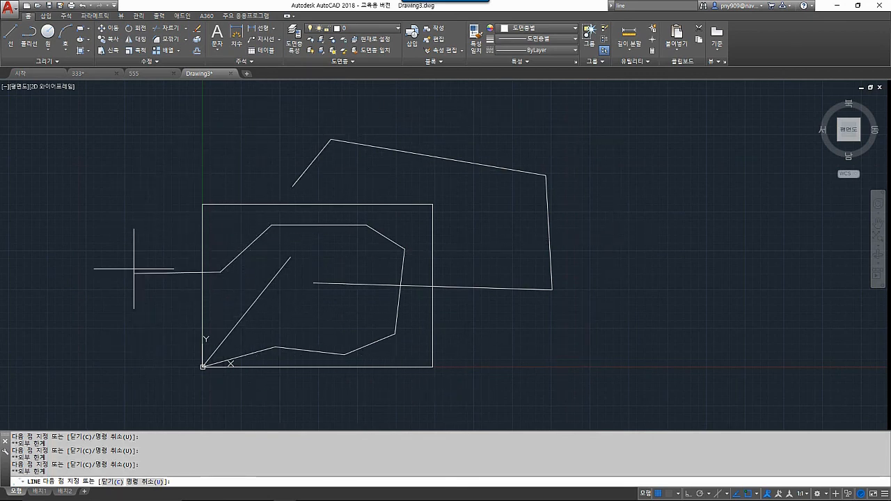
# Step: Add three more line segments inside the rectangle, across to its right side and back along the top, and end the chain
pyautogui.scroll(2, 196, 265)
pyautogui.moveTo(501, 233); pyautogui.dragTo(471, 188, button='middle')
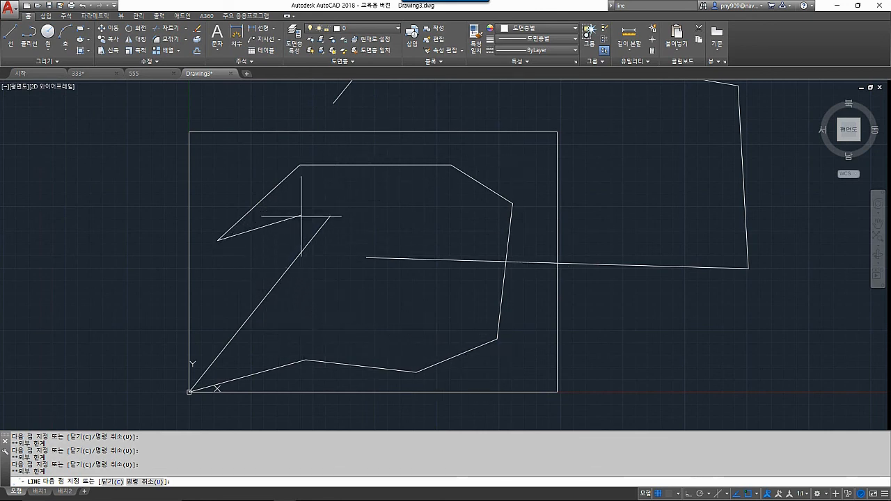
pyautogui.click(532, 235)
pyautogui.click(518, 160)
pyautogui.click(384, 153)
pyautogui.scroll(-6, 289, 268)
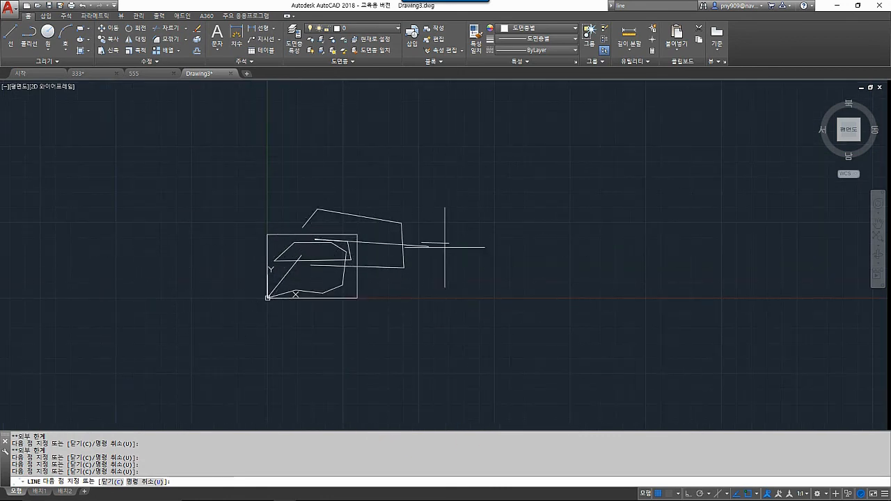
pyautogui.scroll(6, 243, 278)
pyautogui.scroll(-2, 257, 280)
pyautogui.moveTo(348, 270)
pyautogui.mouseDown(button='middle')
pyautogui.moveTo(220, 325)
pyautogui.moveTo(302, 311)
pyautogui.mouseUp(button='middle')
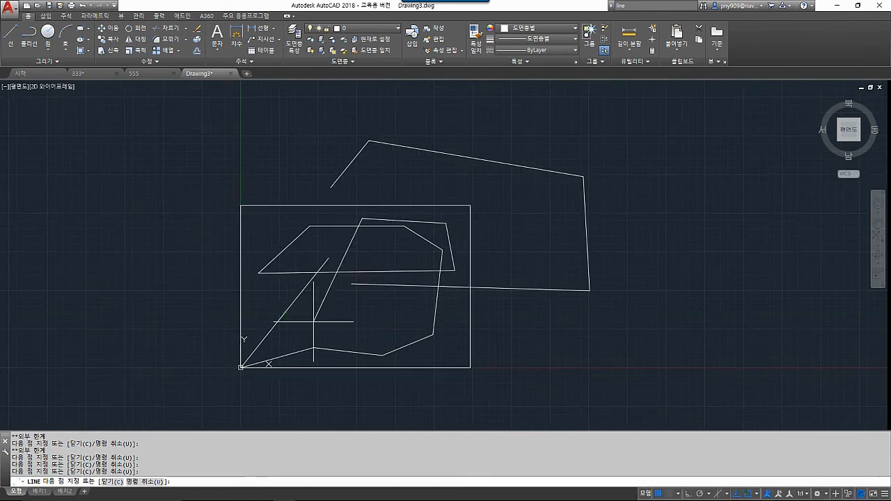
pyautogui.press('Escape')
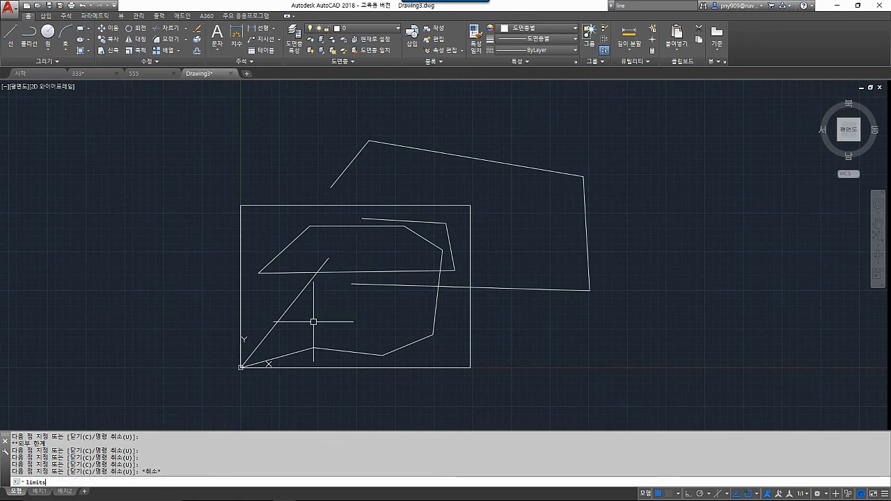
# Step: Turn limits checking off with the LIMITS command
pyautogui.write('limits')
pyautogui.press('Return')
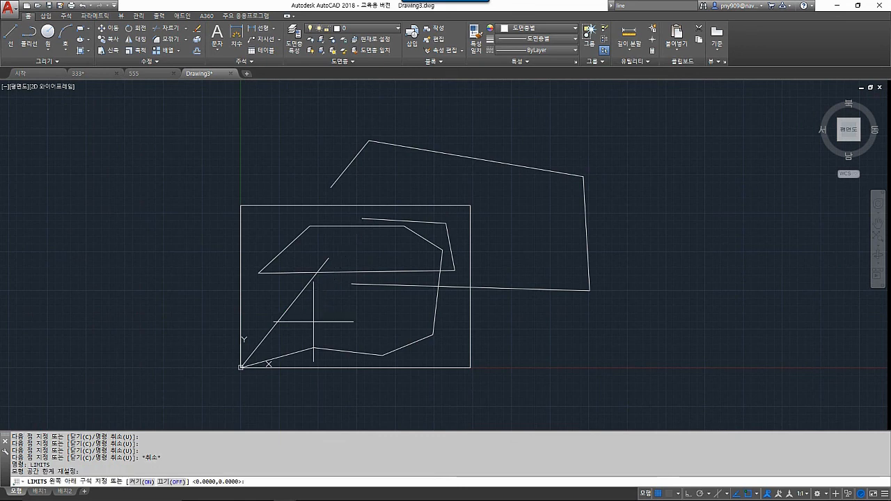
pyautogui.click(167, 481)
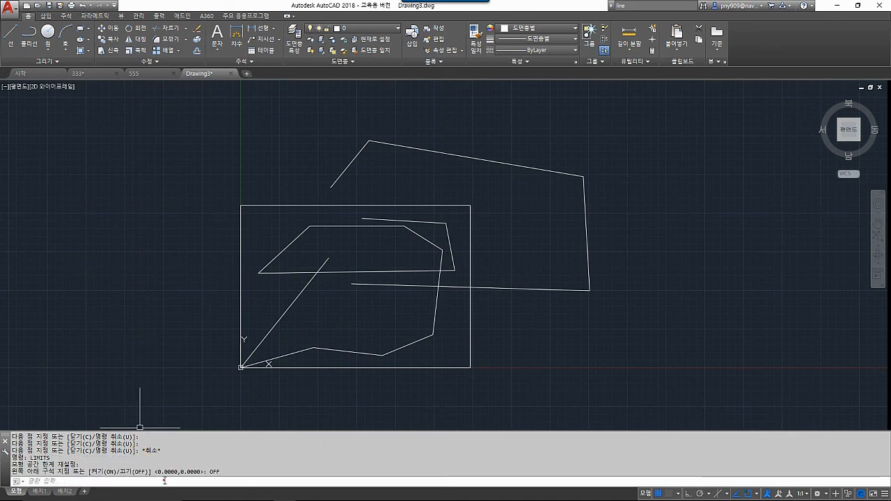
# Step: Draw an open chain of six lines starting inside the rectangle and looping clockwise outside it, around the existing lines
pyautogui.click(10, 36)
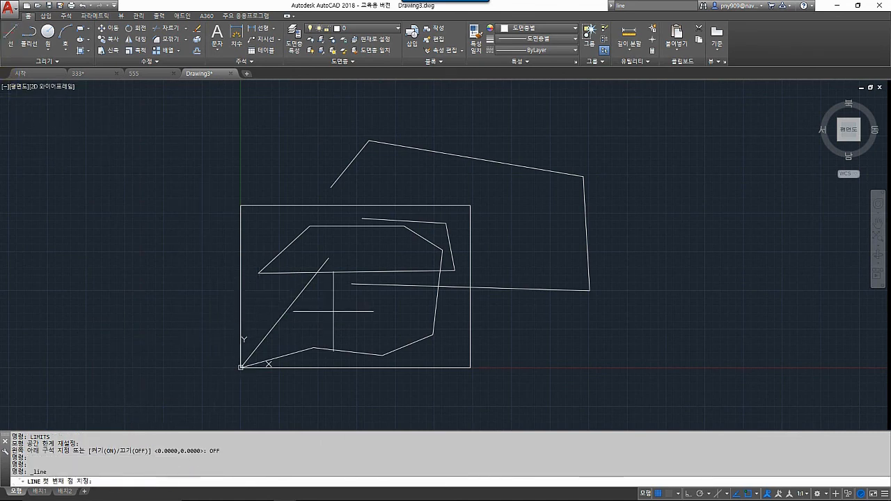
pyautogui.click(333, 311)
pyautogui.click(154, 234)
pyautogui.click(206, 138)
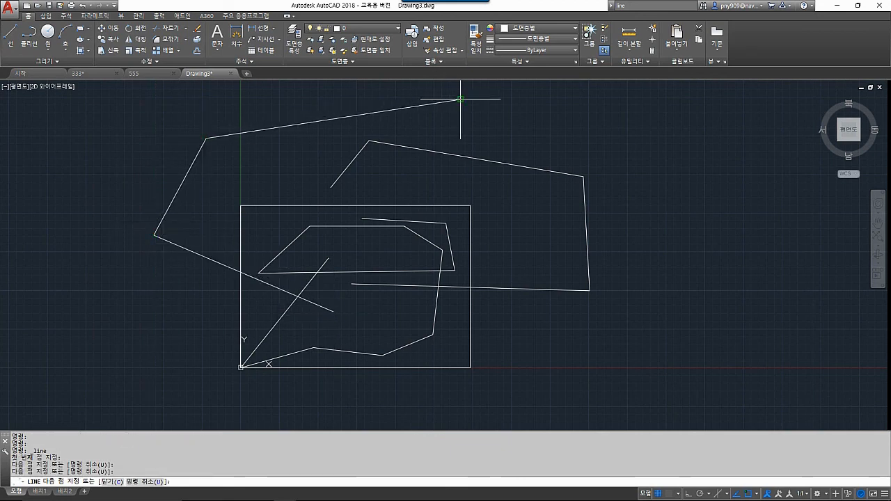
pyautogui.click(459, 99)
pyautogui.click(702, 167)
pyautogui.click(628, 358)
pyautogui.click(543, 358)
pyautogui.press('Return')
# Step: Select the rectangle and all drawn lines with a selection window, and clear the selection
pyautogui.scroll(-5, 289, 289)
pyautogui.scroll(4, 306, 362)
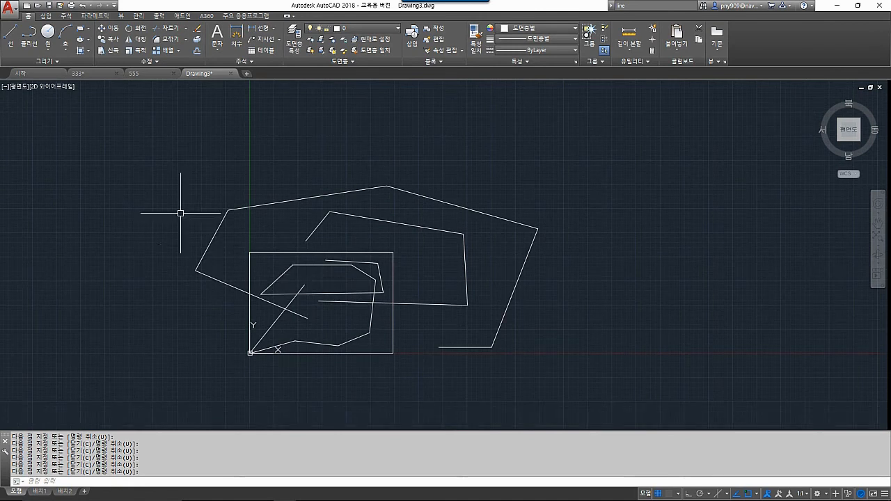
pyautogui.click(163, 151)
pyautogui.click(586, 380)
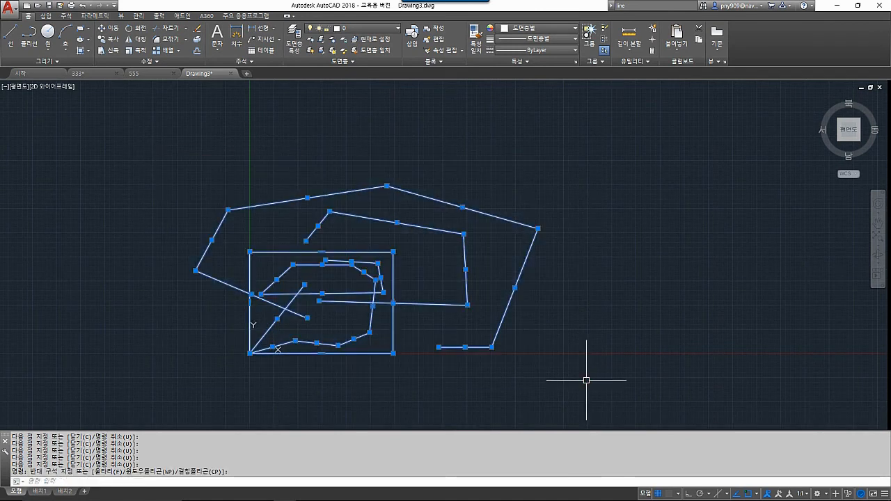
pyautogui.press('Escape')
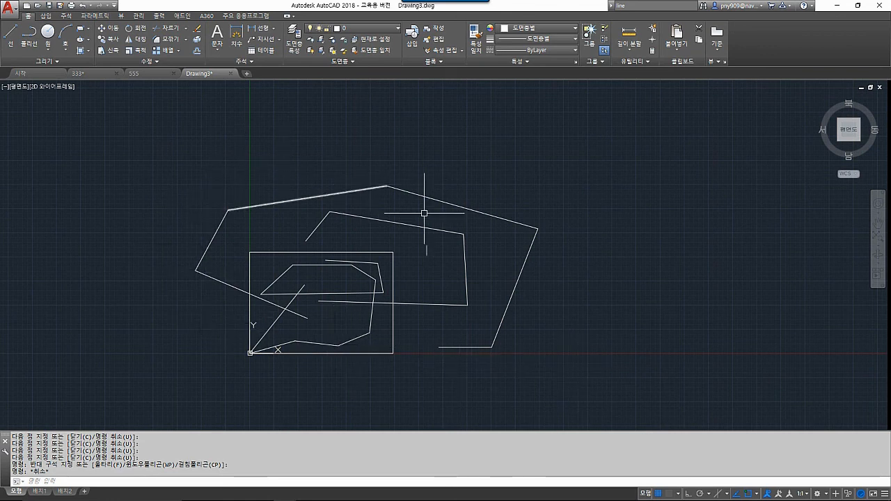
pyautogui.moveTo(477, 291); pyautogui.dragTo(434, 286, button='middle')
pyautogui.moveTo(308, 292); pyautogui.dragTo(358, 285, button='middle')
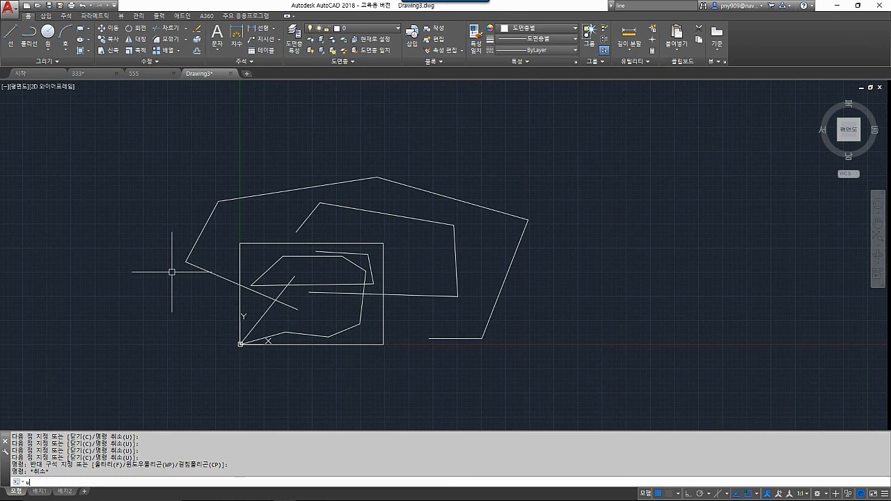
# Step: Open the drawing units settings with UN, keeping decimal as the length type and decimal degrees as the angle type
pyautogui.write('n')
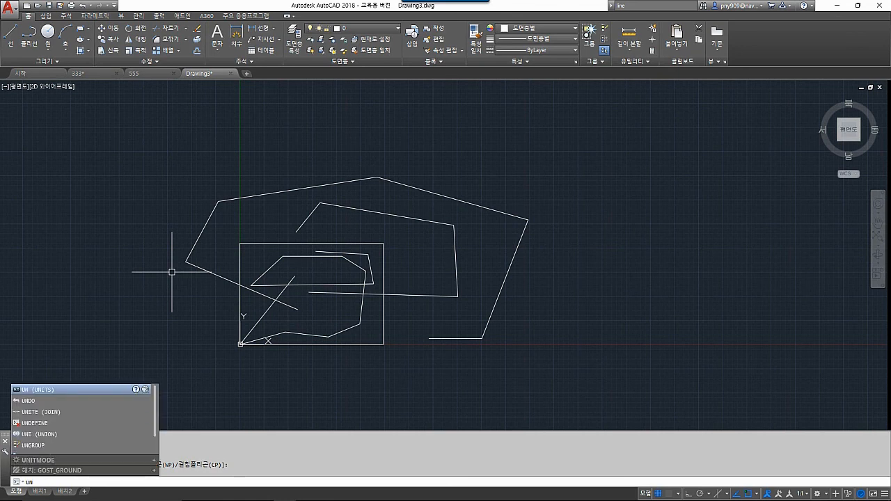
pyautogui.press('Return')
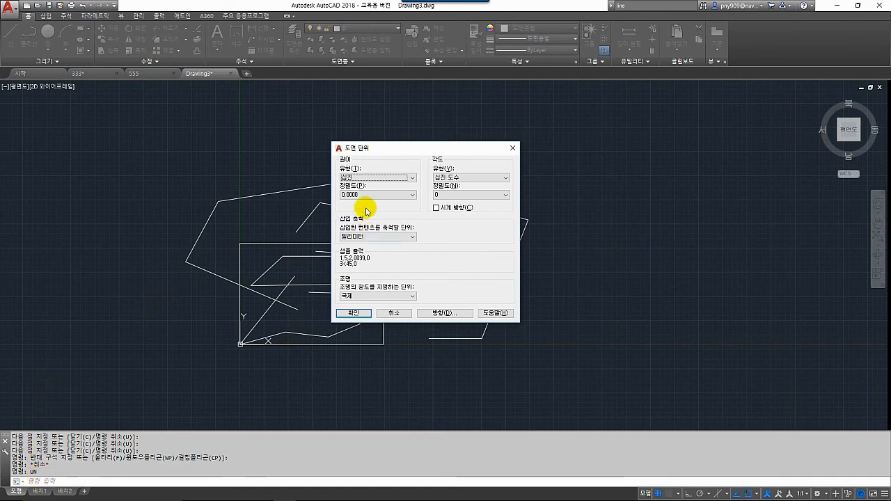
pyautogui.click(389, 177)
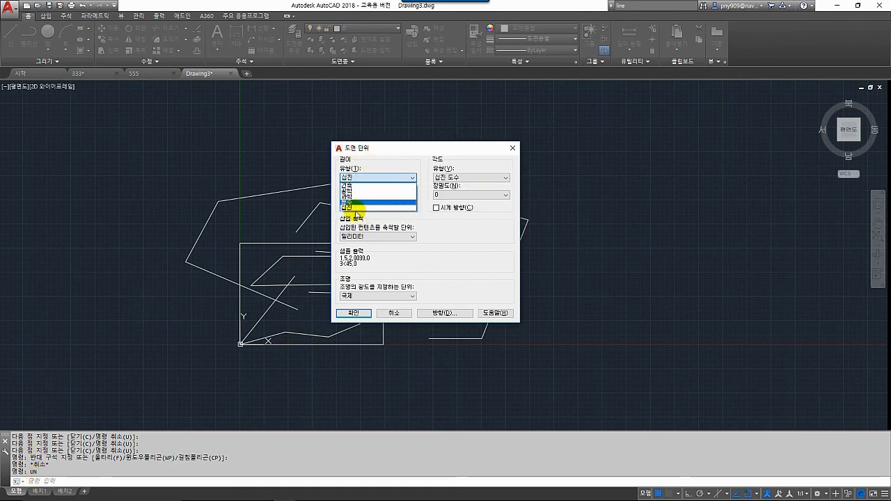
pyautogui.click(358, 207)
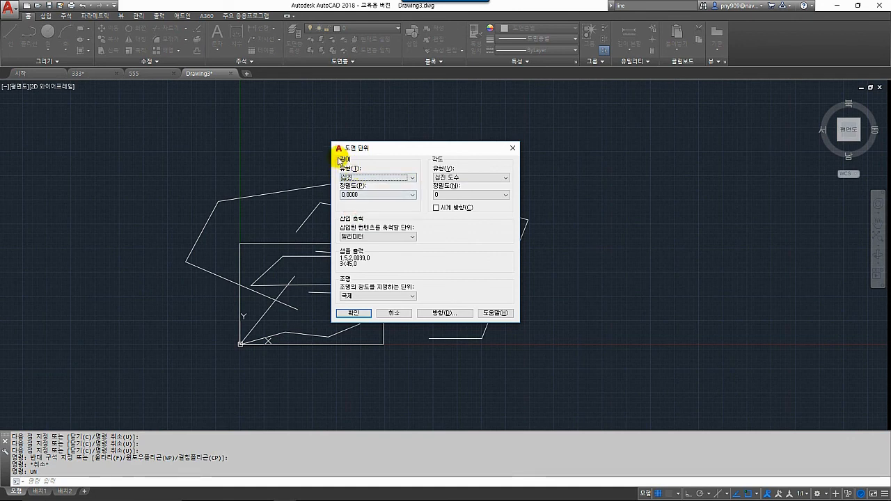
pyautogui.click(454, 177)
pyautogui.click(460, 202)
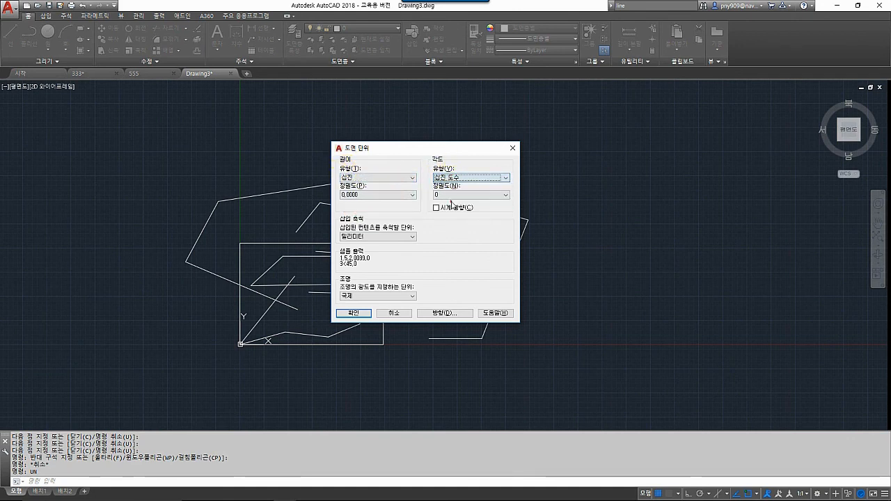
# Step: Set the length precision to 0.000 and the angle precision to 0.00 in the drawing units
pyautogui.click(374, 195)
pyautogui.click(358, 219)
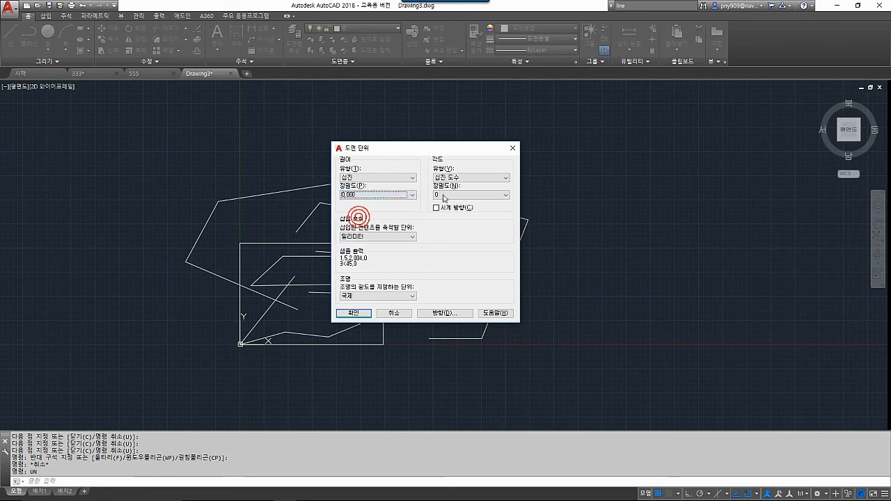
pyautogui.click(449, 195)
pyautogui.click(449, 214)
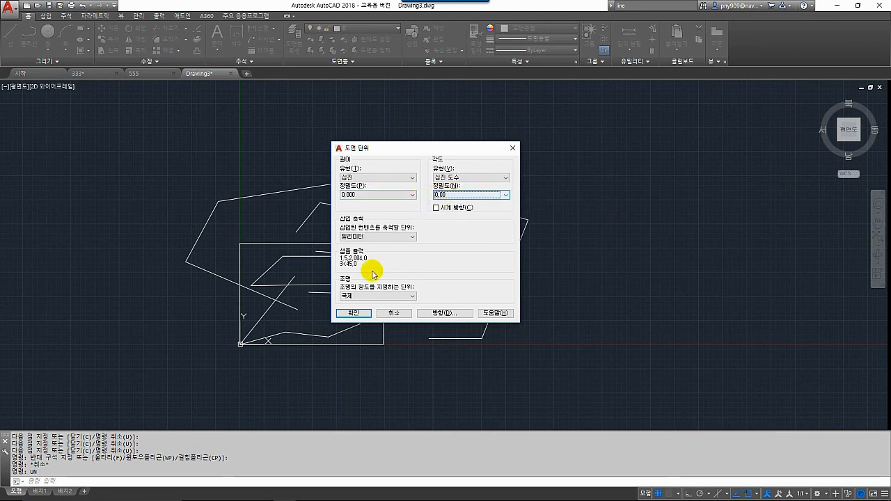
# Step: Accept the drawing units settings, reopen them with UN to check the saved precision values, and close them again
pyautogui.click(354, 314)
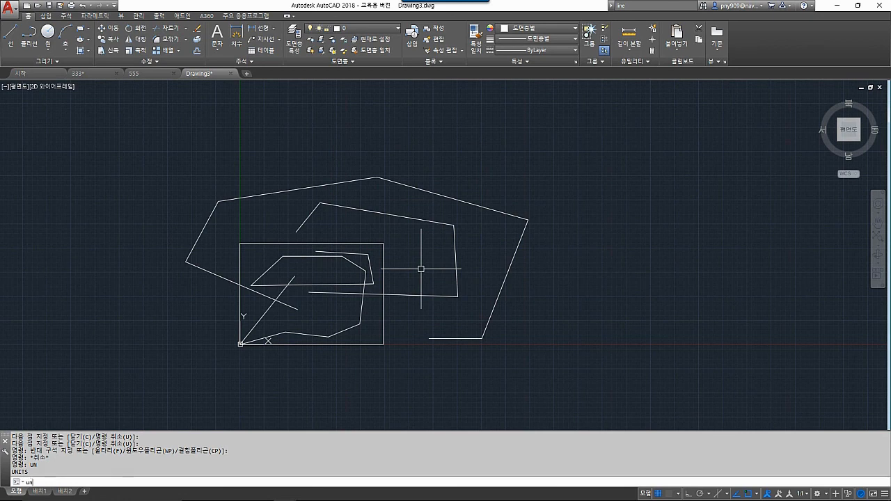
pyautogui.press('Return')
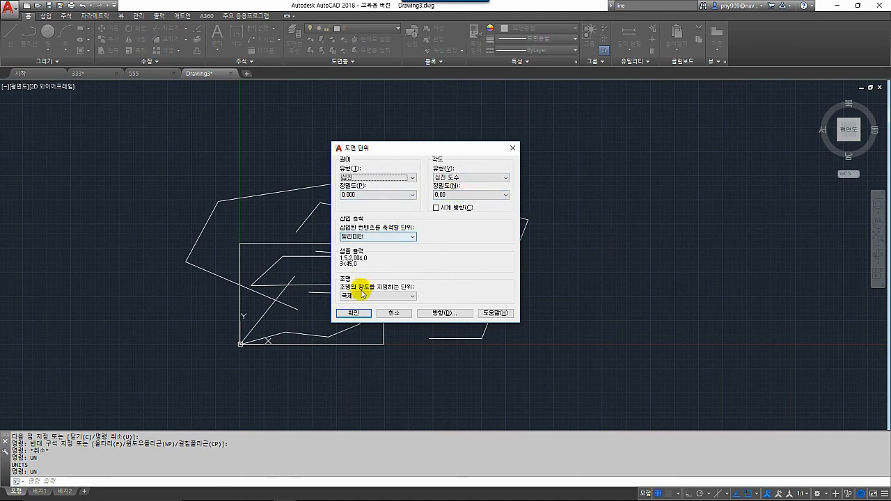
pyautogui.click(351, 314)
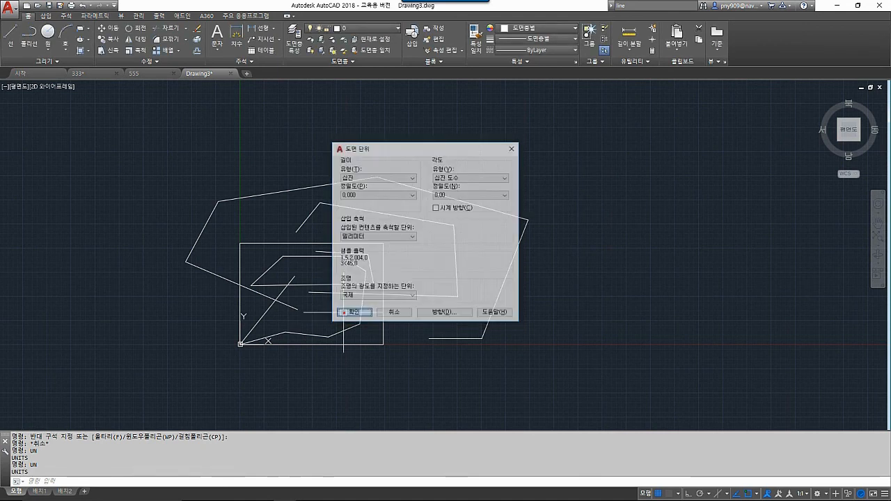
# Step: Switch to the lecture presentation in PowerPoint, maximize its window, and display slide 2 with the first lesson's topic list
pyautogui.moveTo(298, 495)
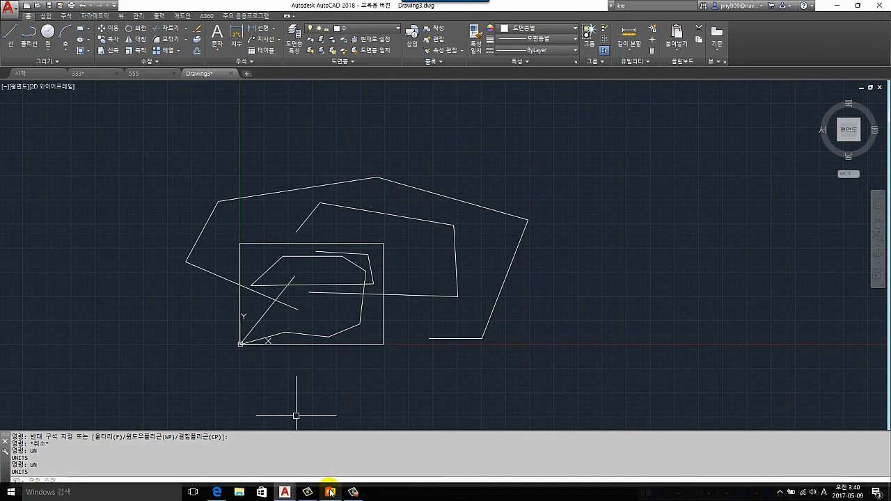
pyautogui.click(329, 489)
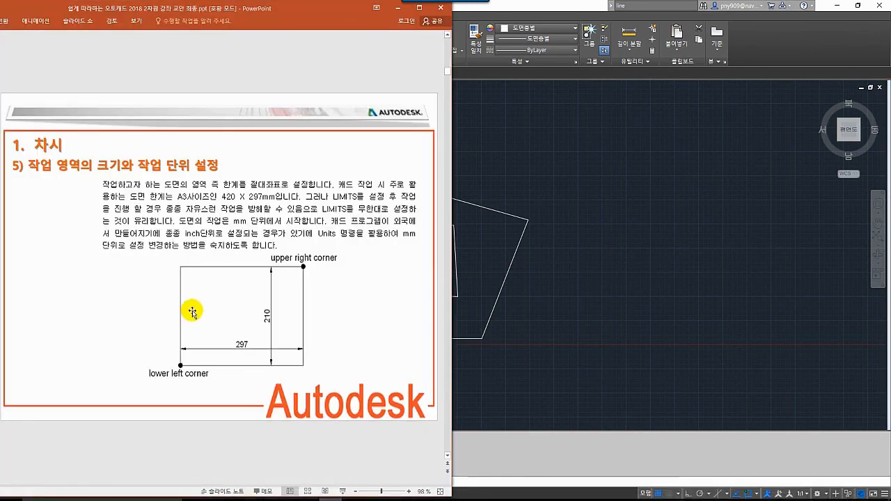
pyautogui.doubleClick(239, 13)
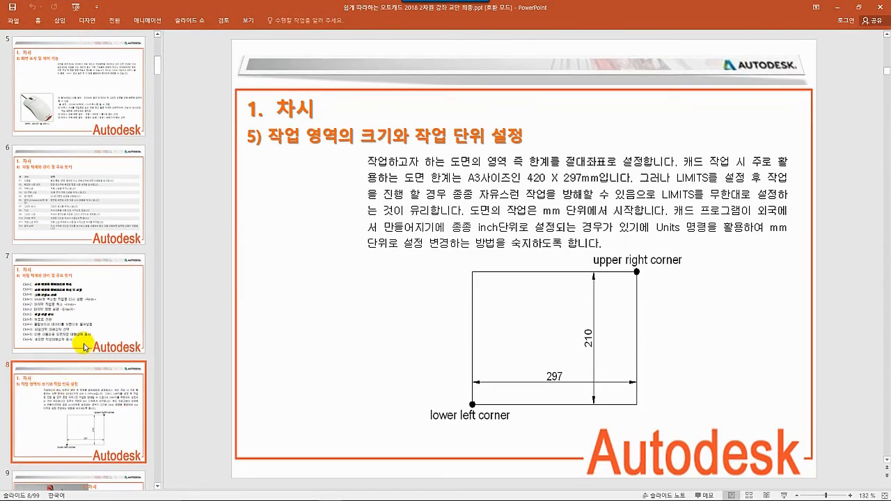
pyautogui.scroll(-2, 76, 340)
pyautogui.scroll(6, 76, 315)
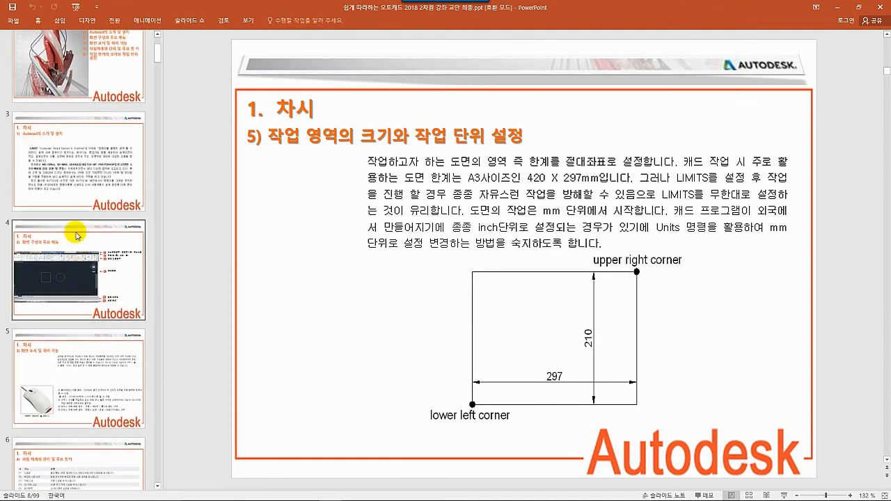
pyautogui.click(88, 130)
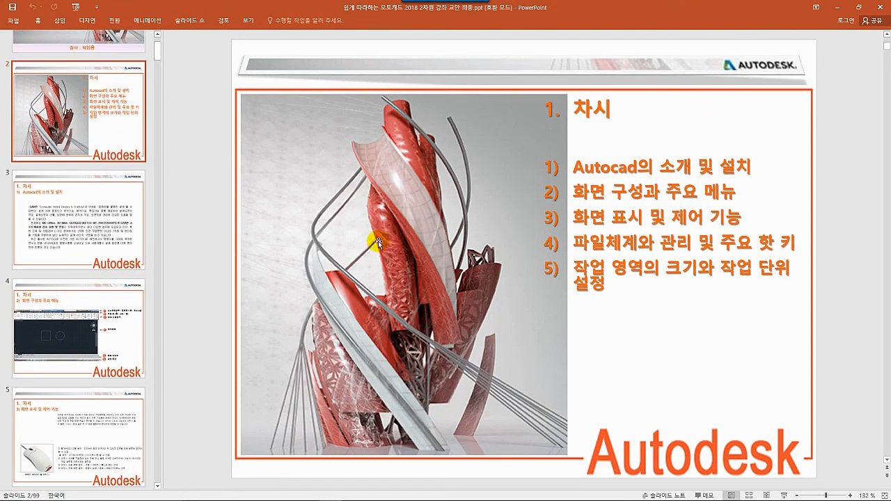